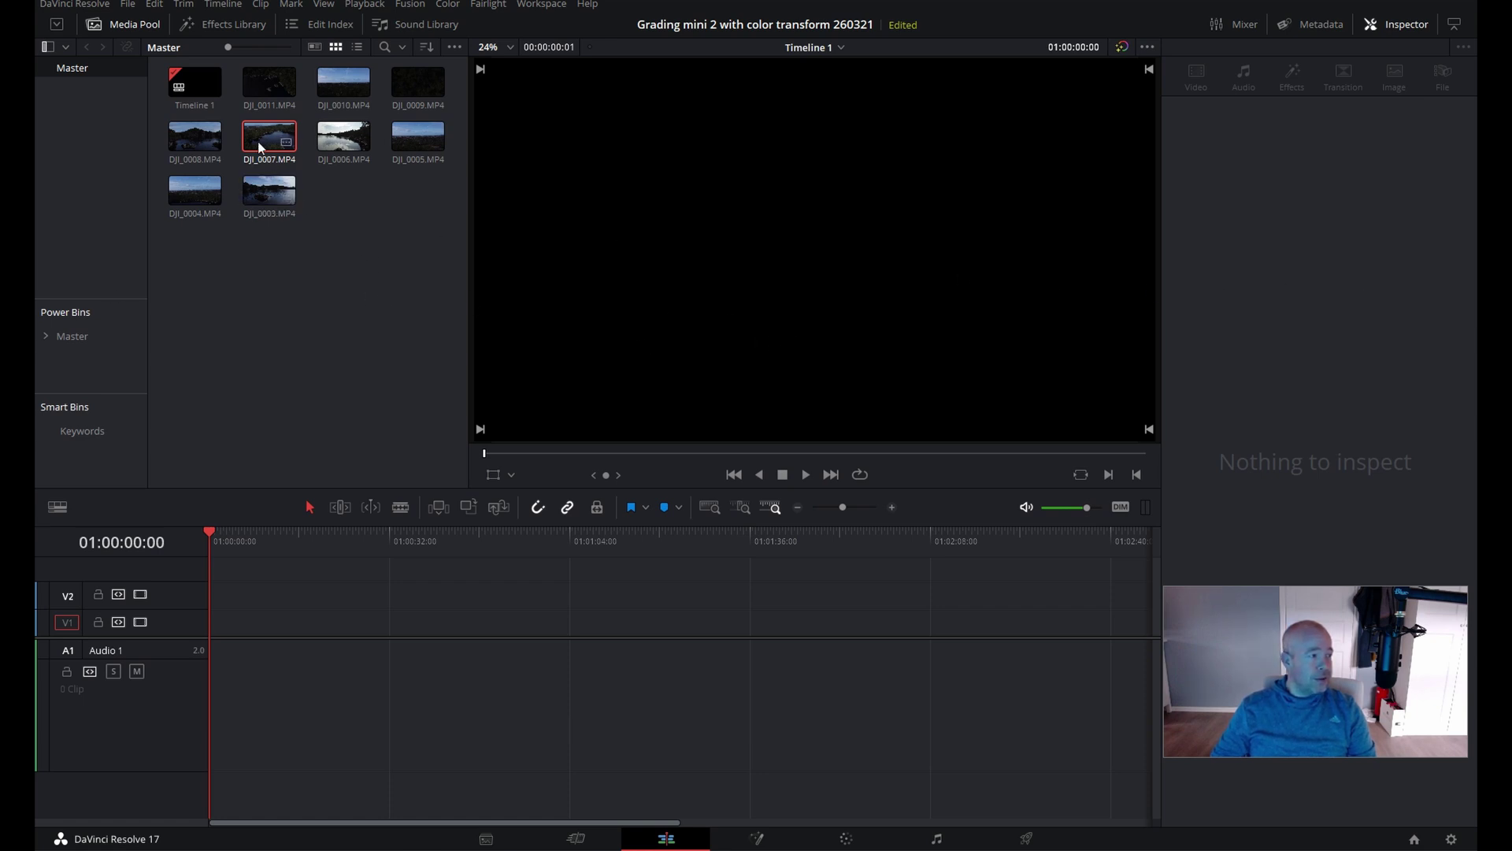
- Place the DJI_0007.MP4 clip at the start of track V1, play part of it, and return the playhead to the start
drag(254, 130, 212, 621)
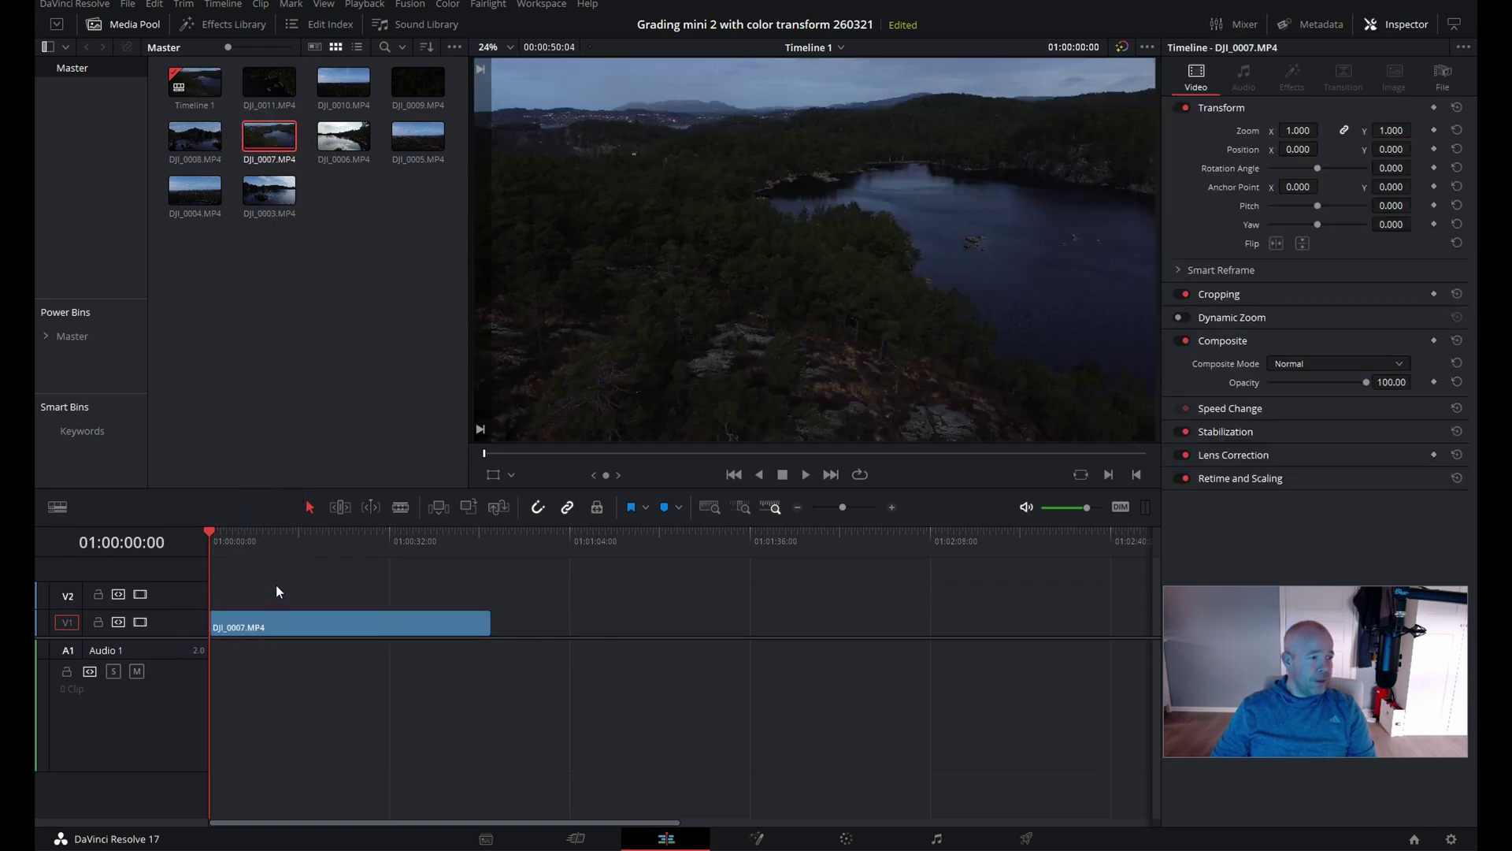
key(space)
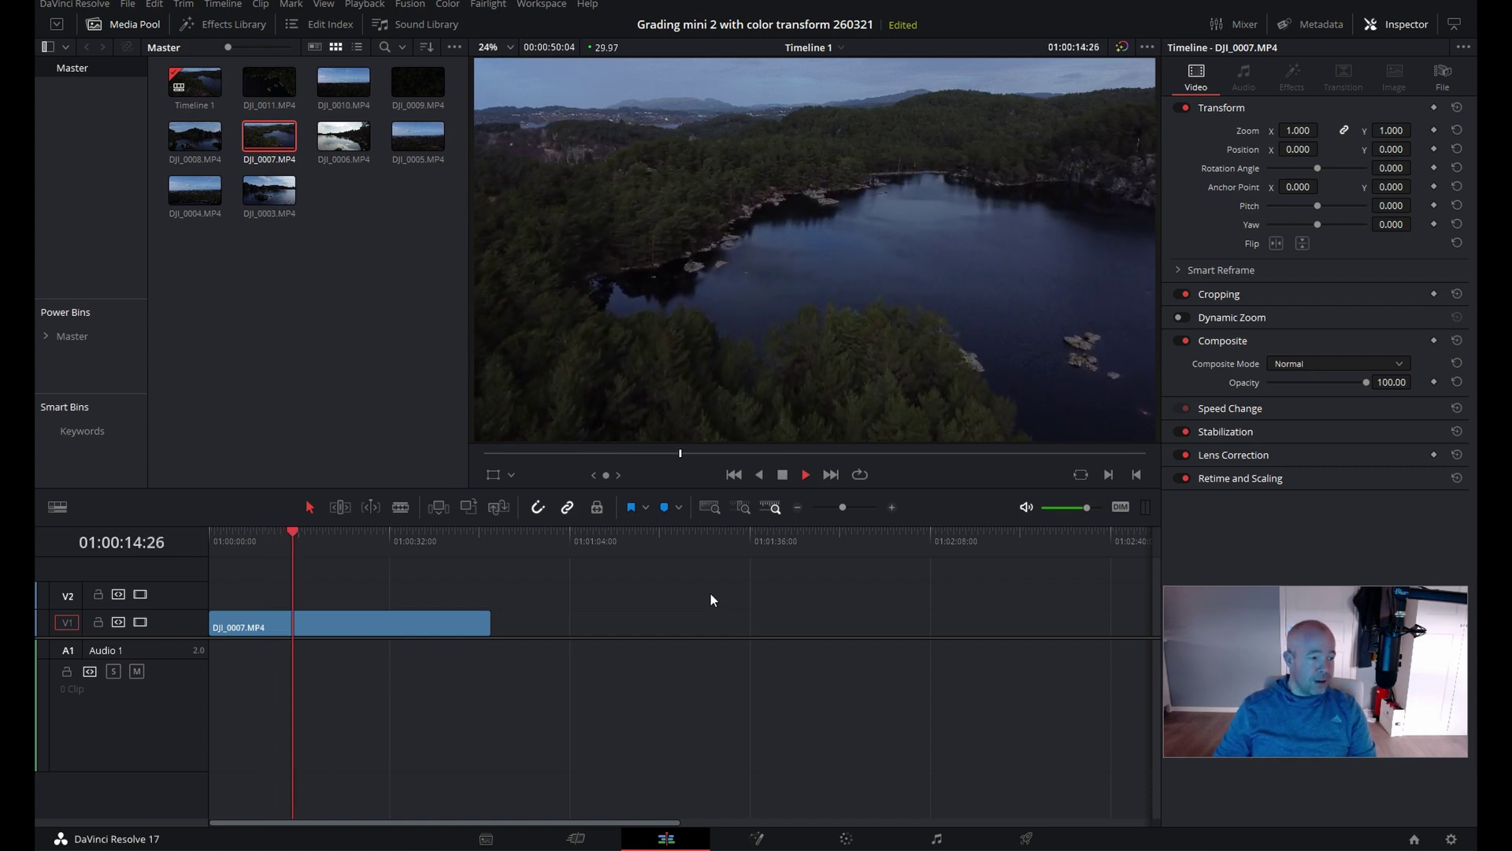
key(space)
drag(295, 532, 197, 538)
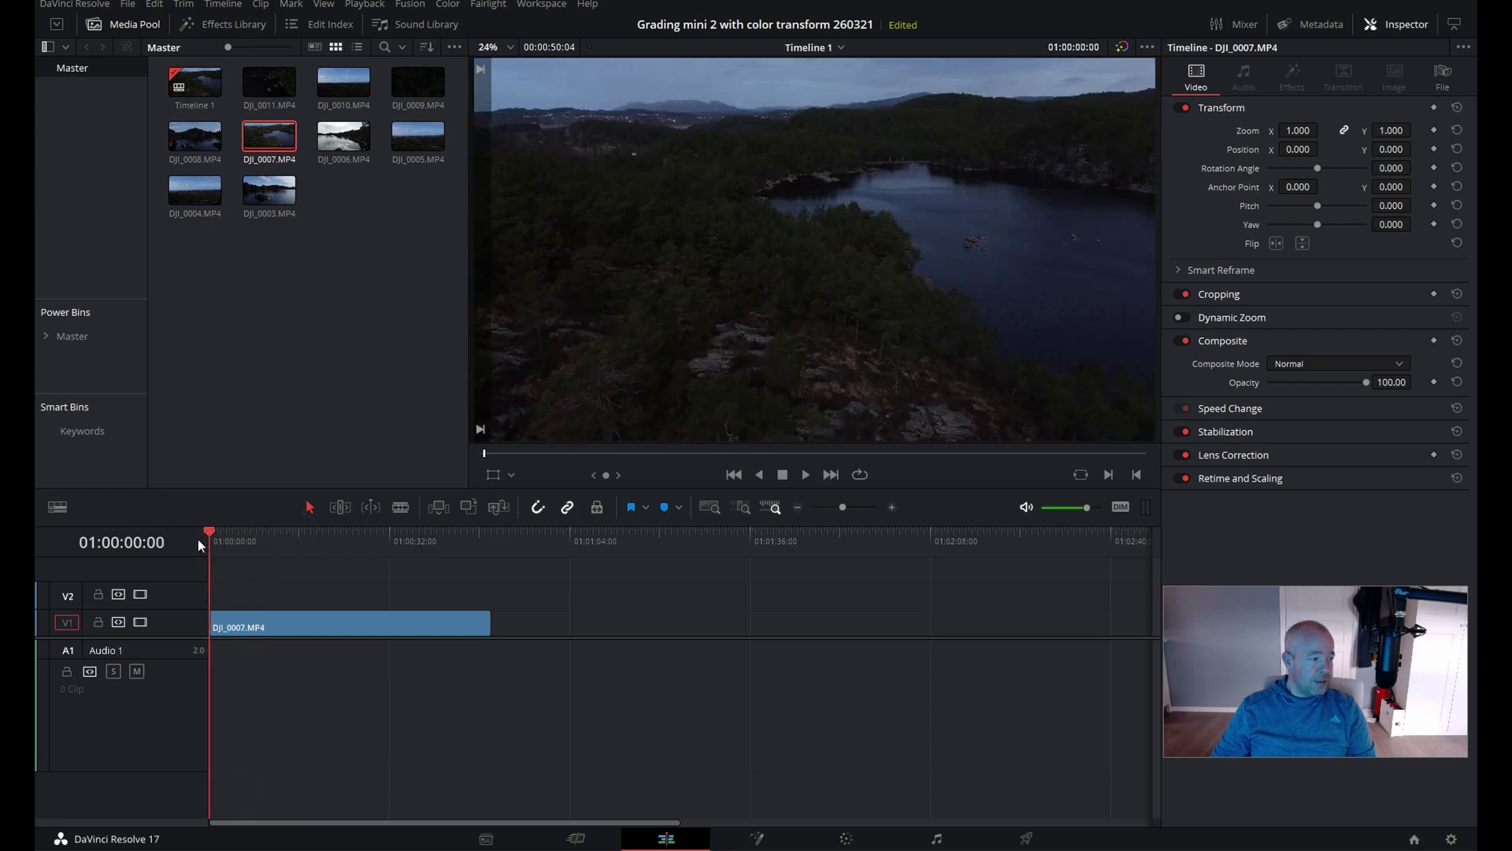
- Duplicate the DJI_0007.MP4 clip directly behind the original on track V1
click(313, 614)
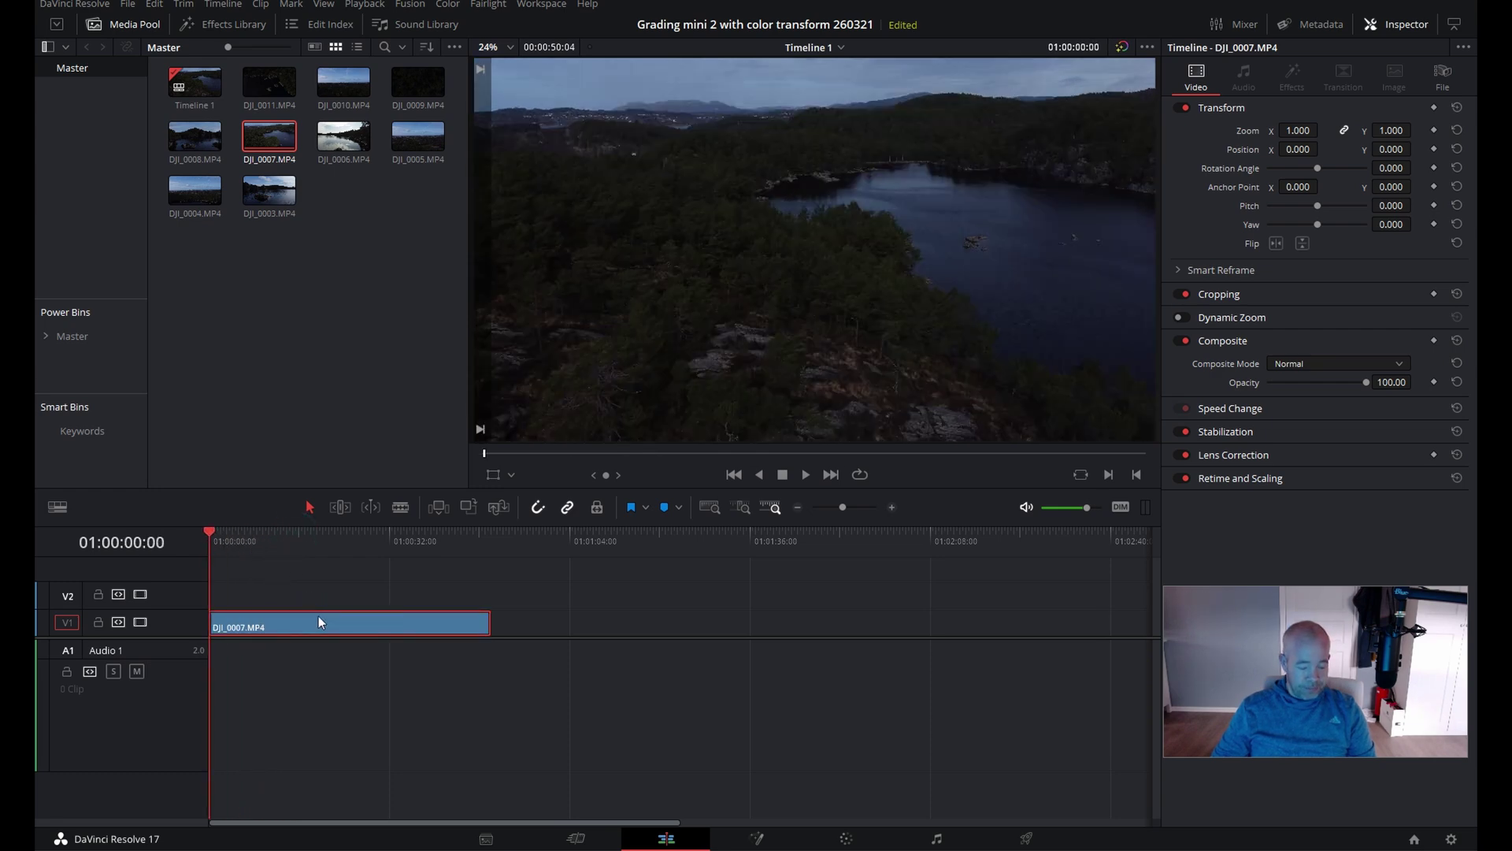
drag(332, 619, 624, 632)
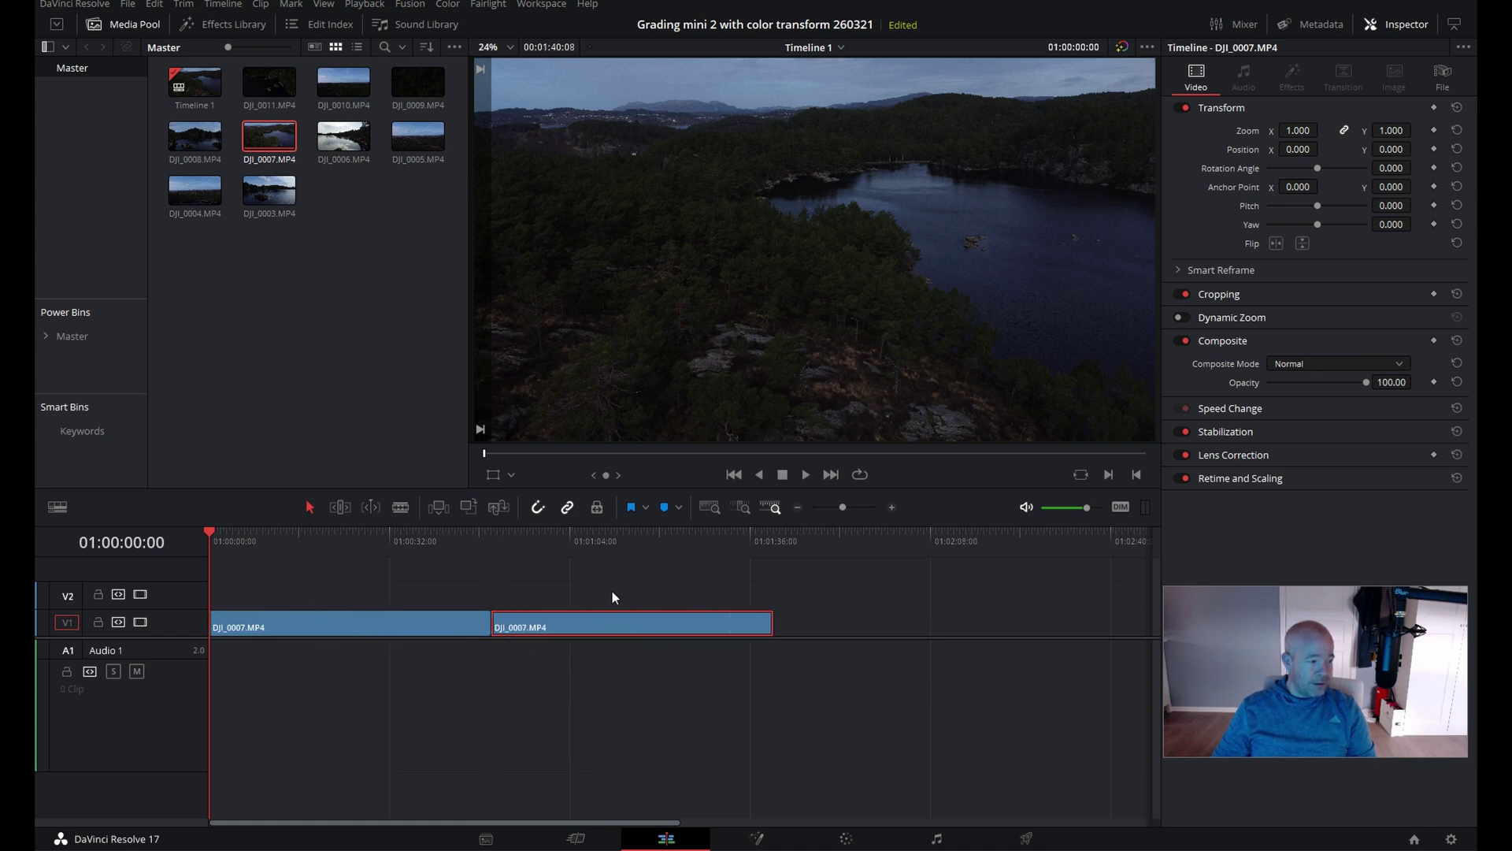
click(594, 570)
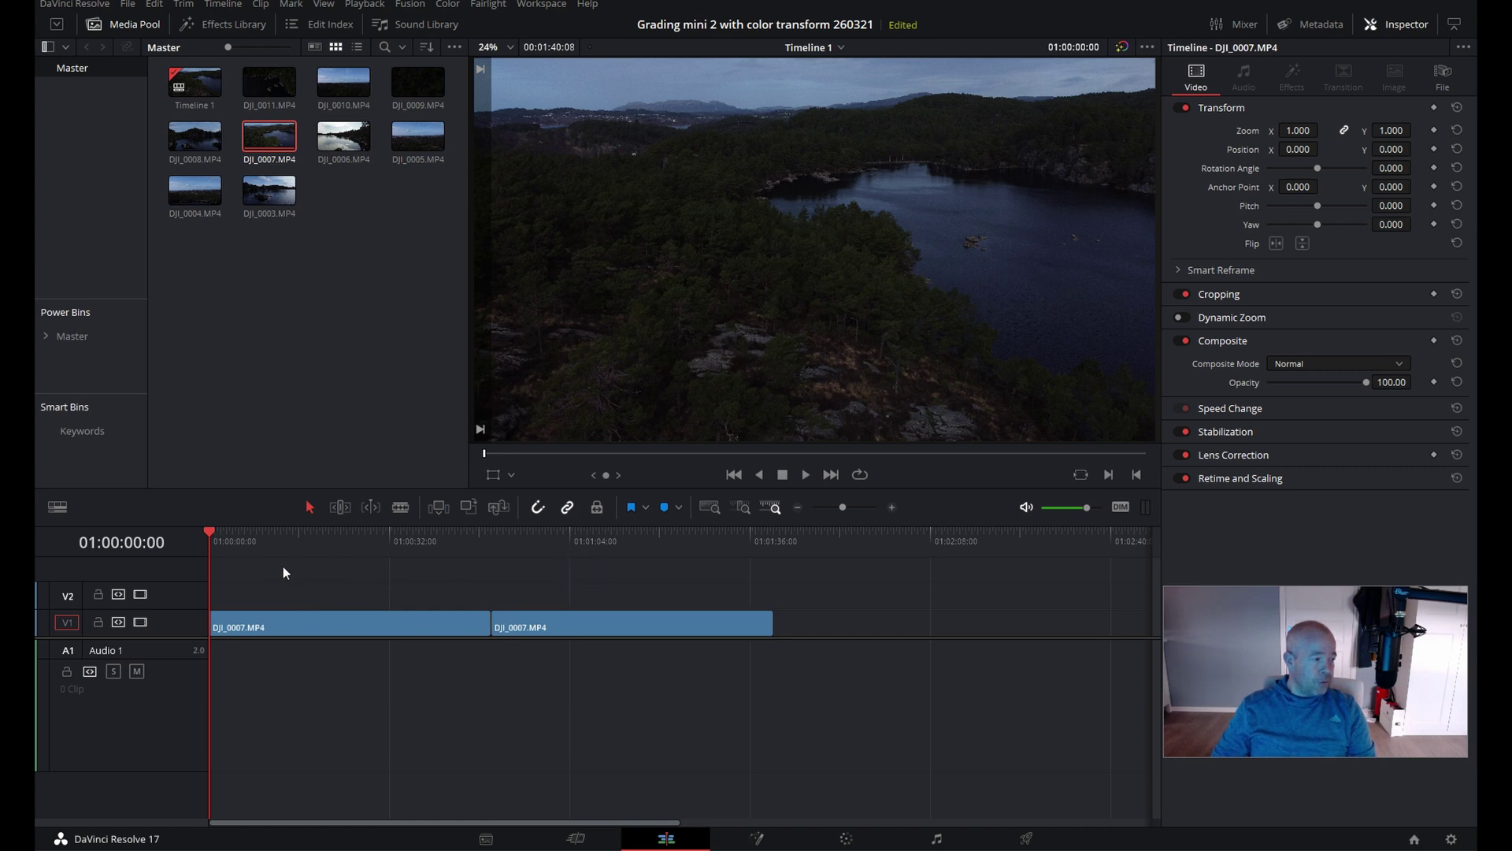
- On the Color page, search the effects for "color" and apply Color Space Transform to node 01 of the first clip
click(290, 616)
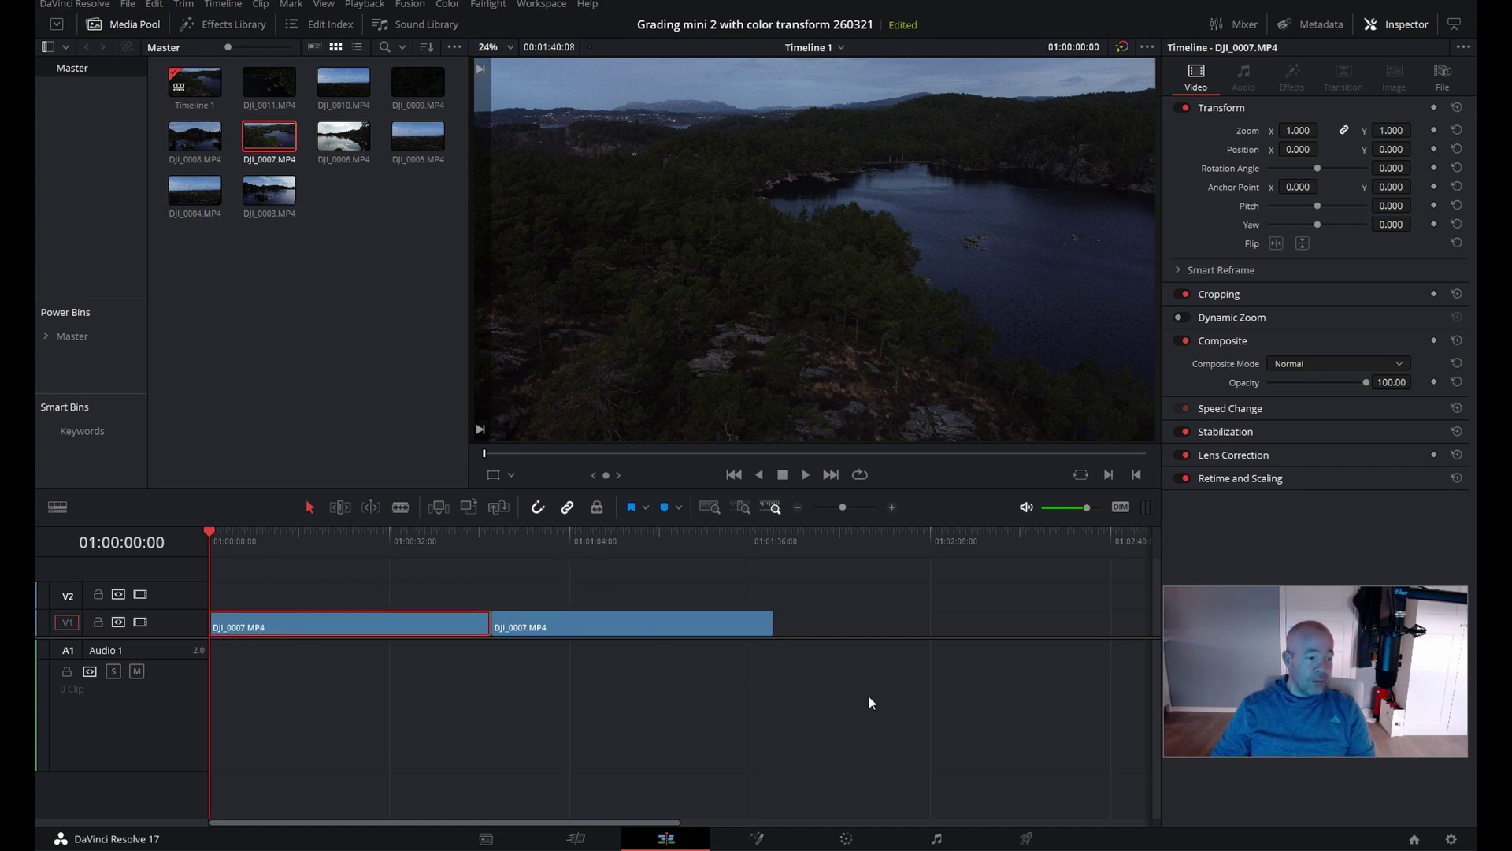
click(845, 838)
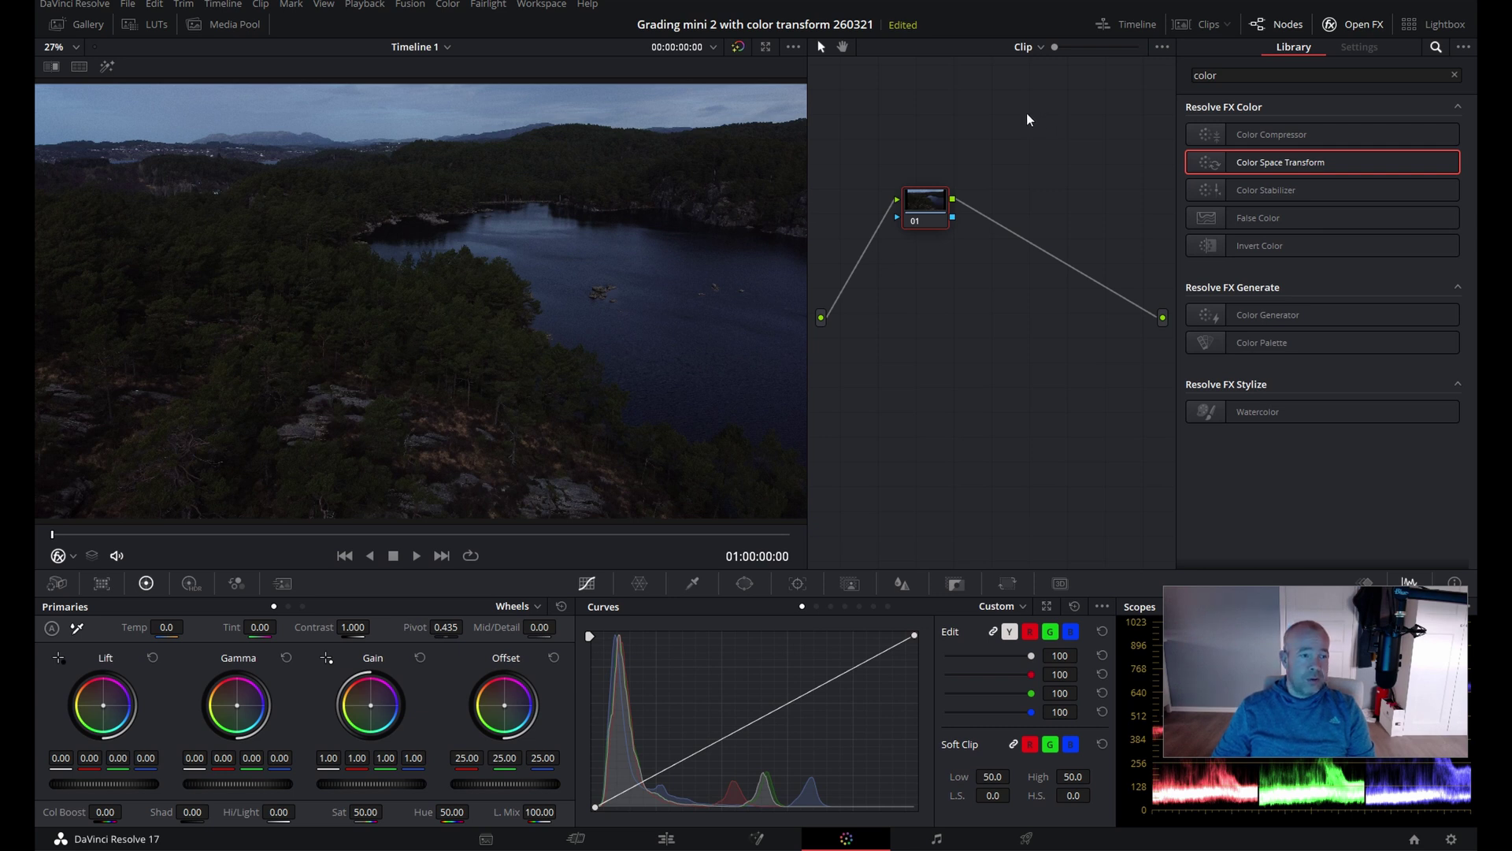
click(1357, 25)
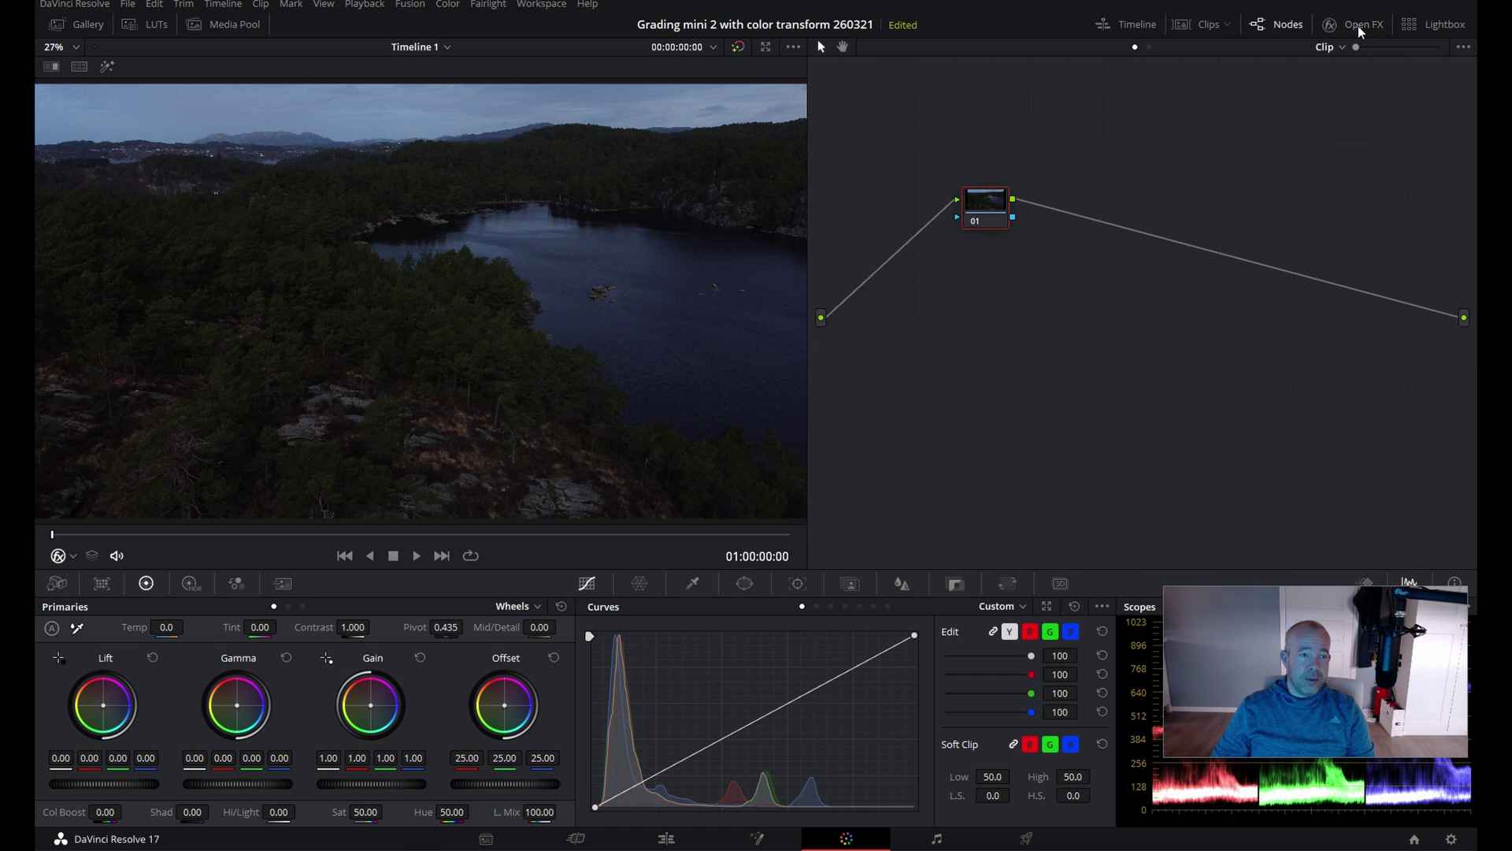
click(1358, 26)
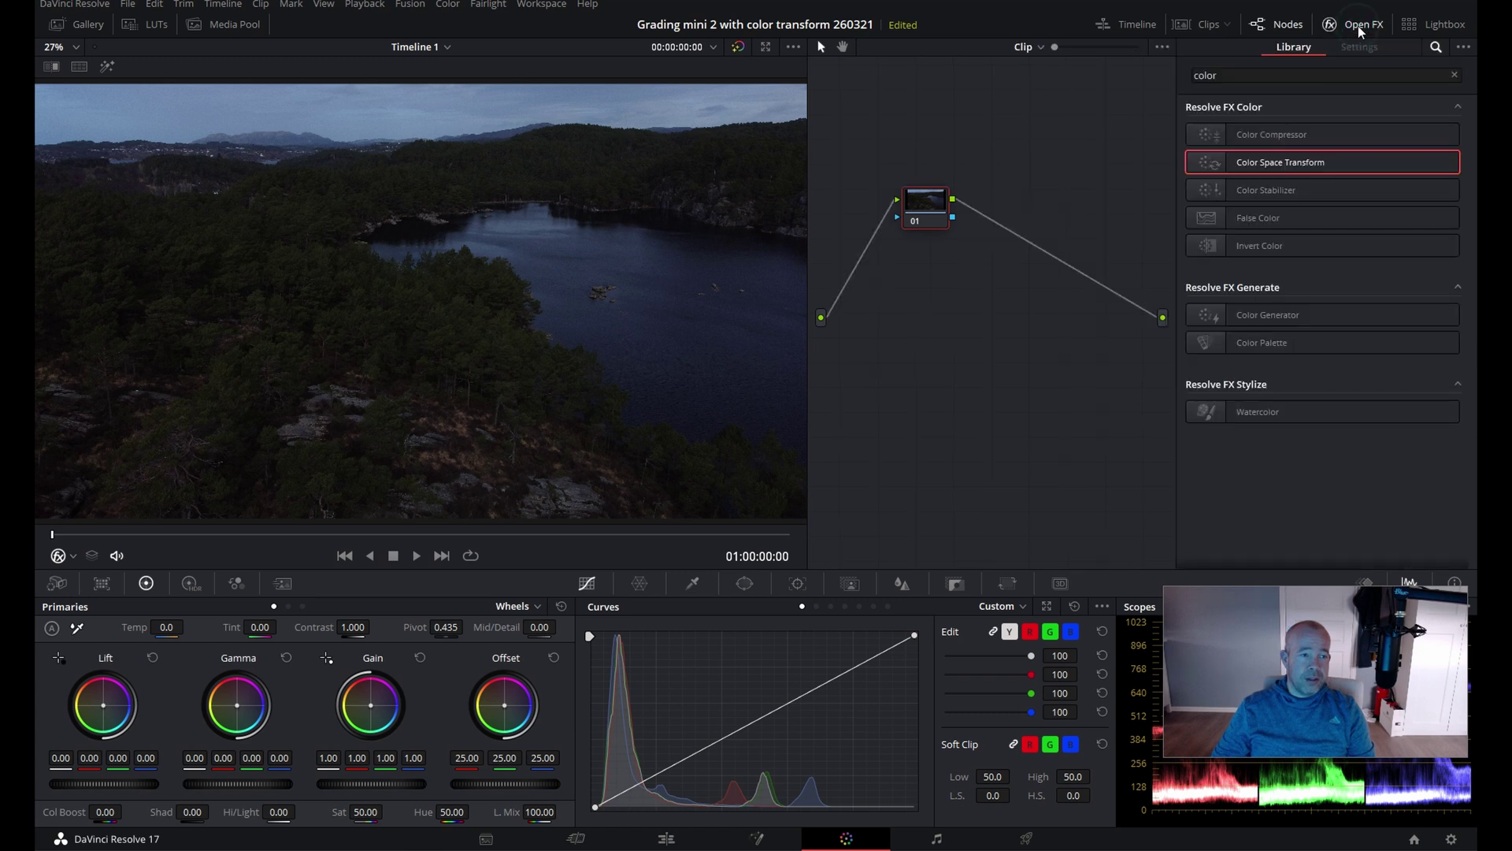
click(1433, 45)
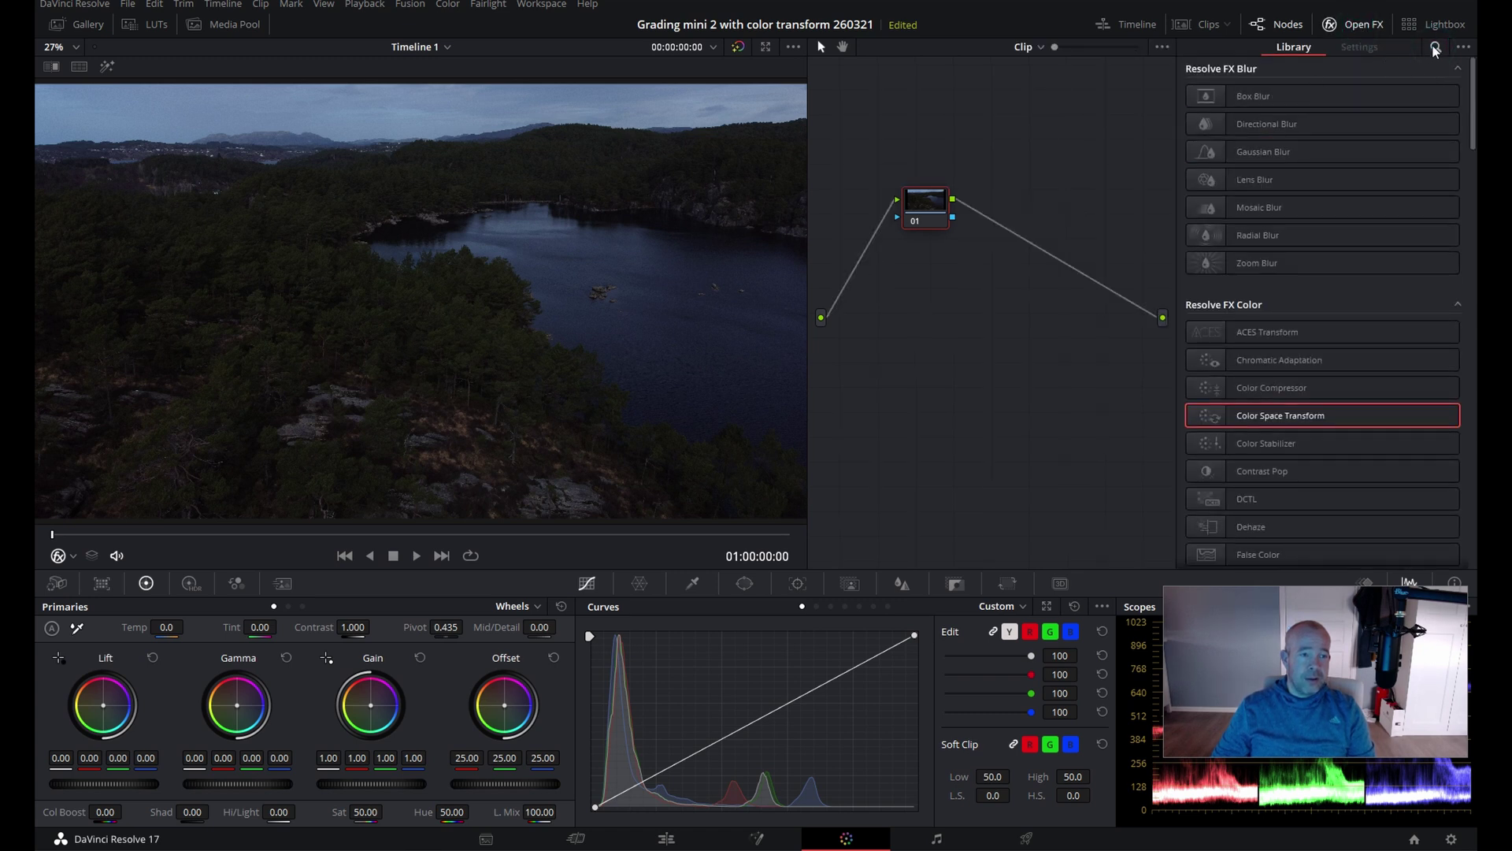
click(1433, 46)
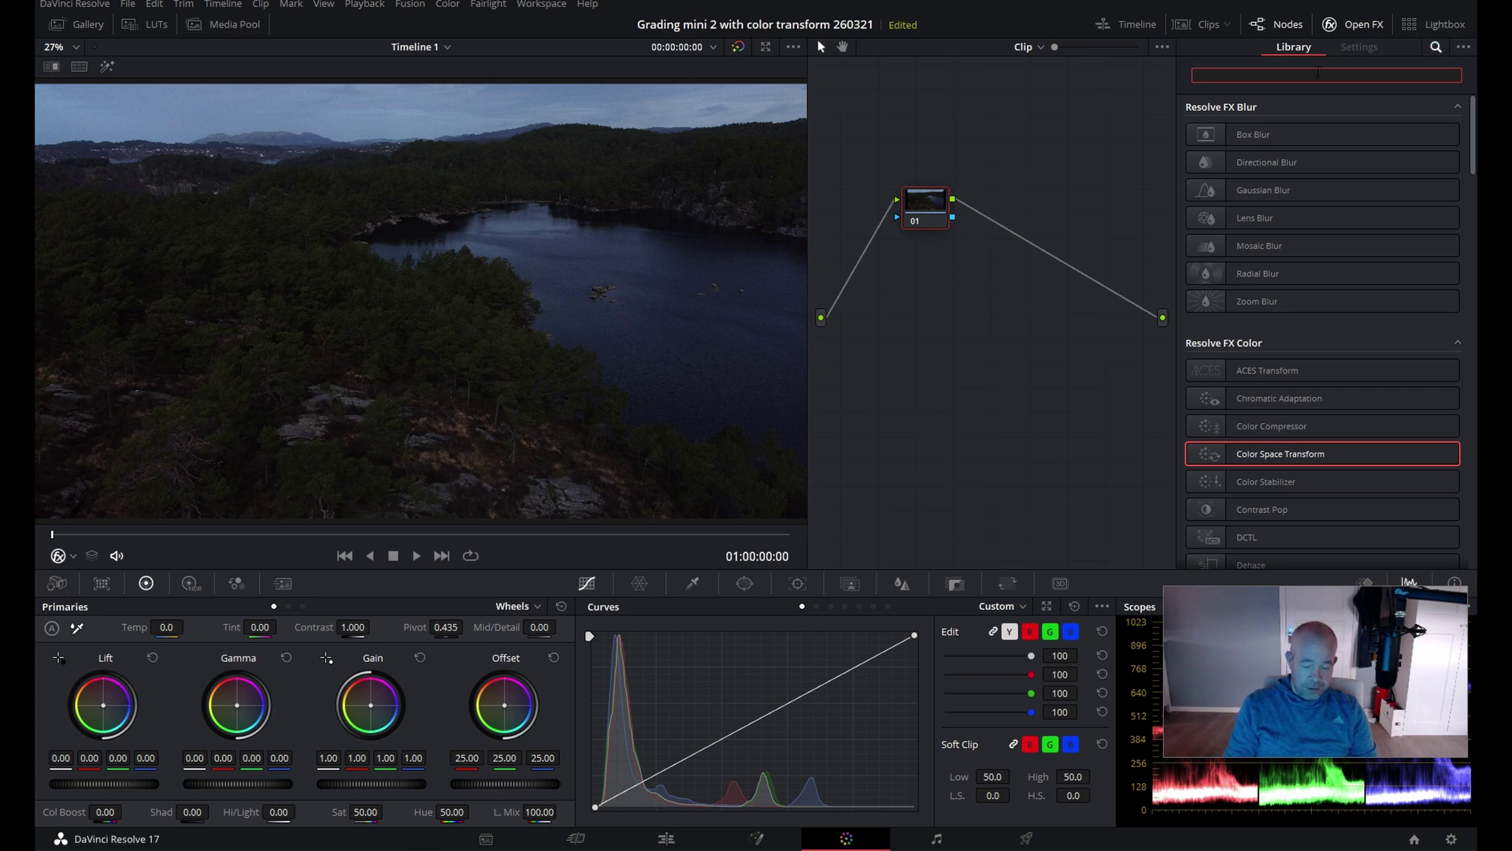
text(color)
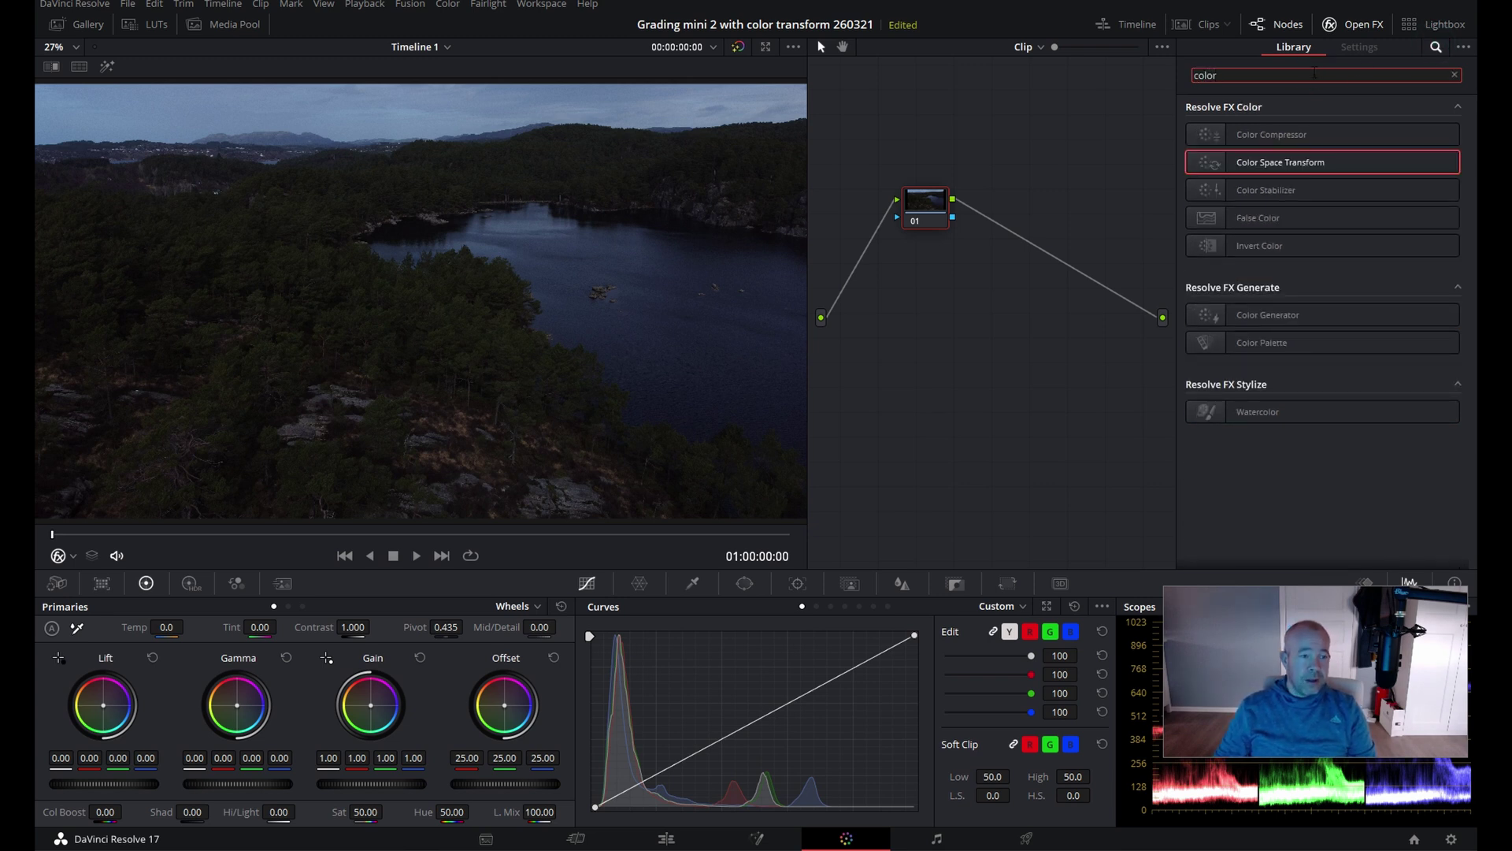
drag(1303, 159, 927, 208)
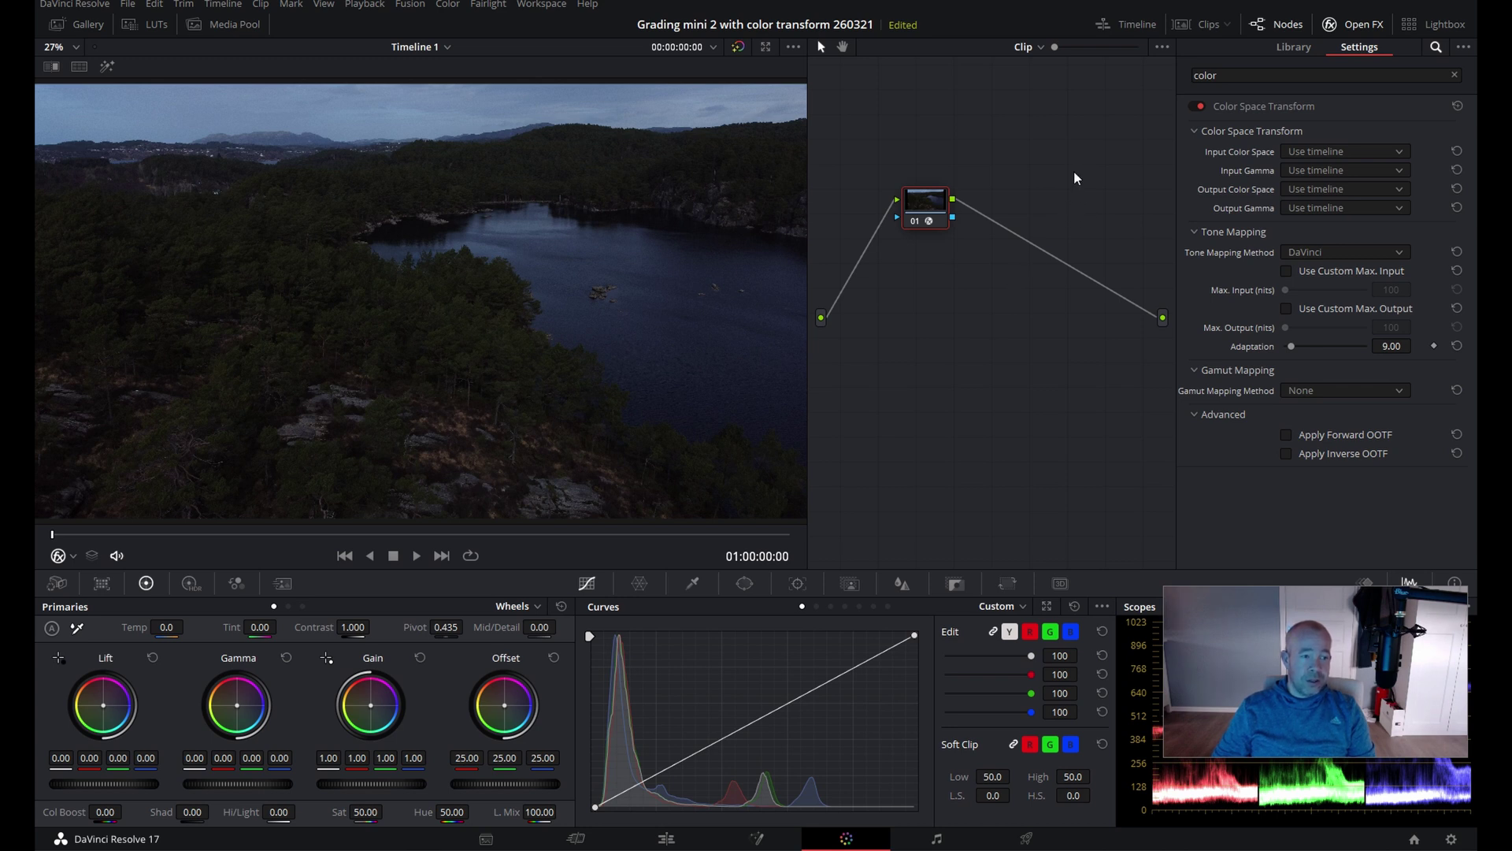
- Set the Color Space Transform's Input Gamma to Rec.709
click(1335, 172)
scroll(1348, 249, down, 2)
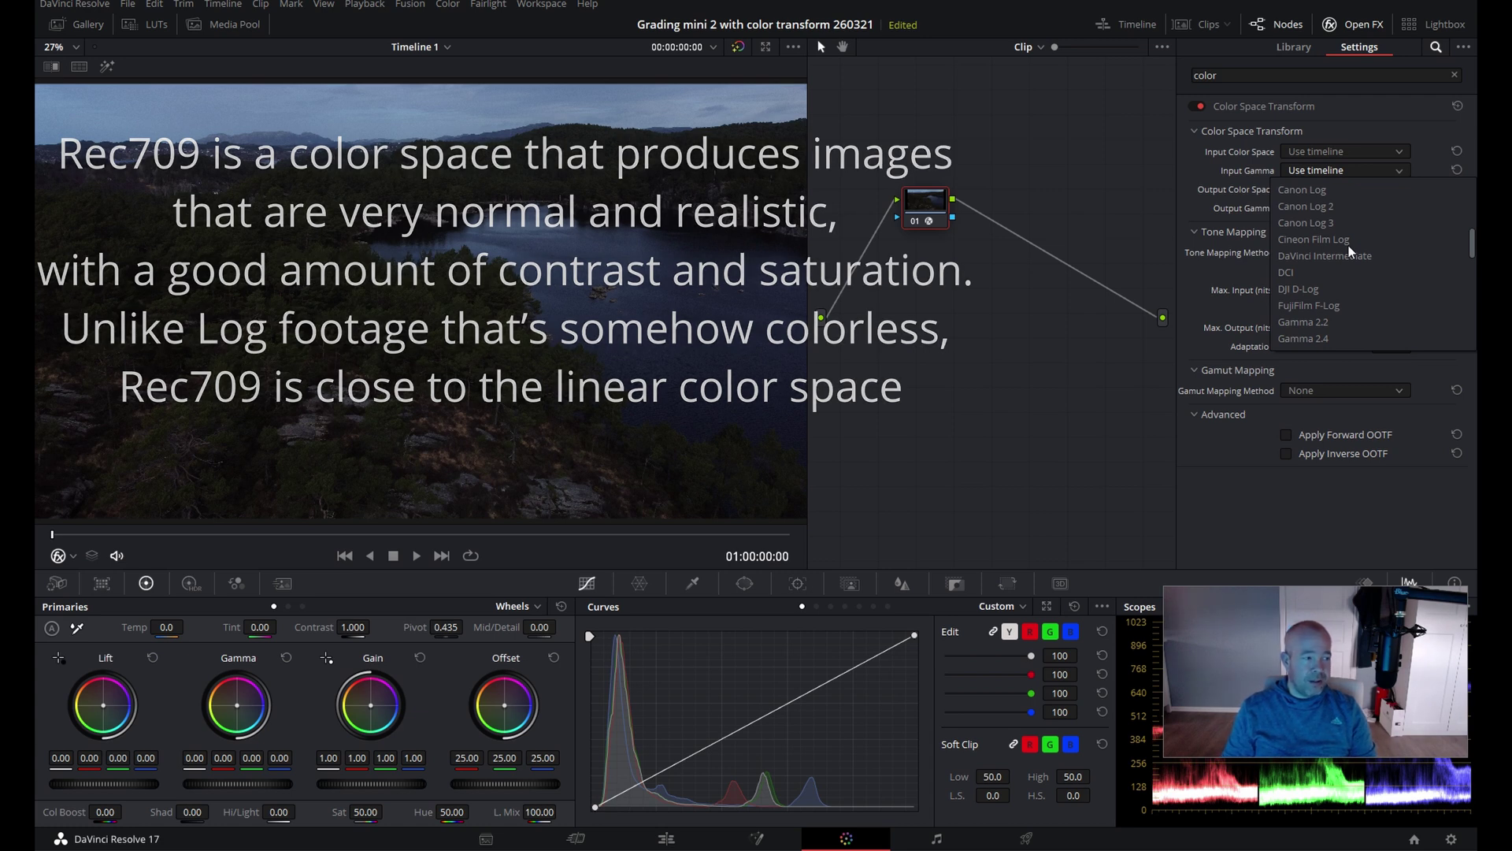
scroll(1349, 249, down, 2)
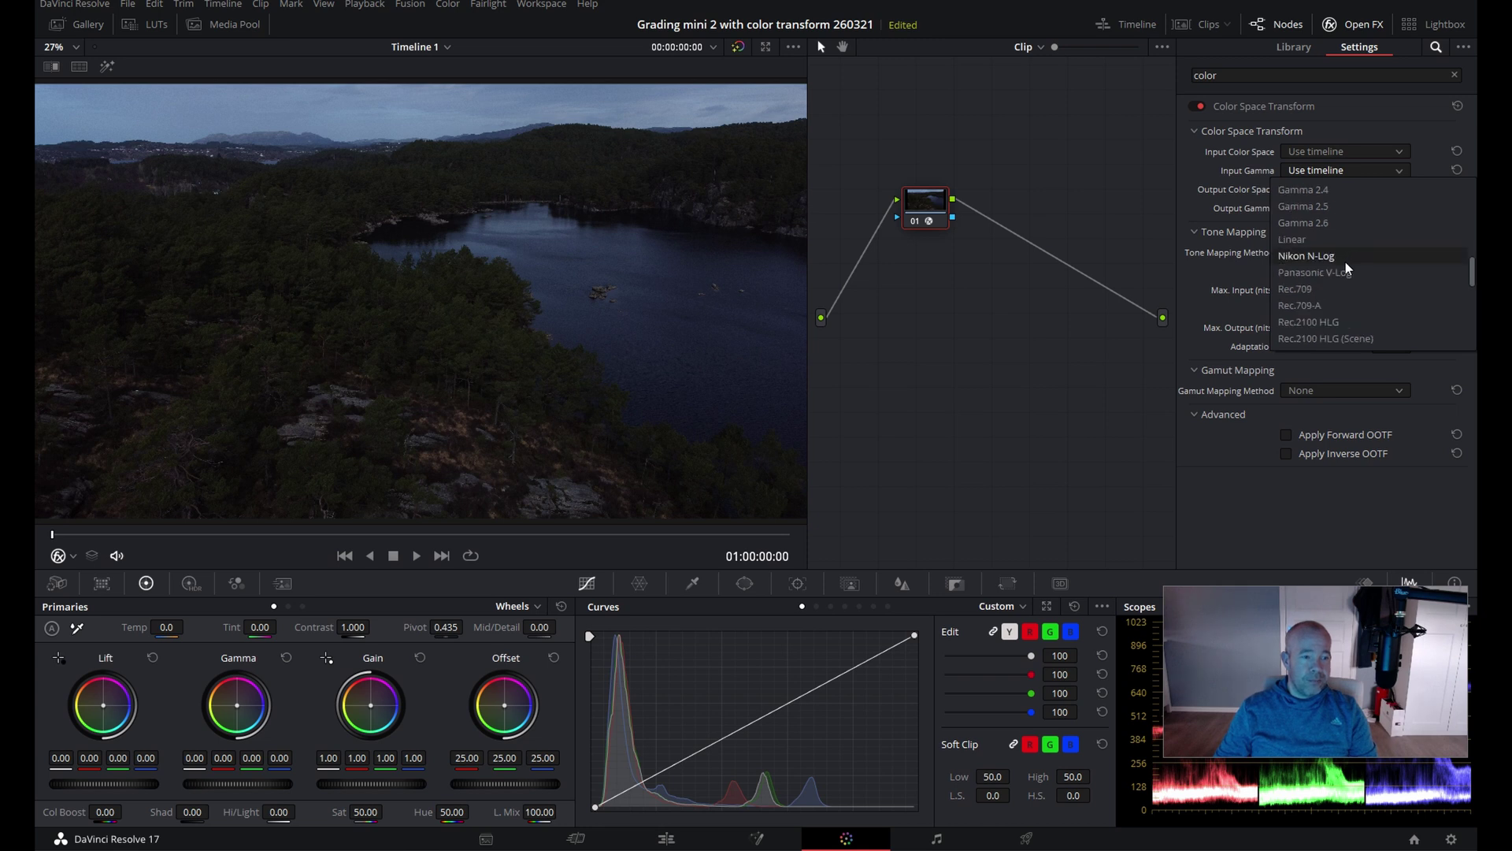
click(1329, 287)
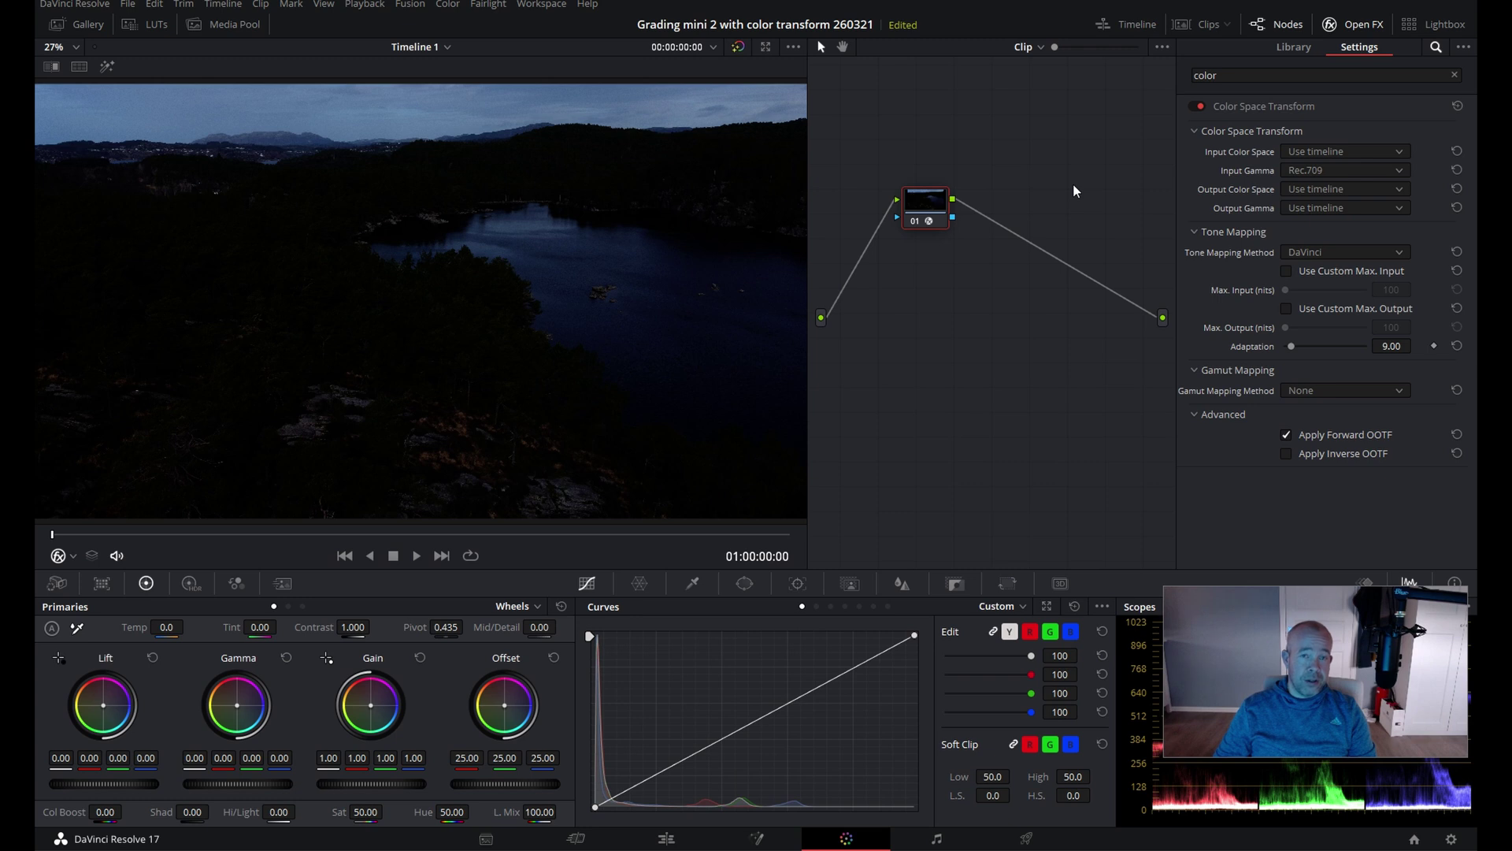
- Try ARRI LogC as the Output Gamma and compare the image with node 01 disabled and enabled
click(1357, 208)
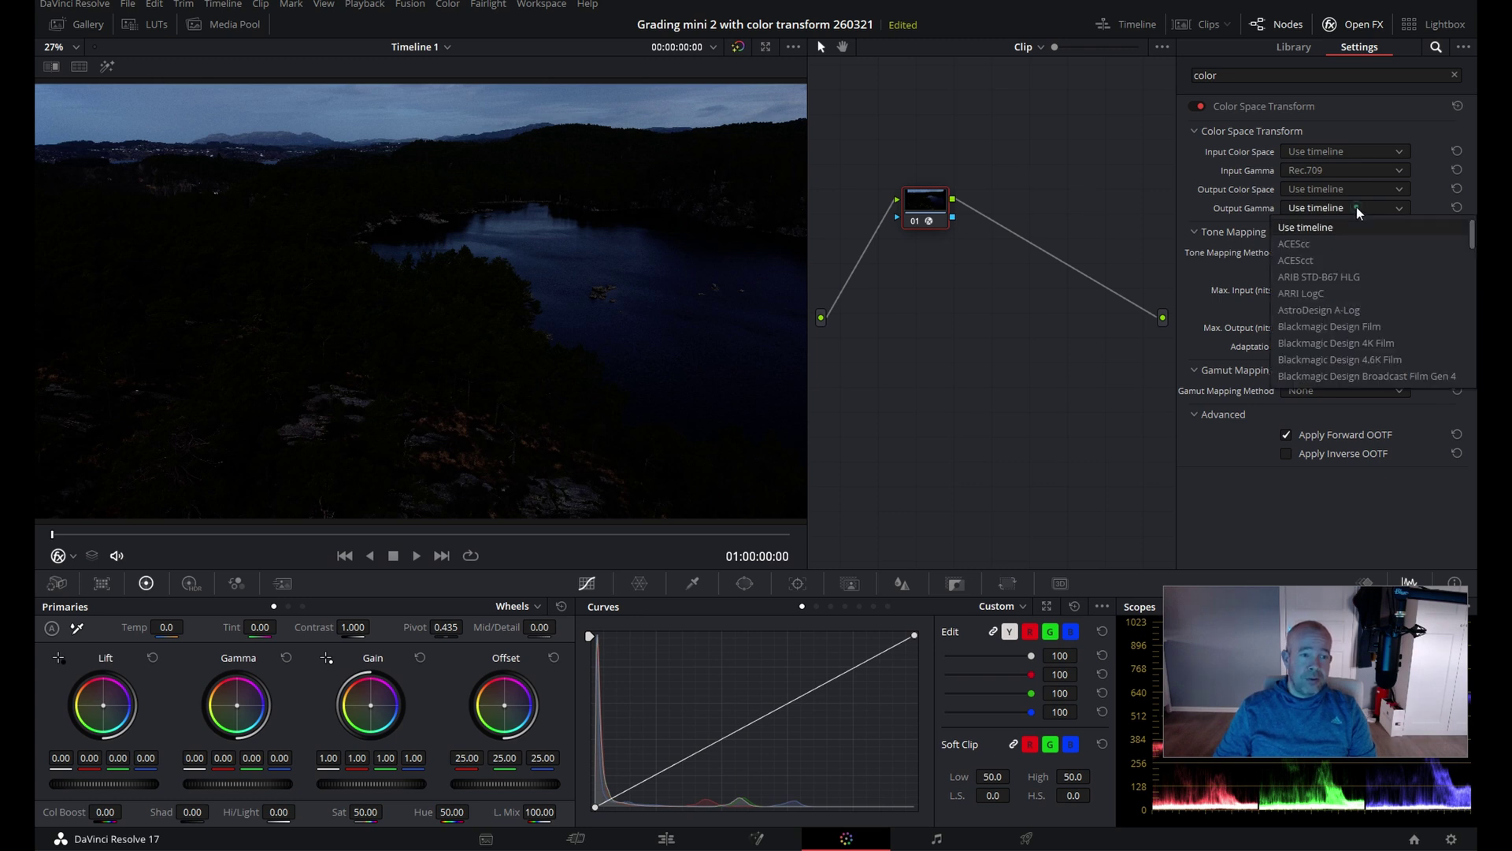
click(1312, 293)
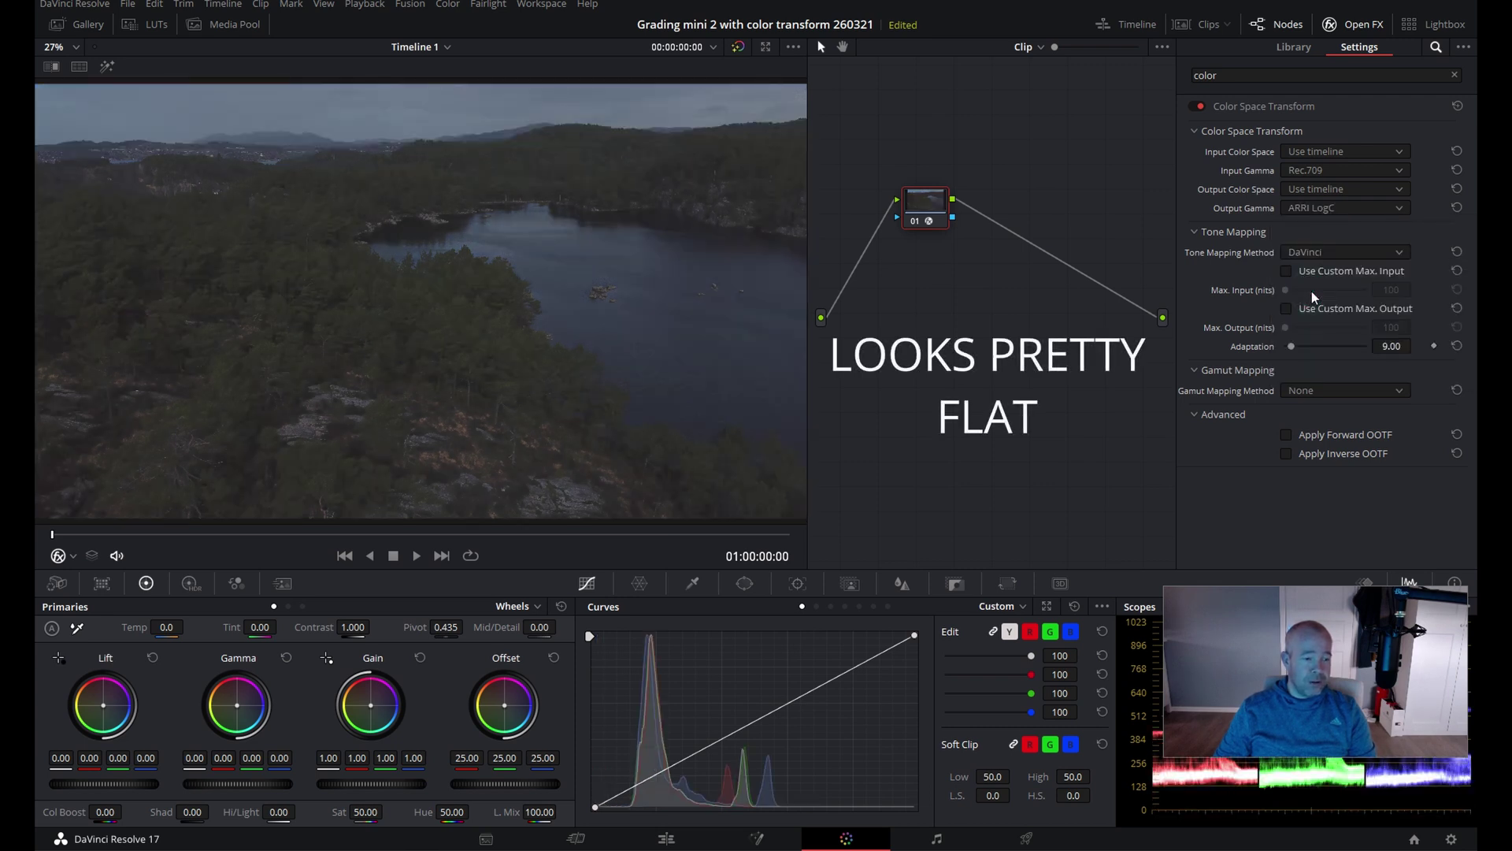
drag(1355, 642, 1345, 466)
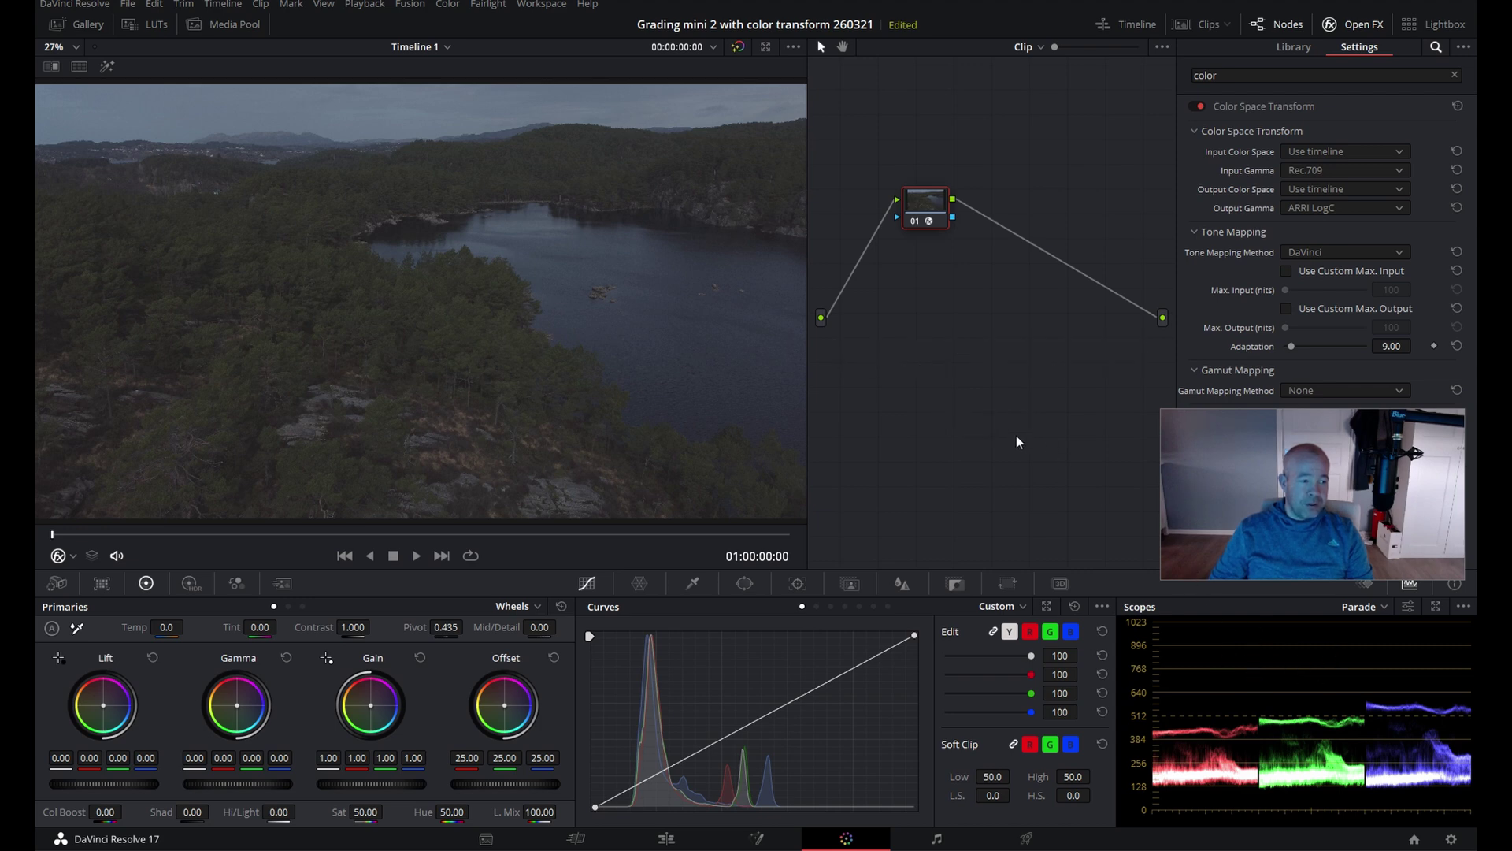
click(914, 222)
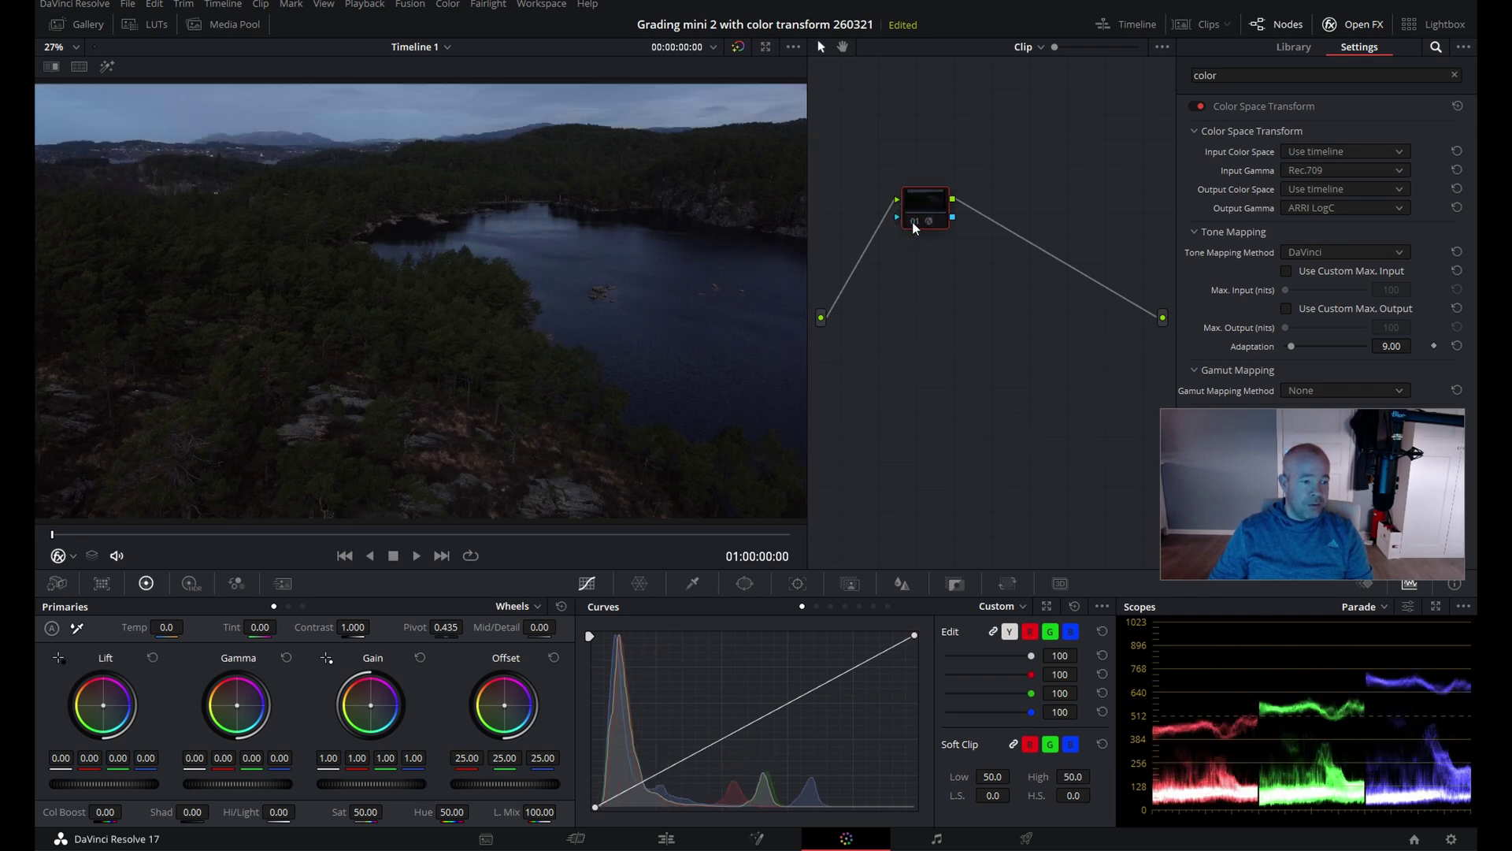
click(914, 221)
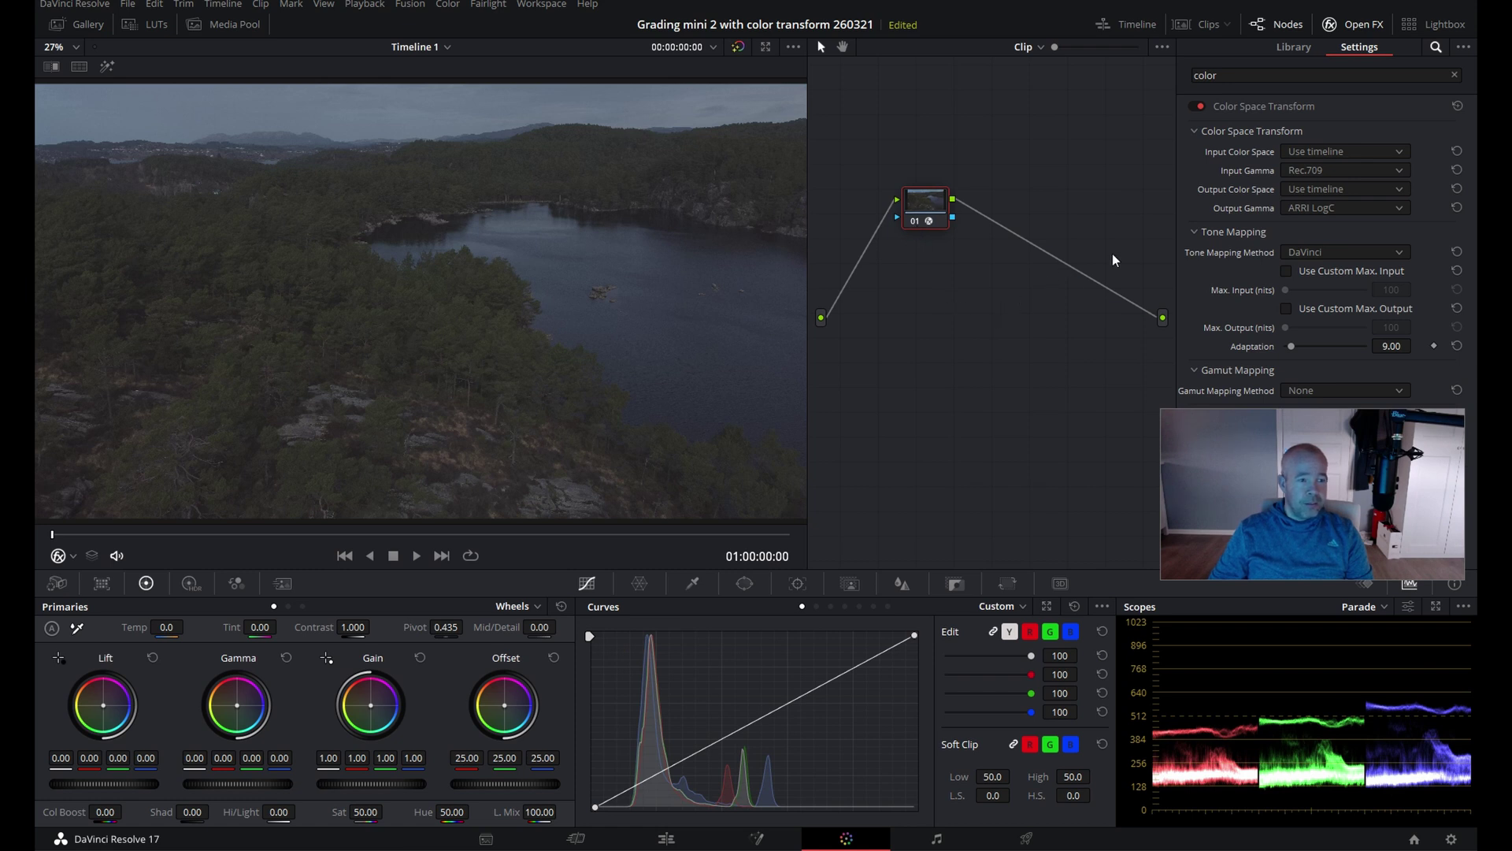
- Set the Color Space Transform's Output Gamma to DJI D-Log
click(1307, 209)
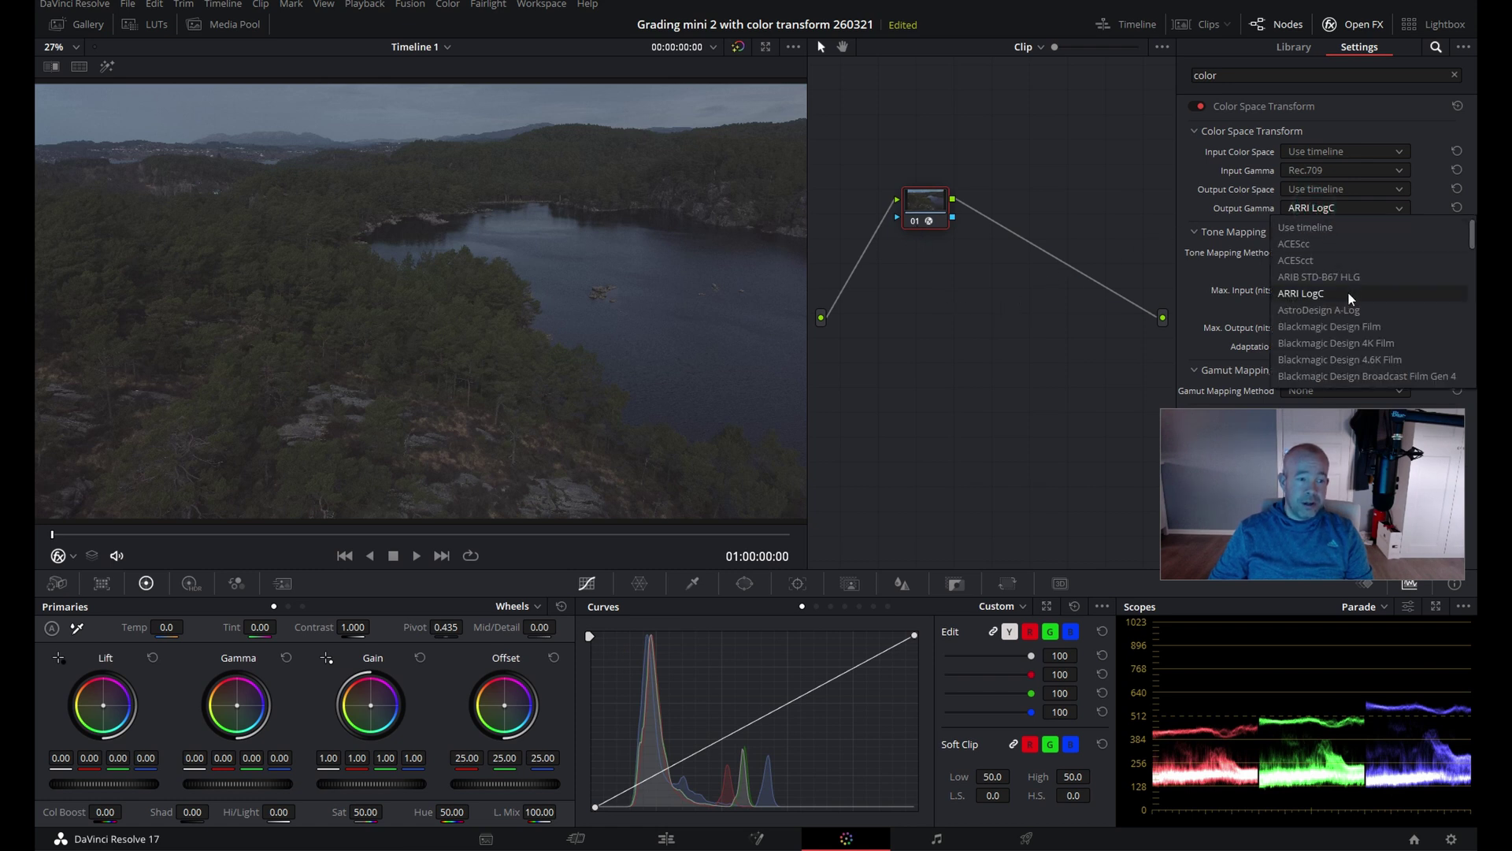
scroll(1358, 305, down, 1)
scroll(1358, 305, down, 2)
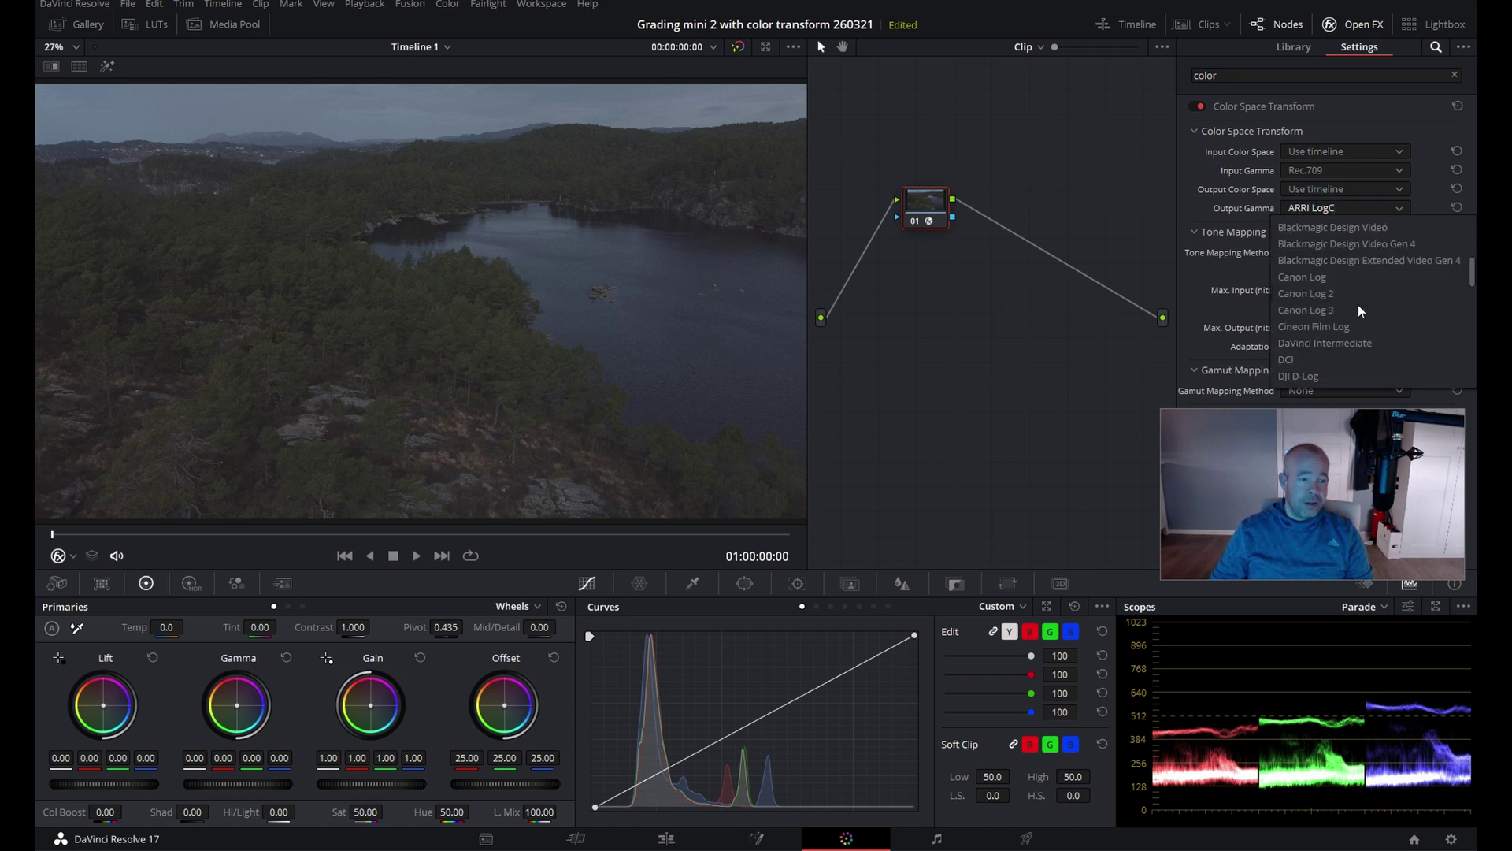
click(1333, 376)
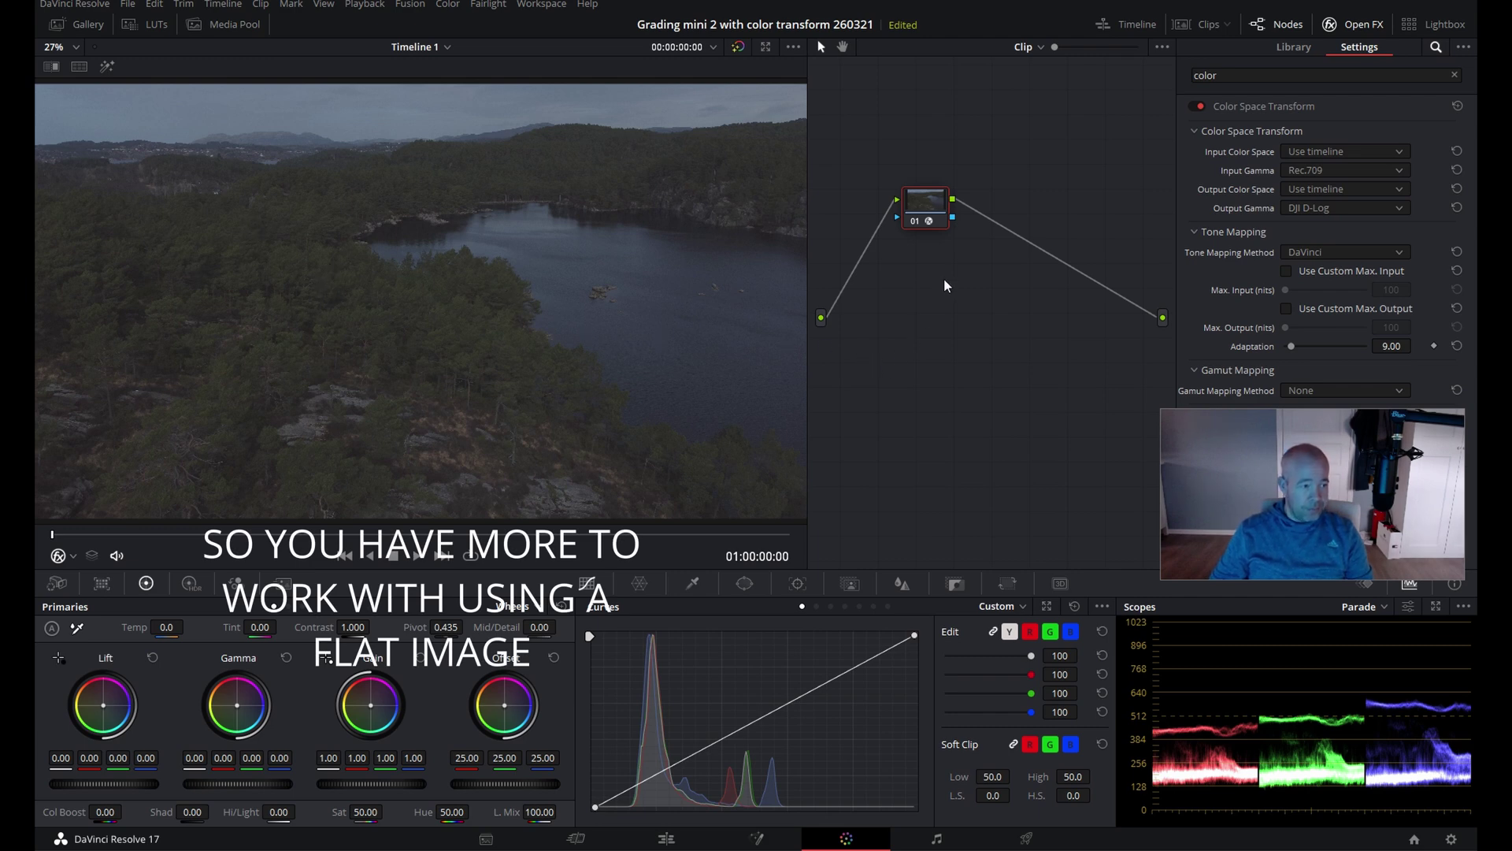
- Add a serial node after node 01 and label it "con"
key(alt+s)
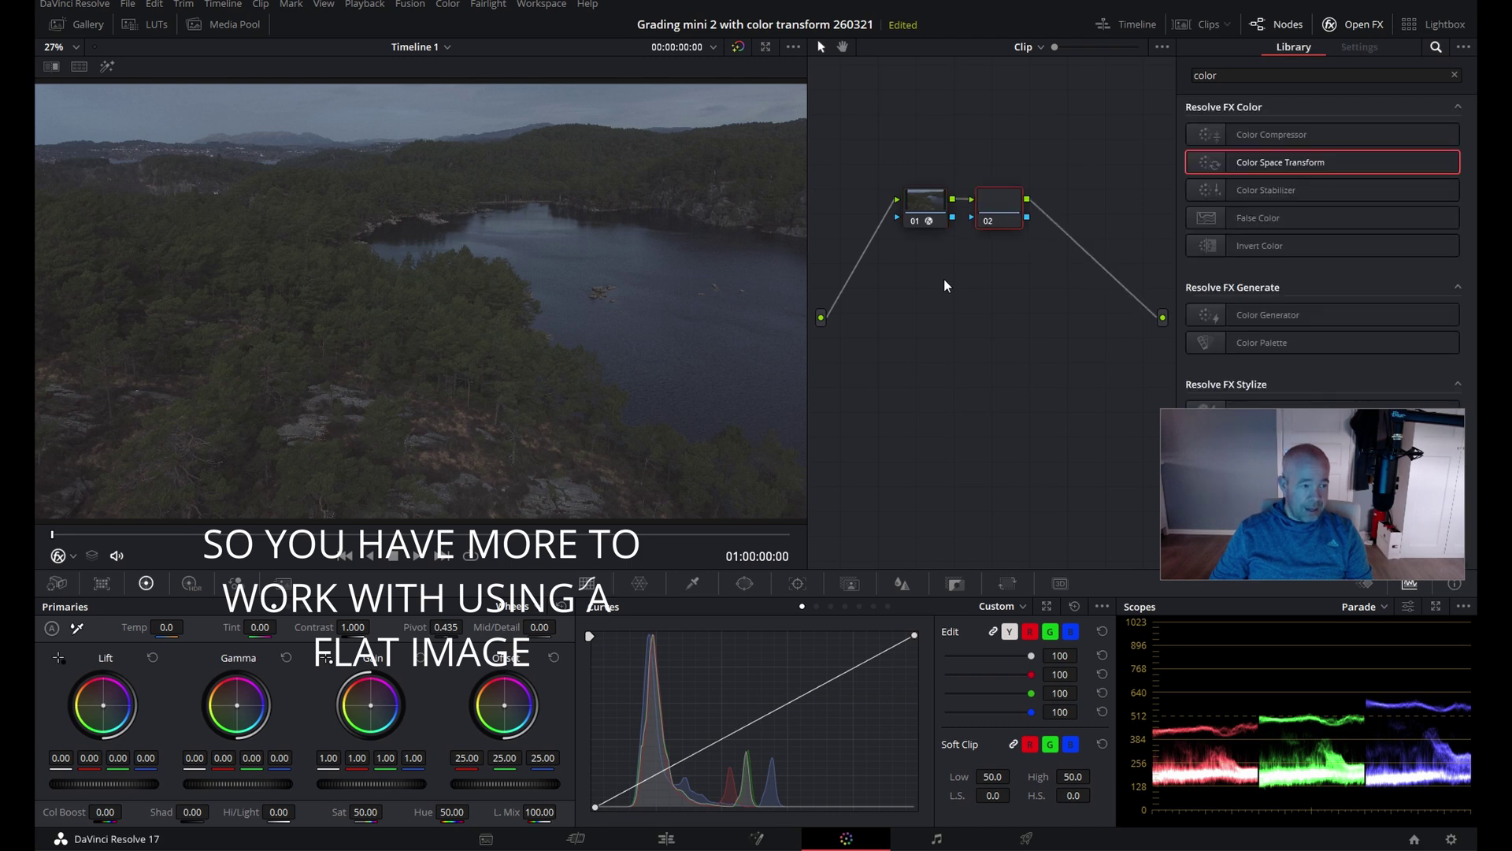
right_click(1004, 211)
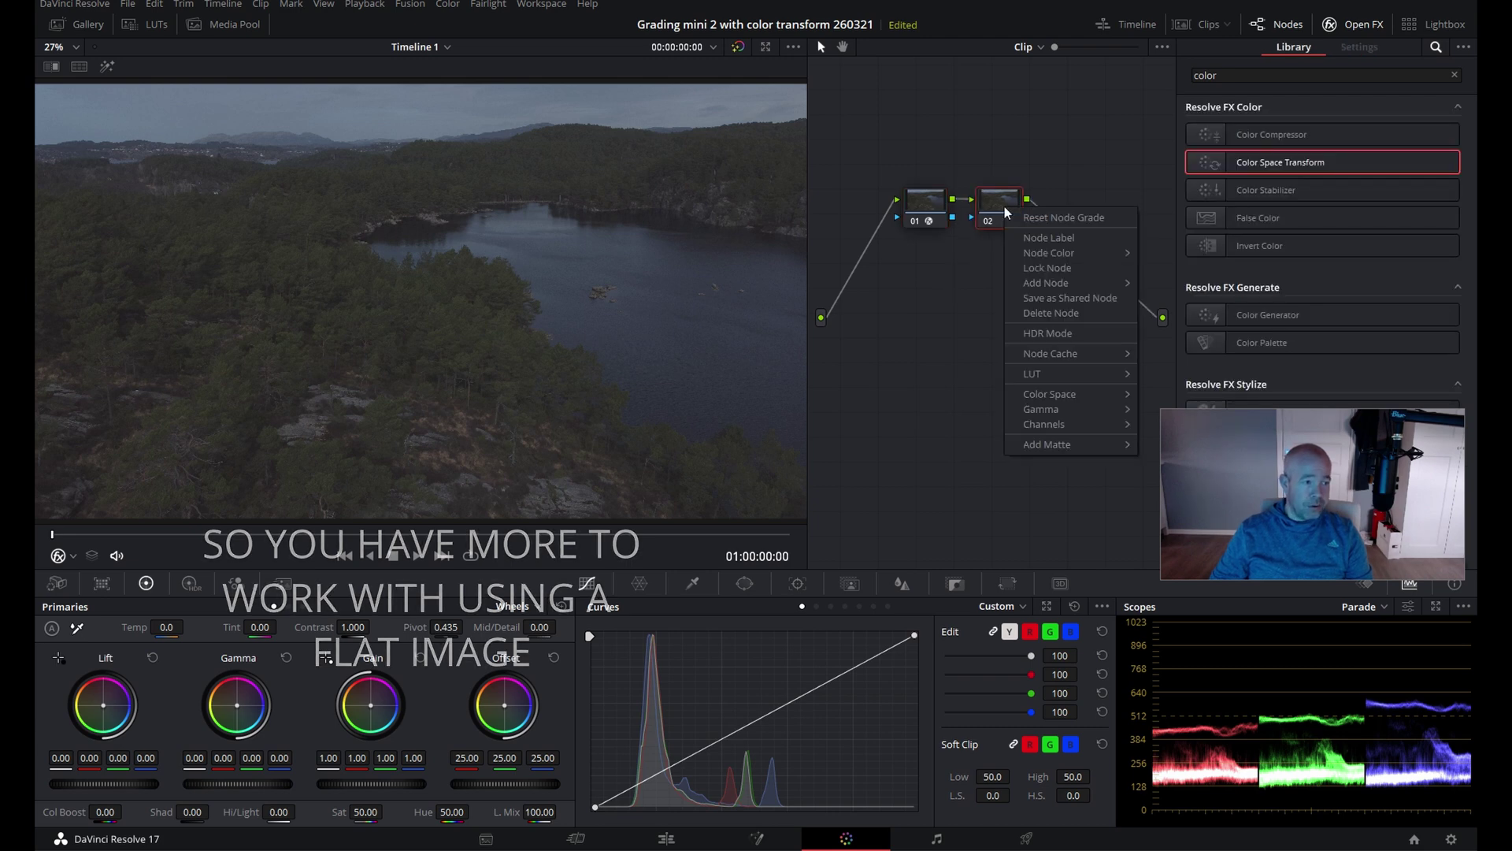
click(1045, 238)
text(cor)
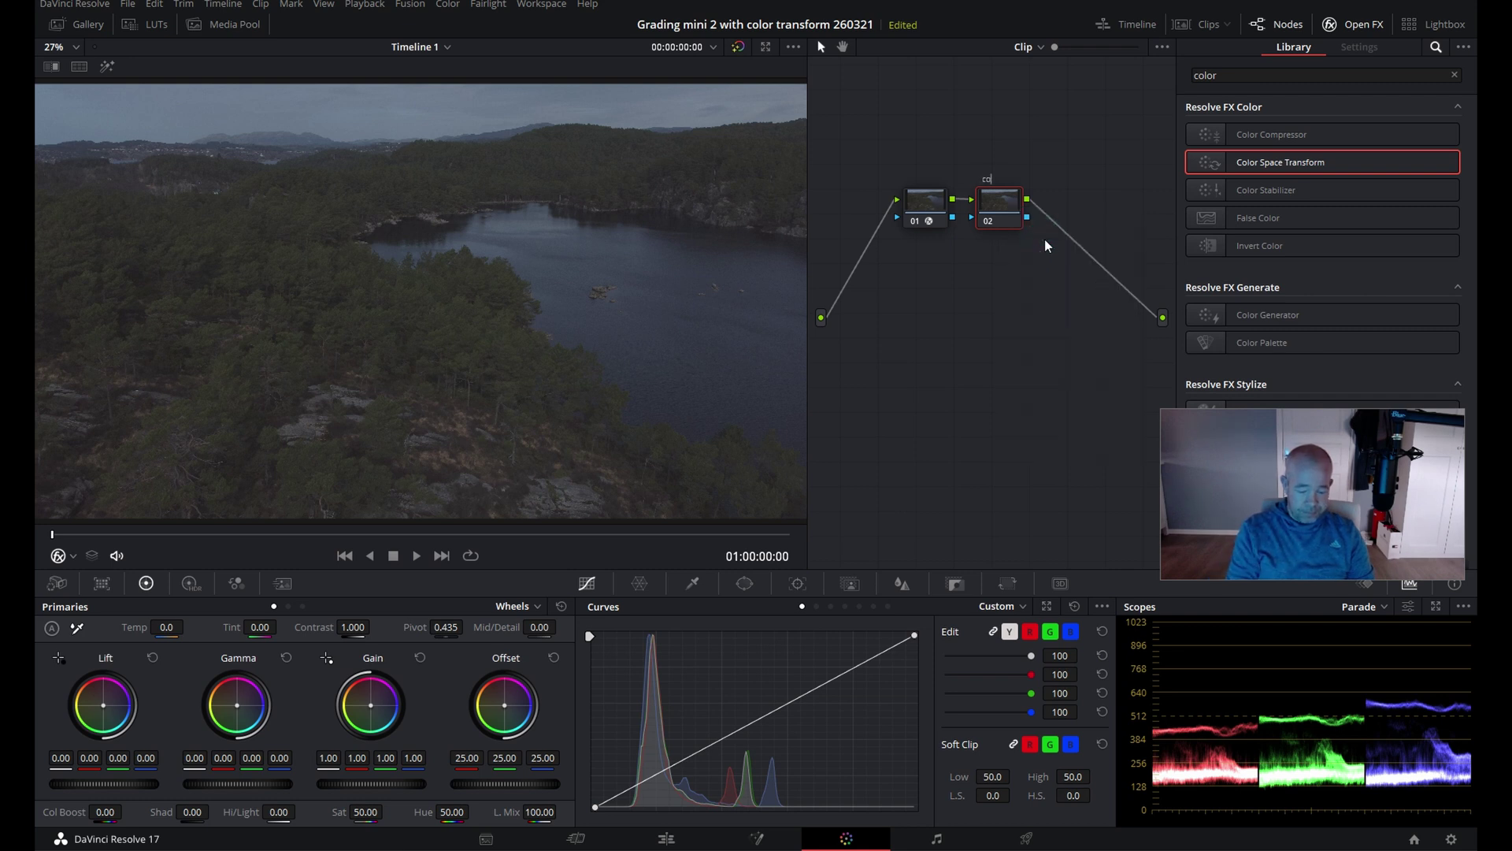
key(Return)
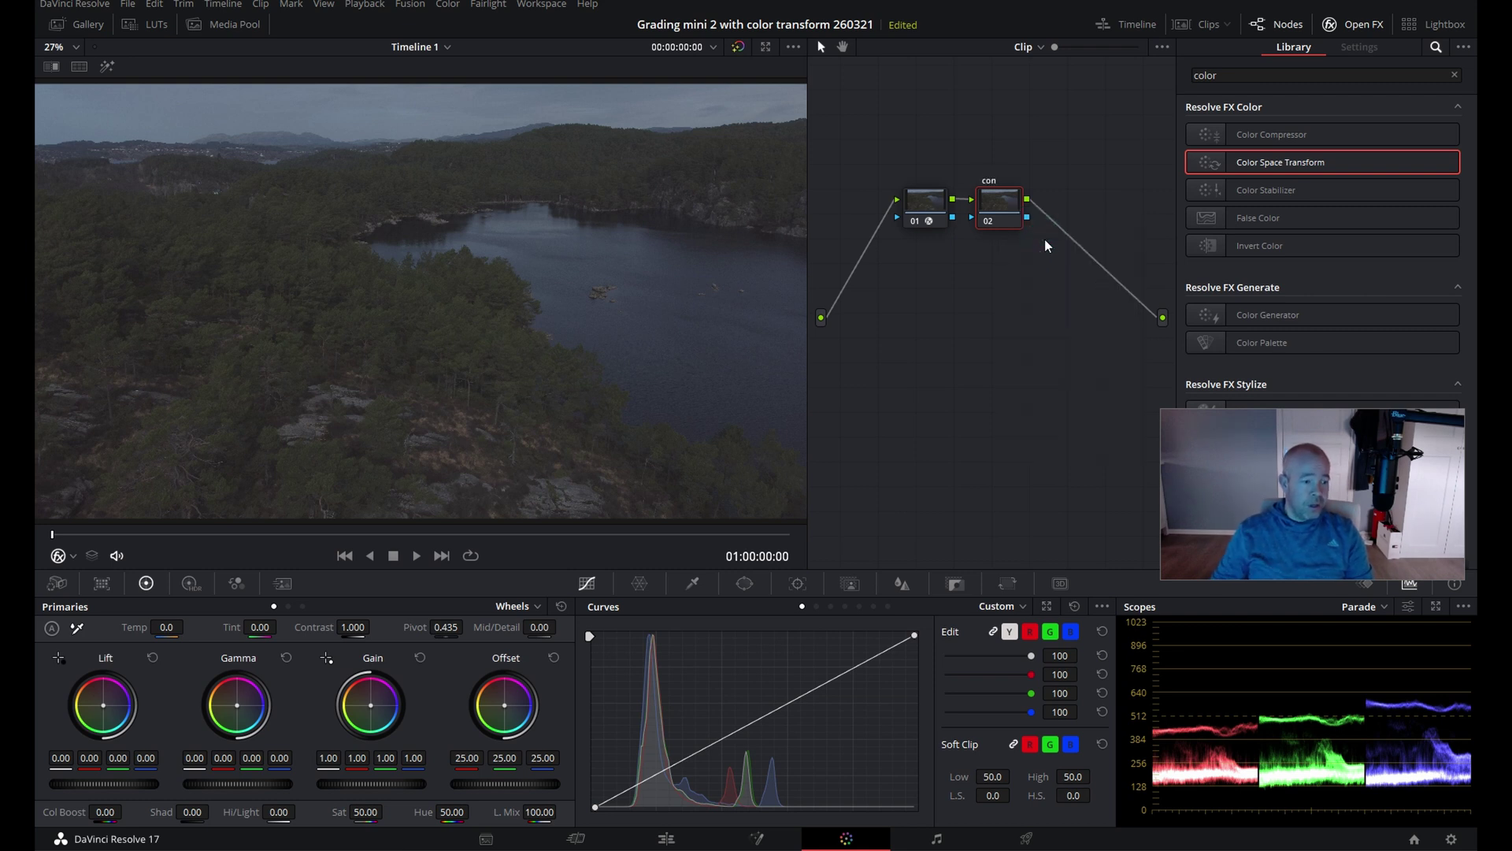
- Set node 02's Lift to -0.04, Gain to 1.24 and Gamma to 0.02, and compare the image with the node disabled and enabled
click(118, 785)
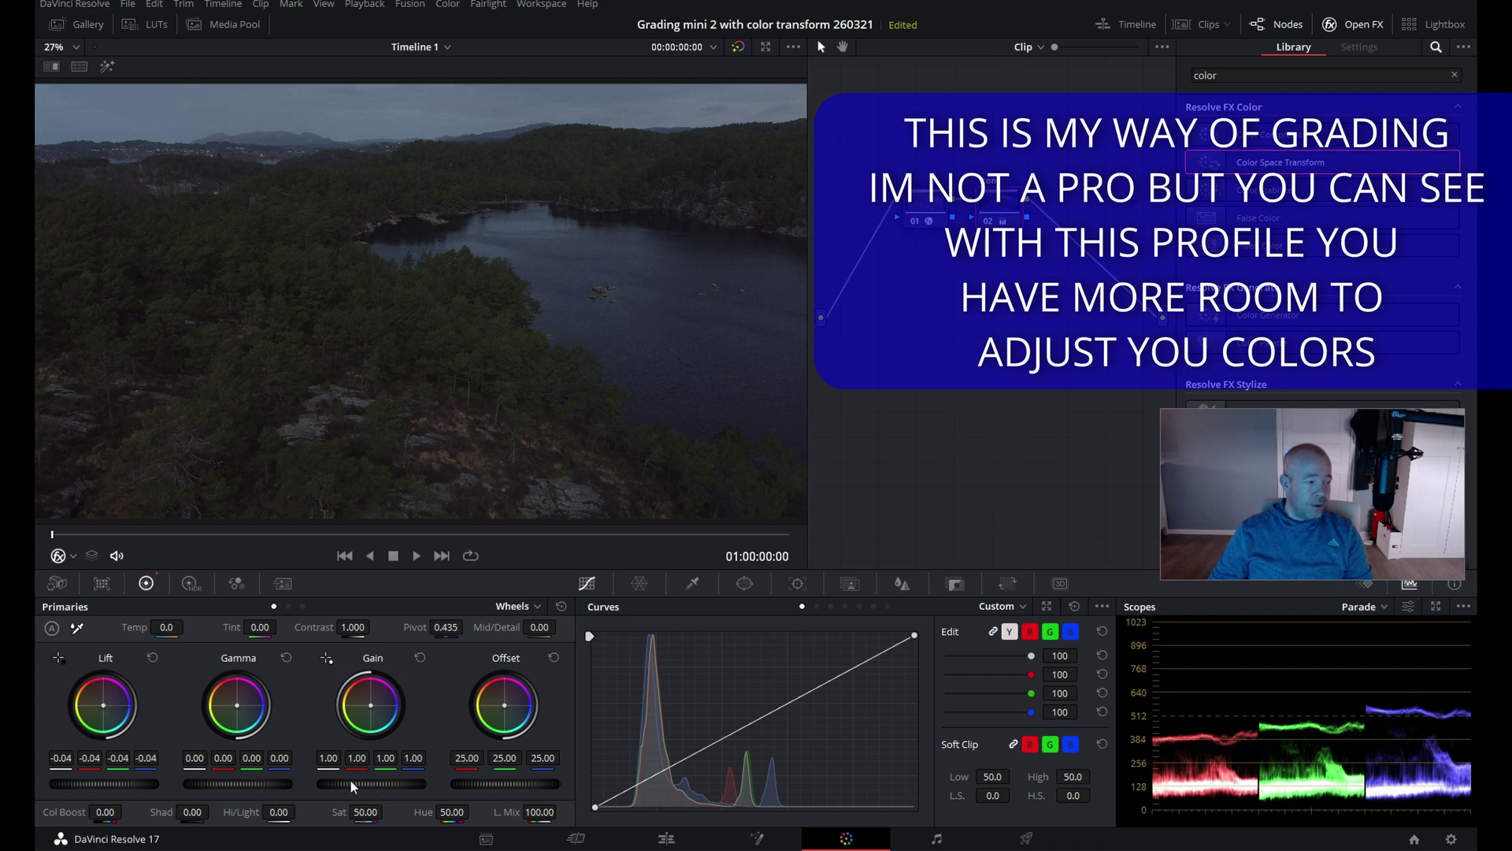
drag(350, 778, 446, 778)
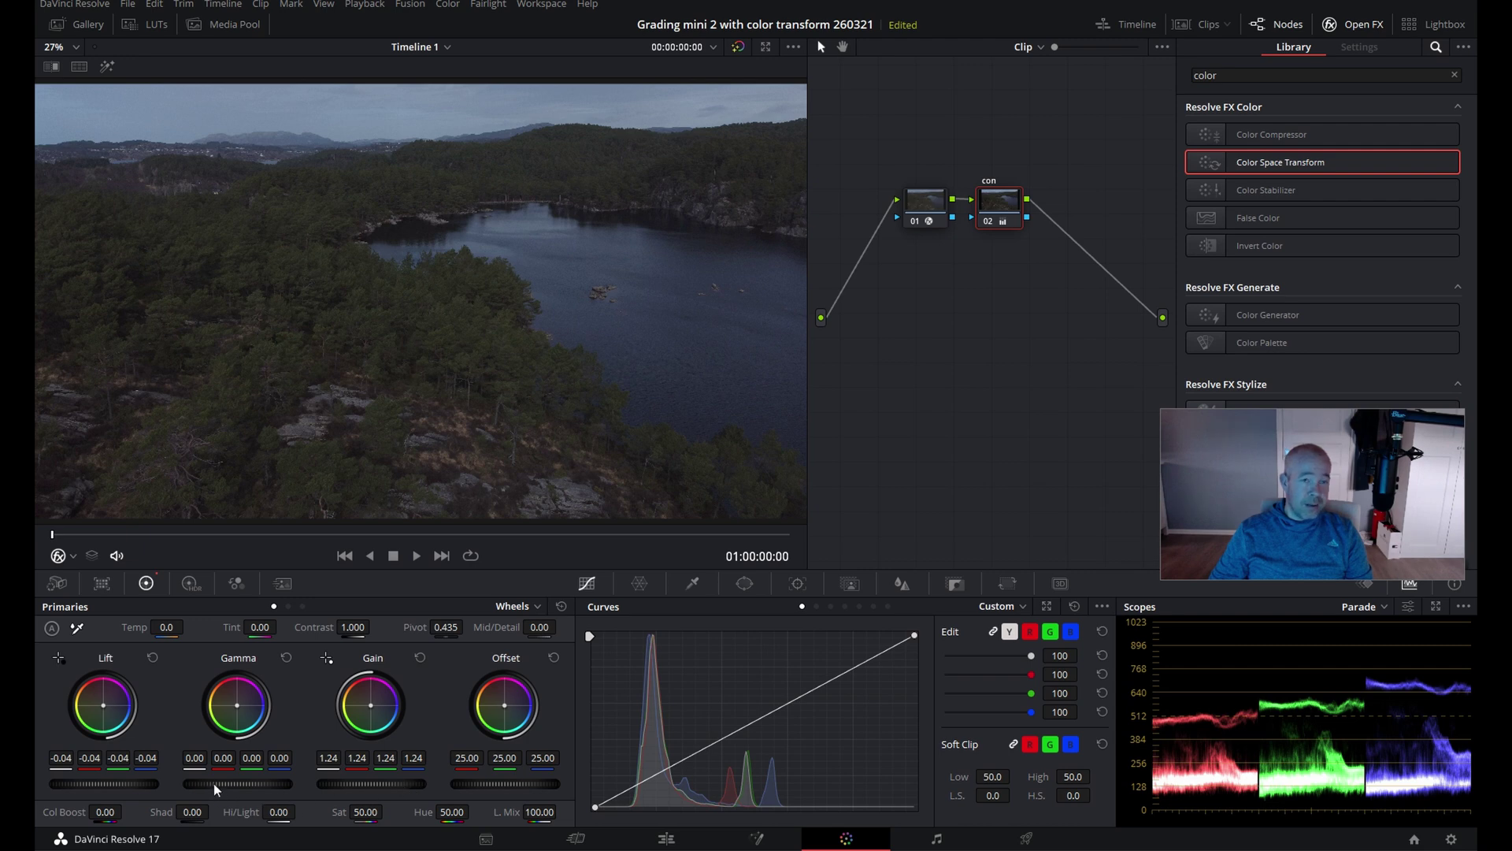
drag(214, 788, 228, 787)
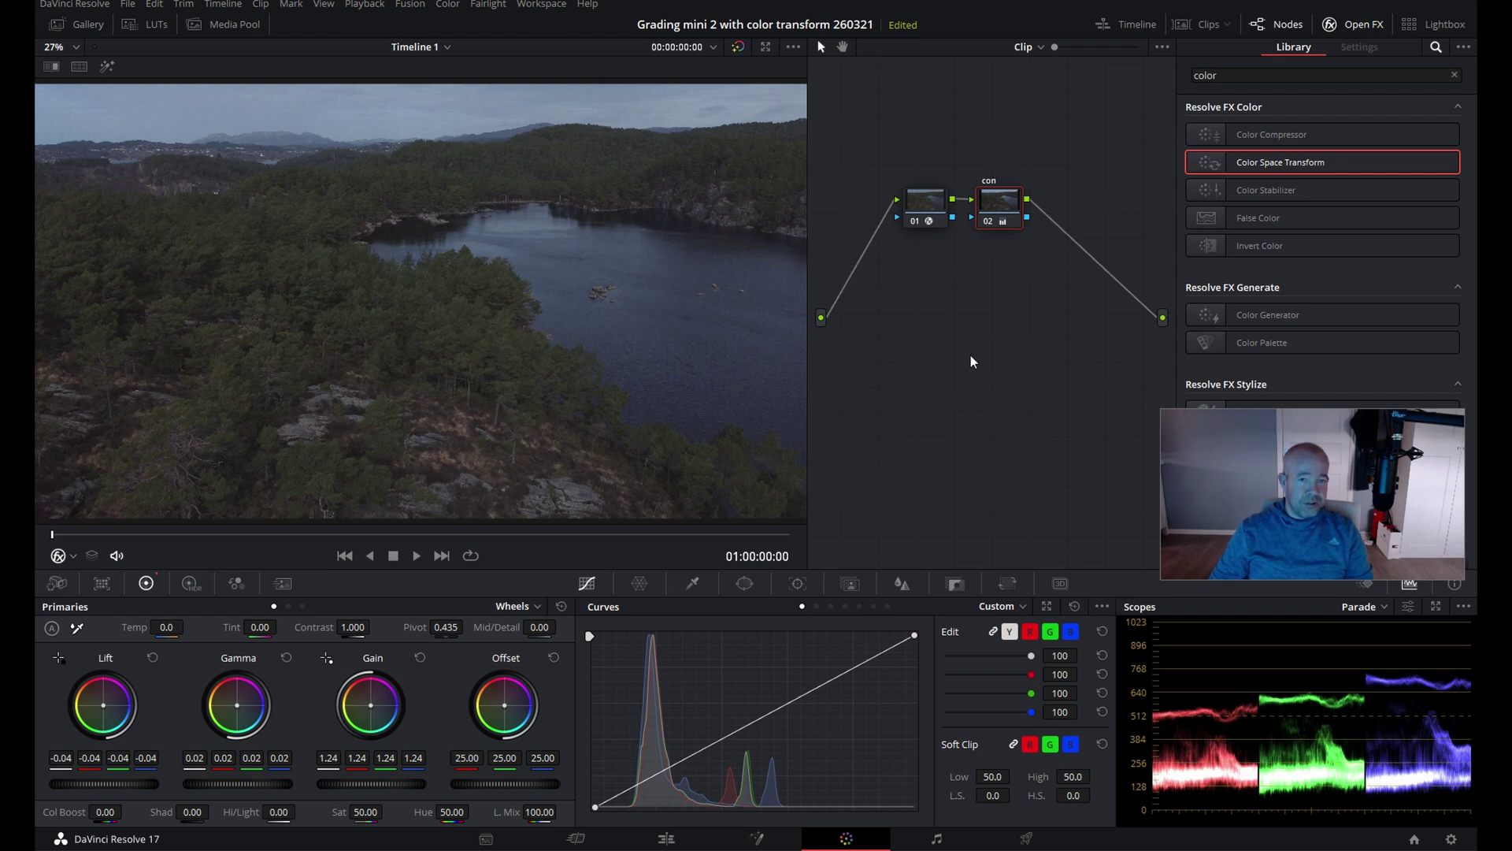
click(985, 222)
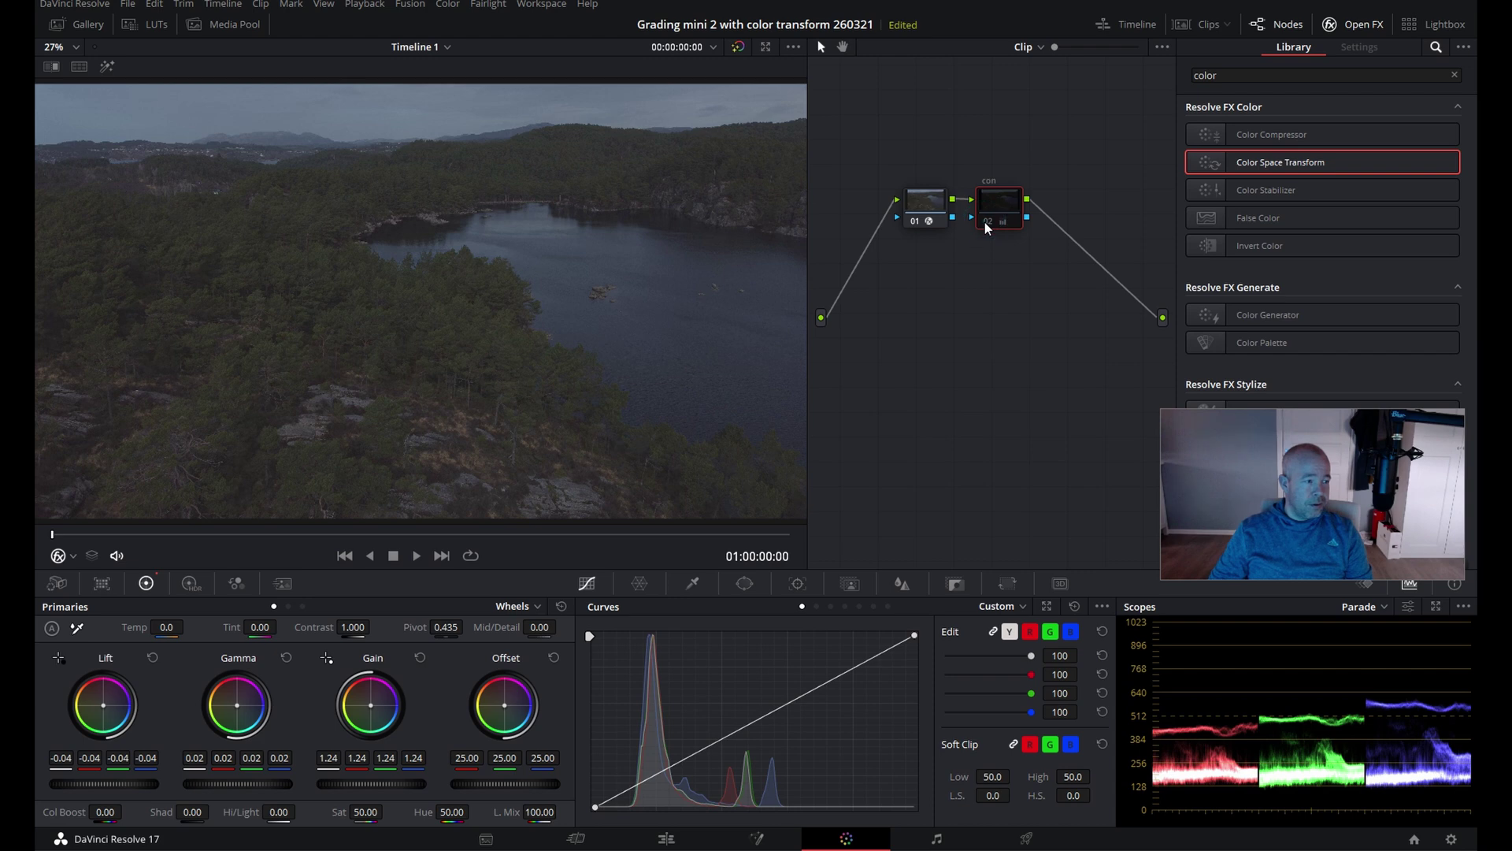
click(985, 222)
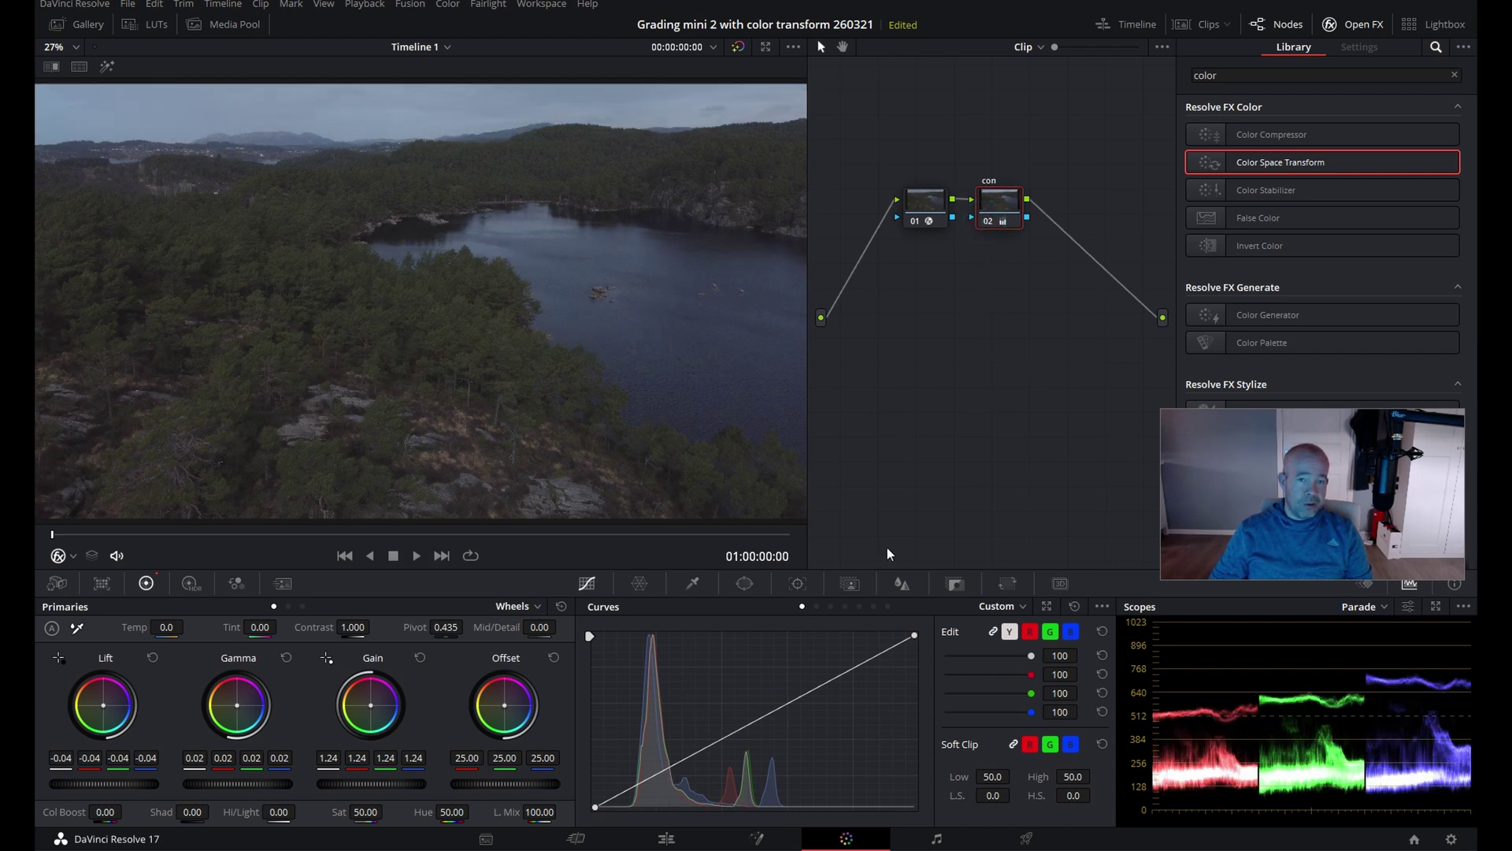
- Shape node 02's custom curve into an S with one point lowering the shadows and another raising the highlights
click(661, 771)
click(855, 668)
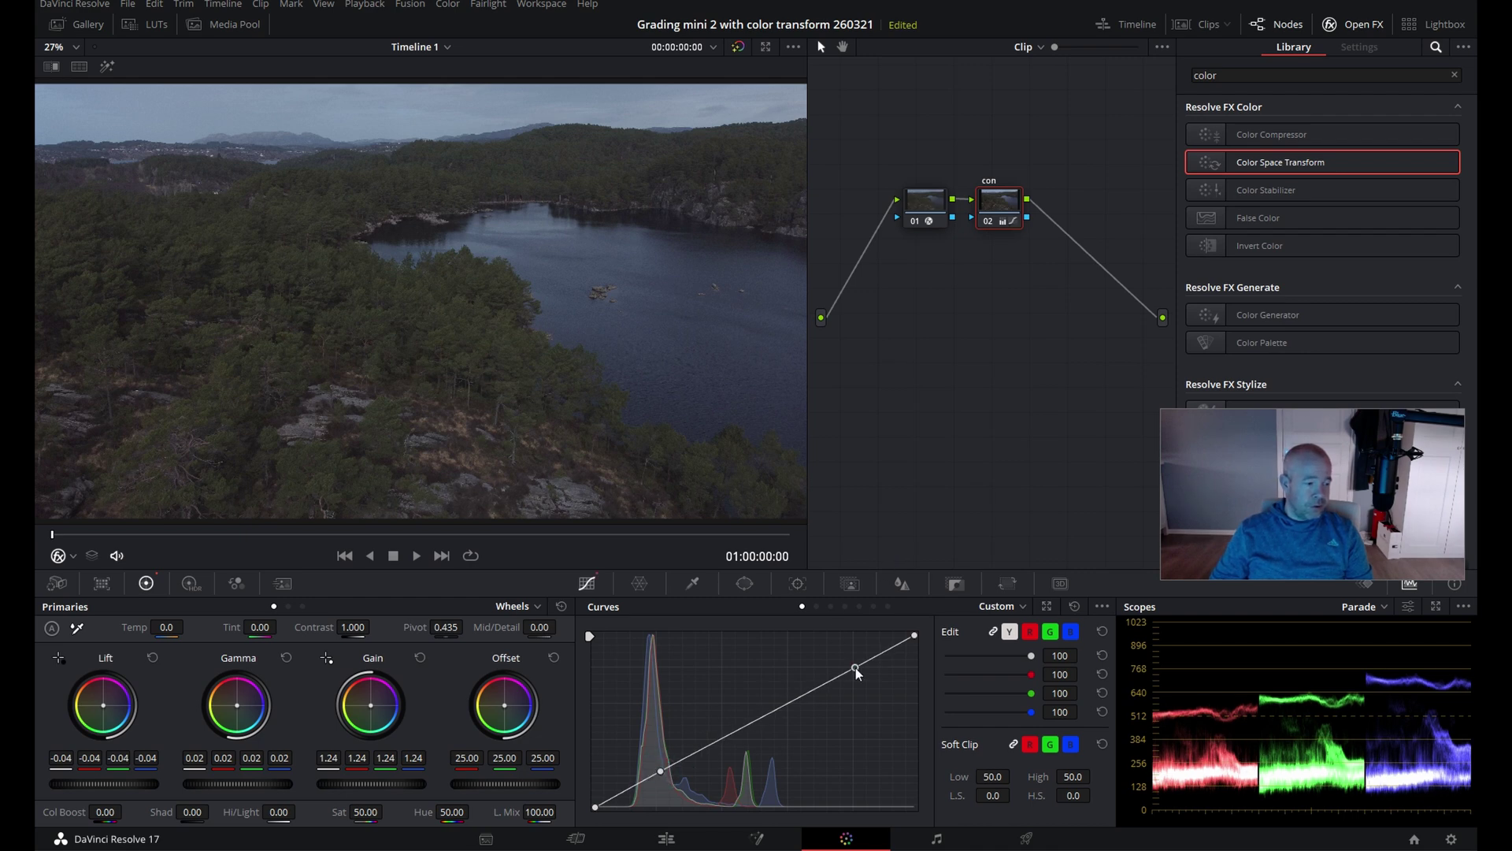
drag(661, 771, 664, 784)
drag(856, 668, 849, 655)
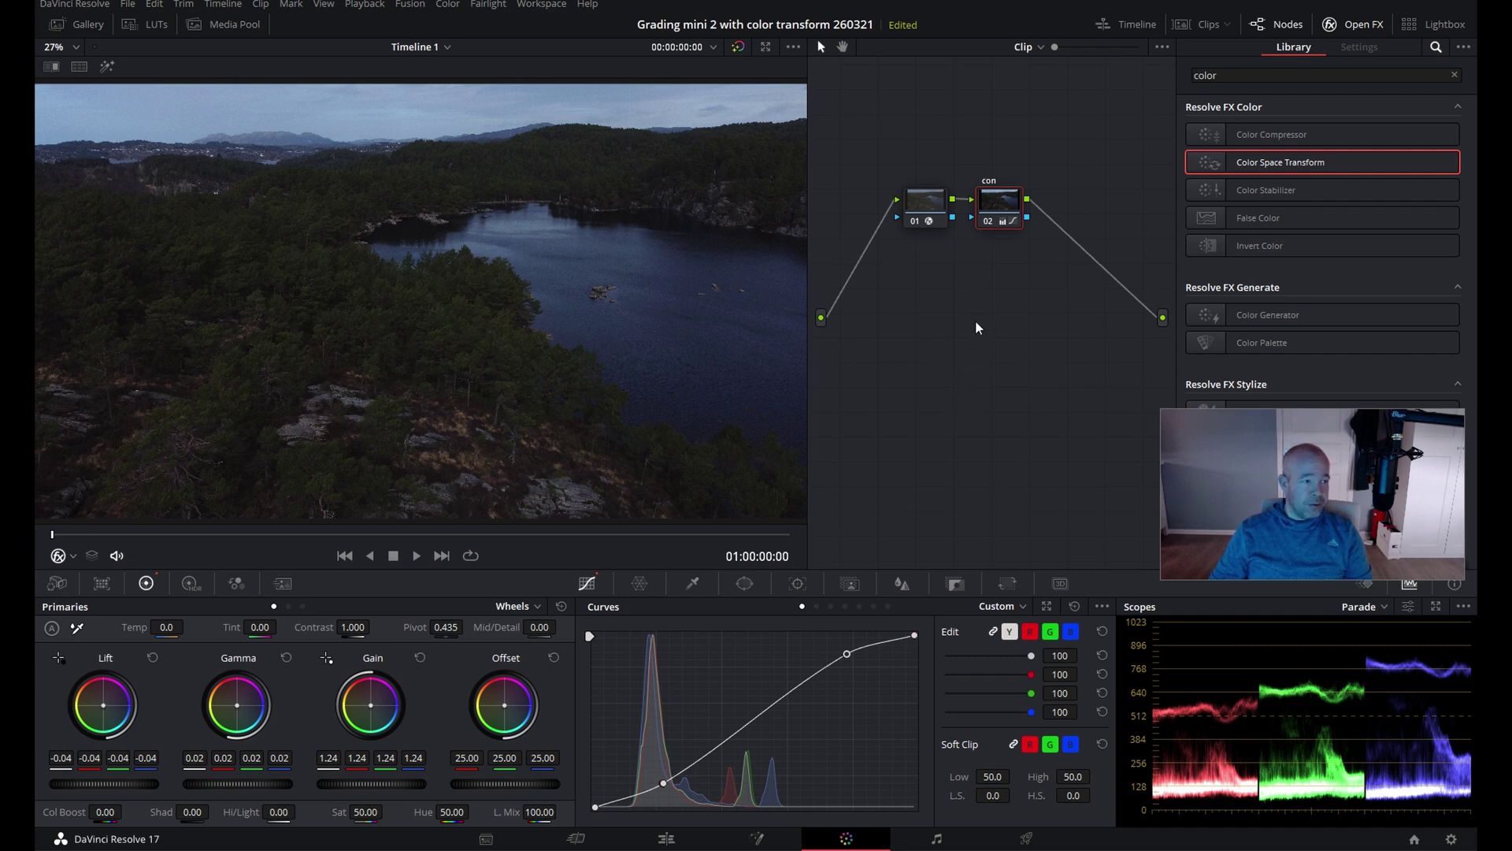
- Compare the image with nodes 01 and 02 disabled and enabled
click(988, 224)
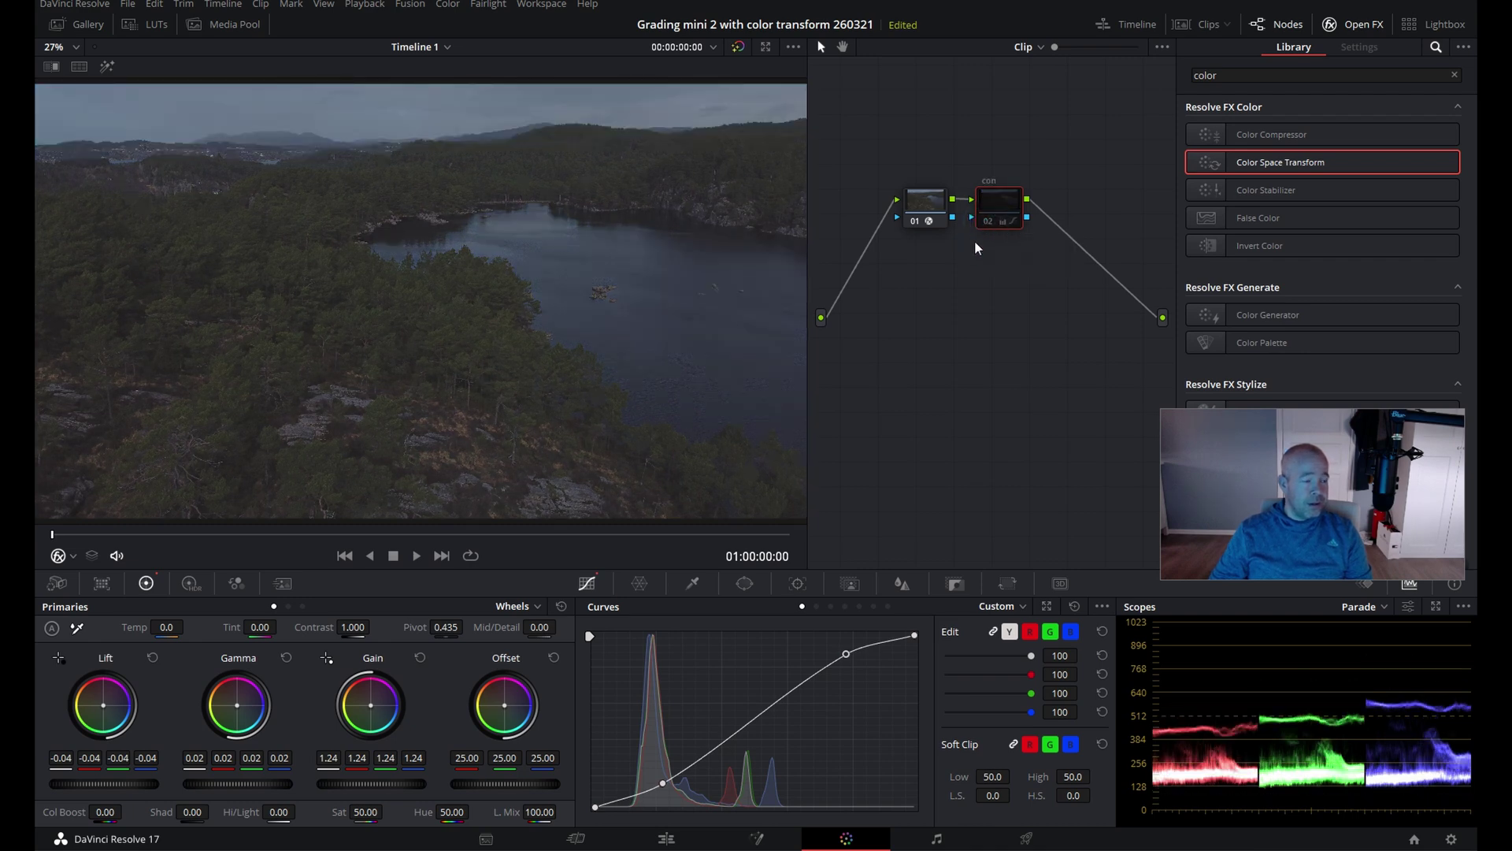
click(914, 221)
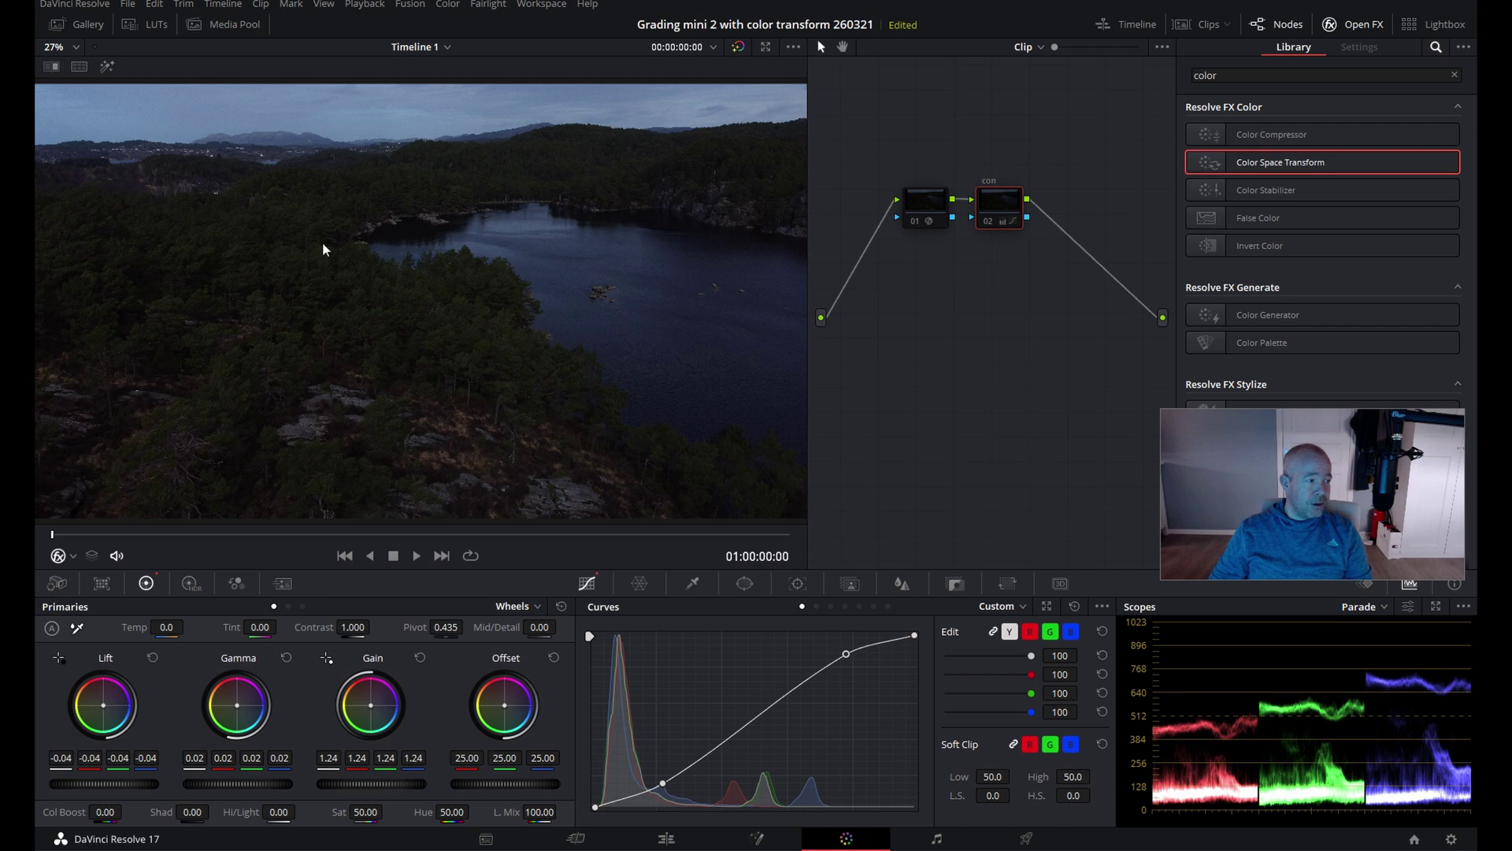
click(912, 222)
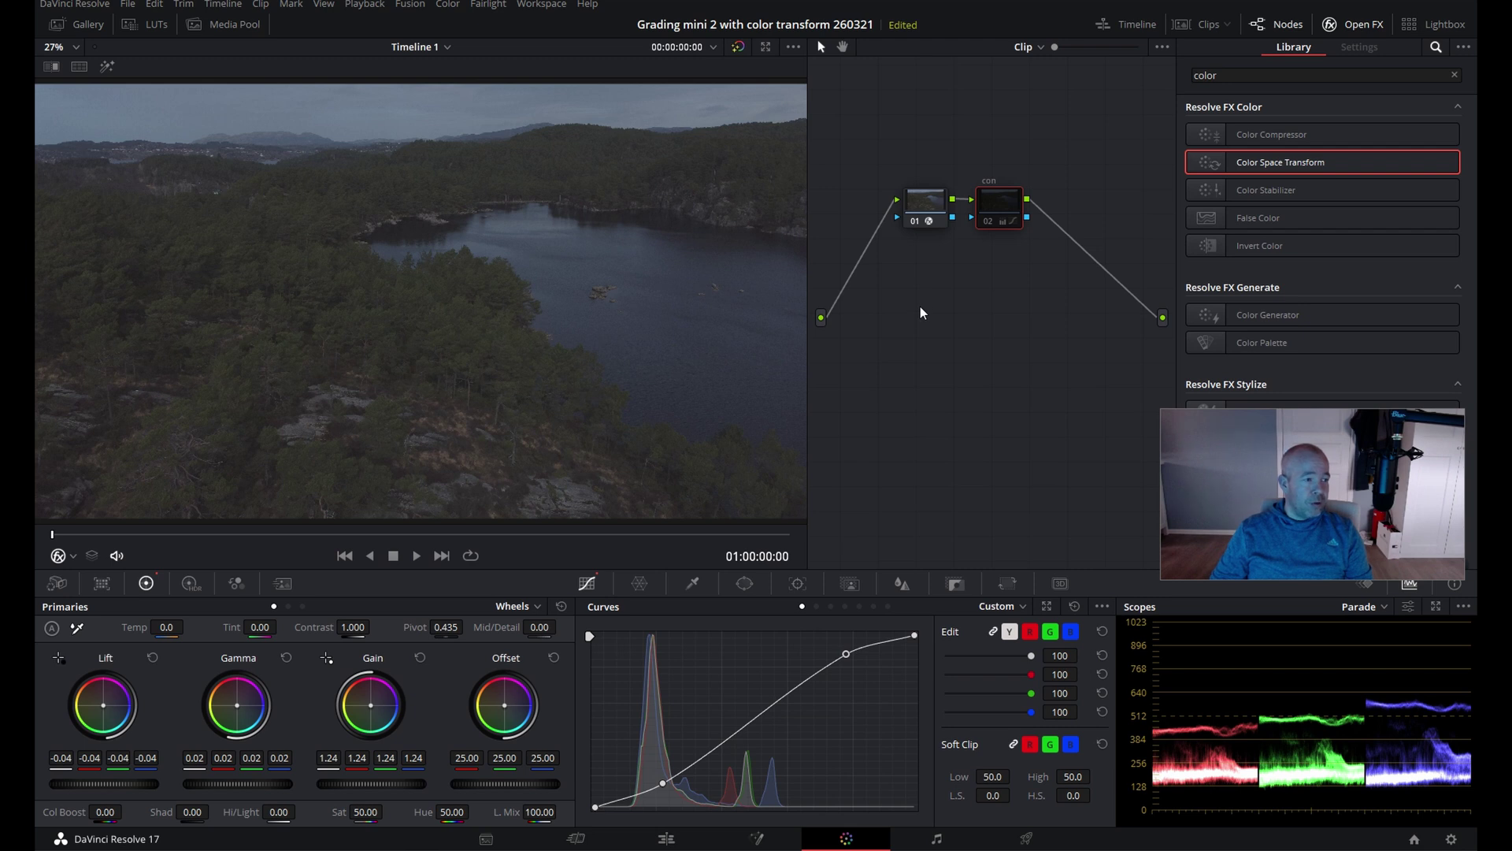
click(985, 223)
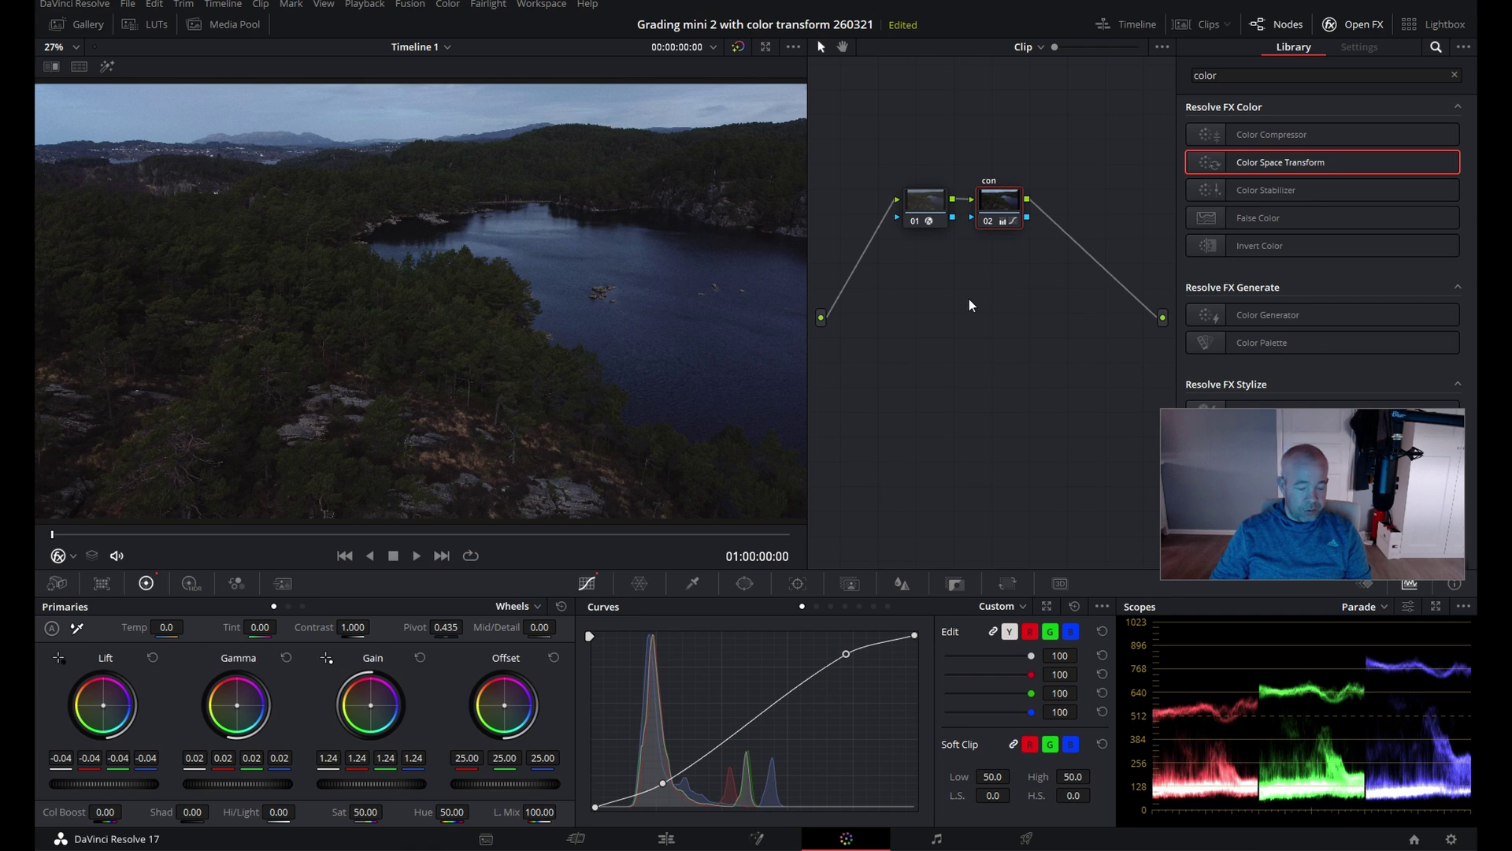
- Add a serial node after node 02, label it "sat" and set its saturation to 72
key(alt+s)
right_click(1074, 206)
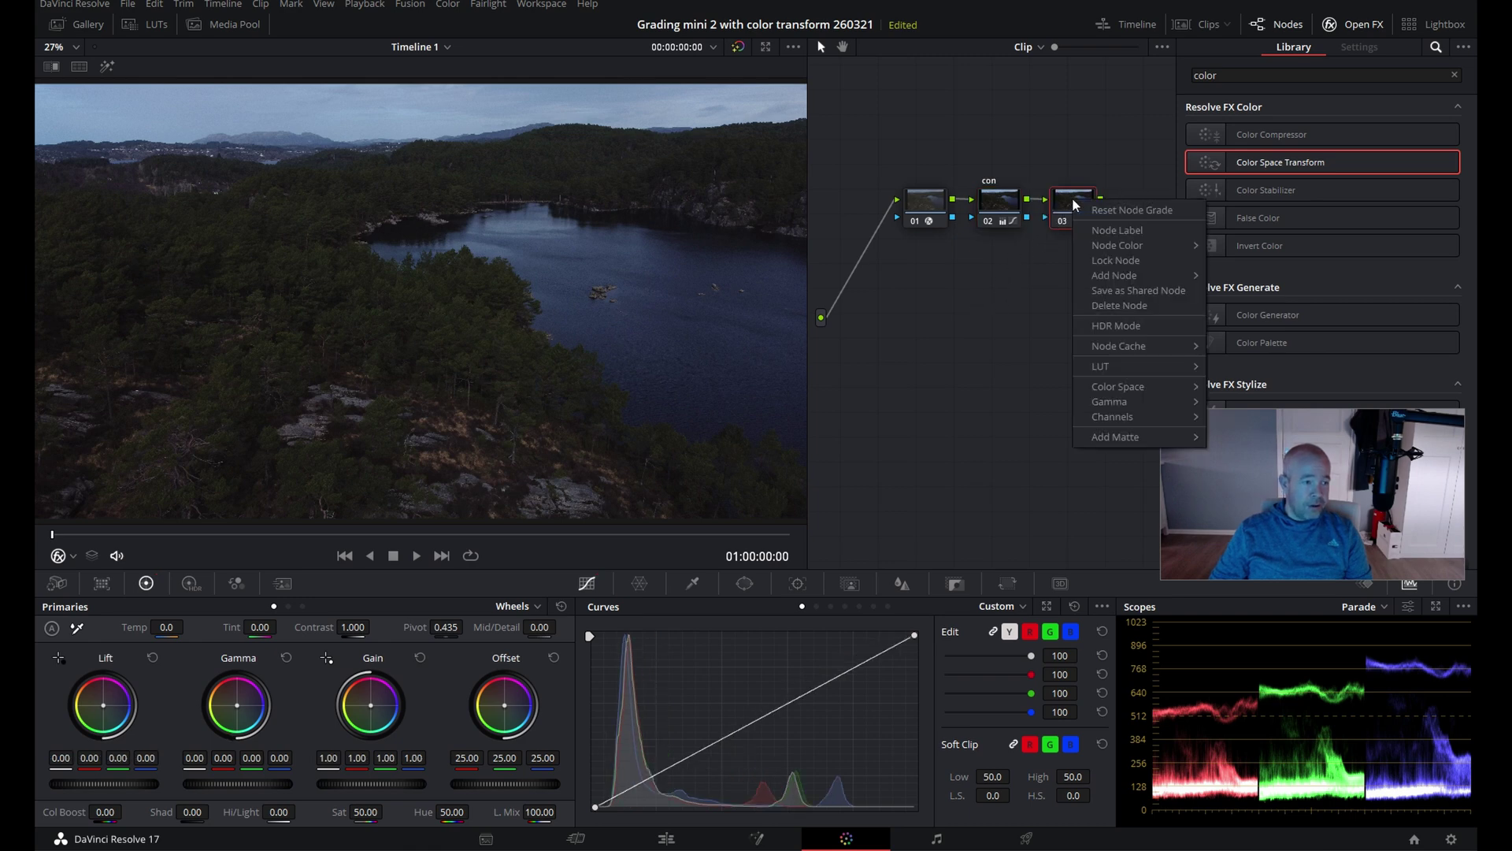
click(1108, 222)
text(sat)
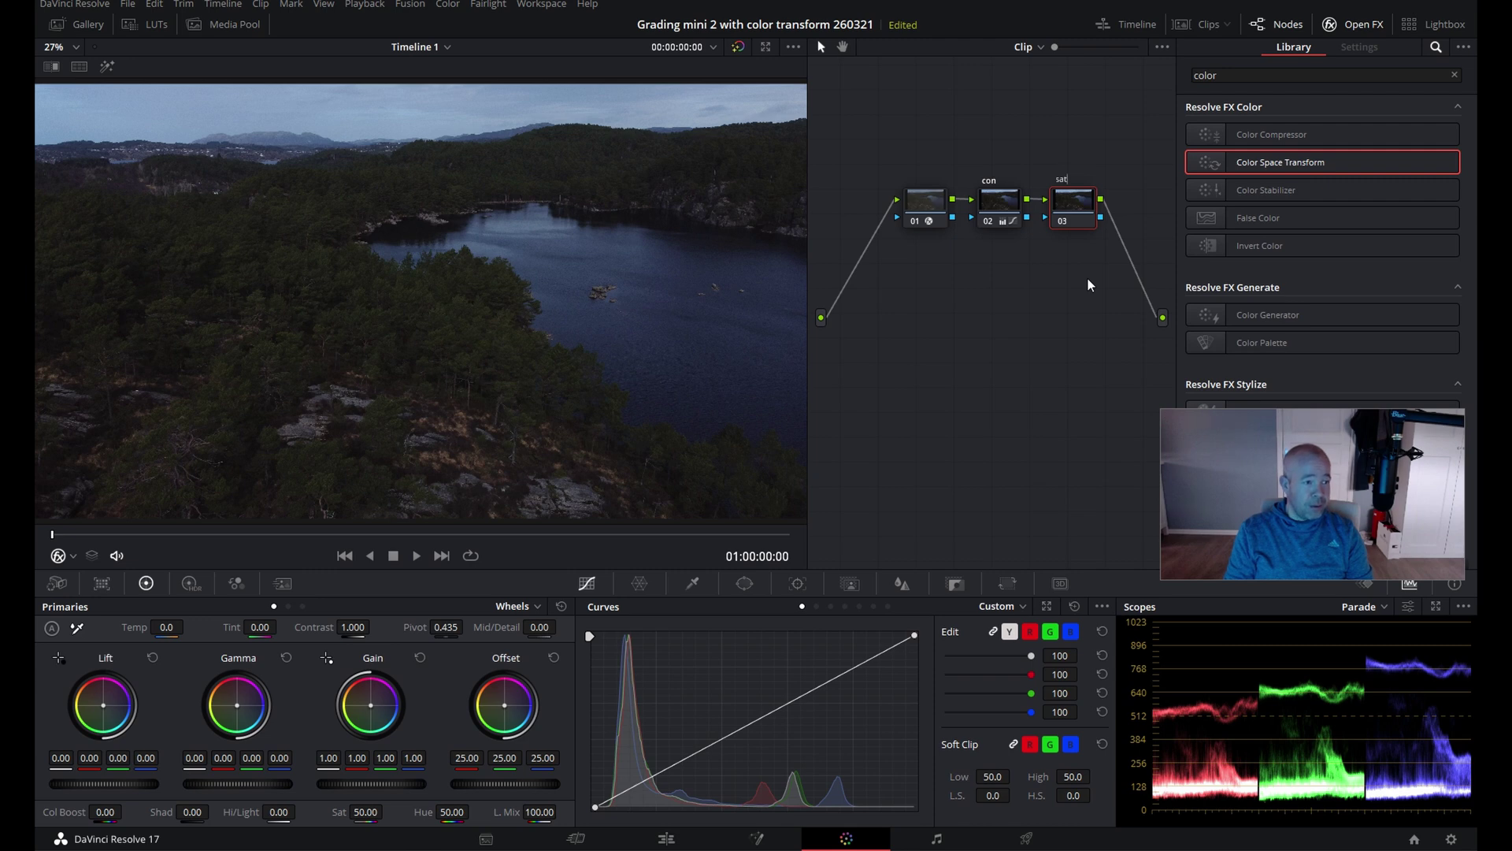
key(Return)
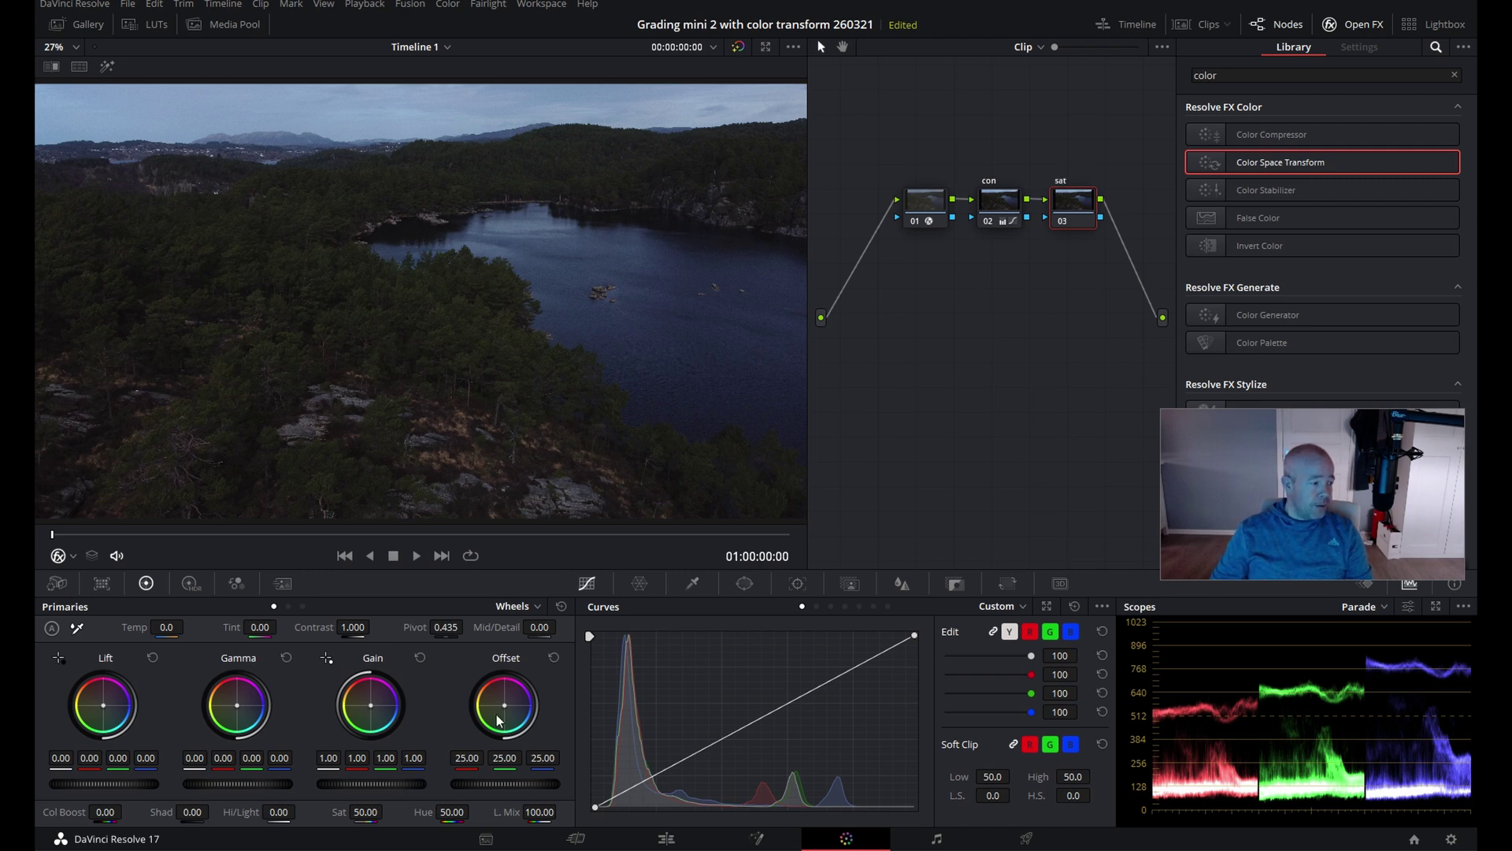
drag(359, 812, 387, 811)
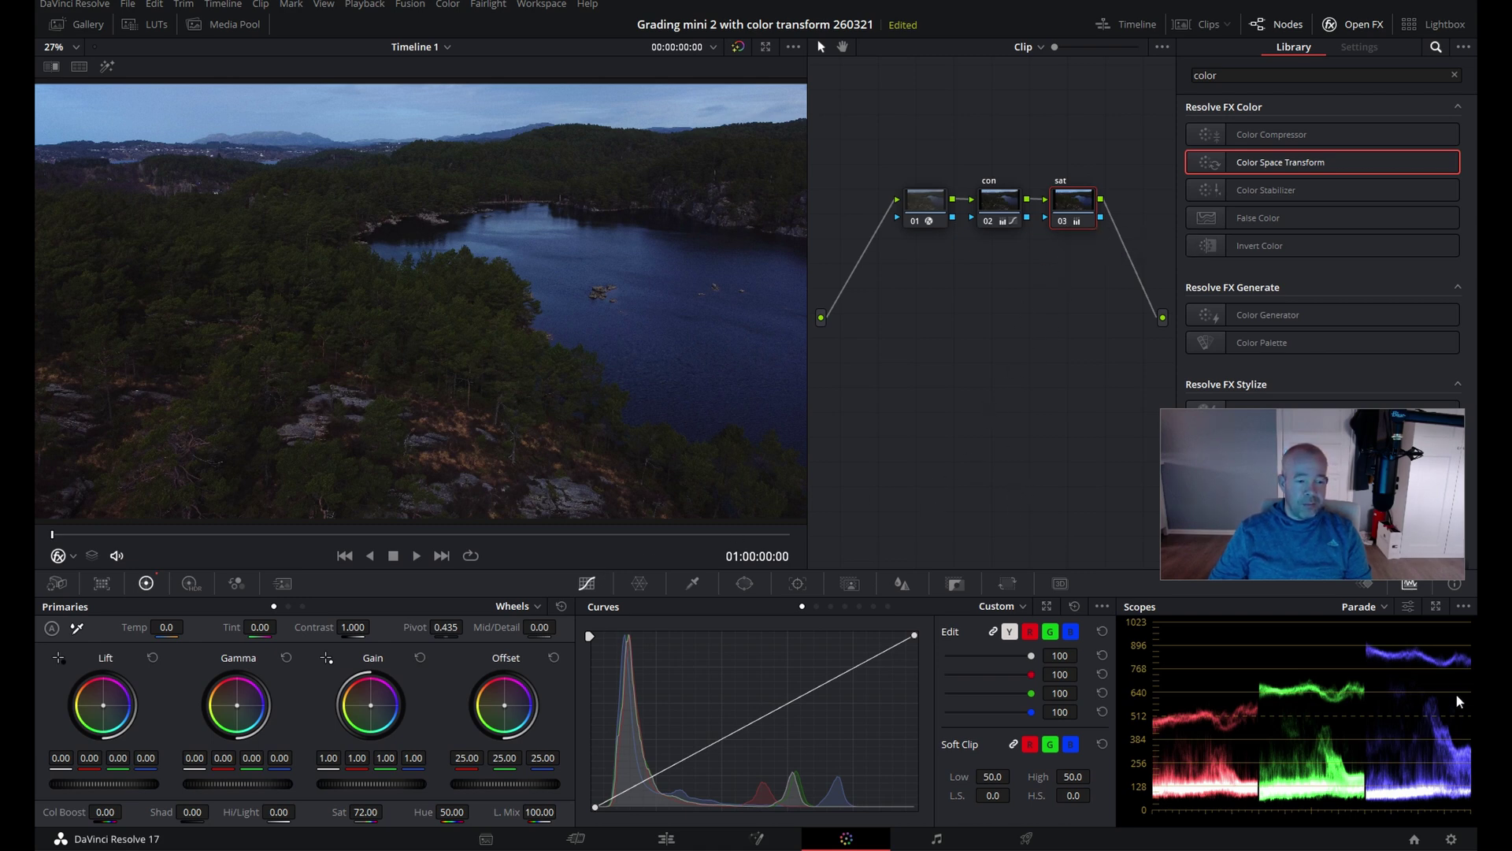
- View the image in the Waveform and Vectorscope scopes, and return to the Parade scope
click(1376, 609)
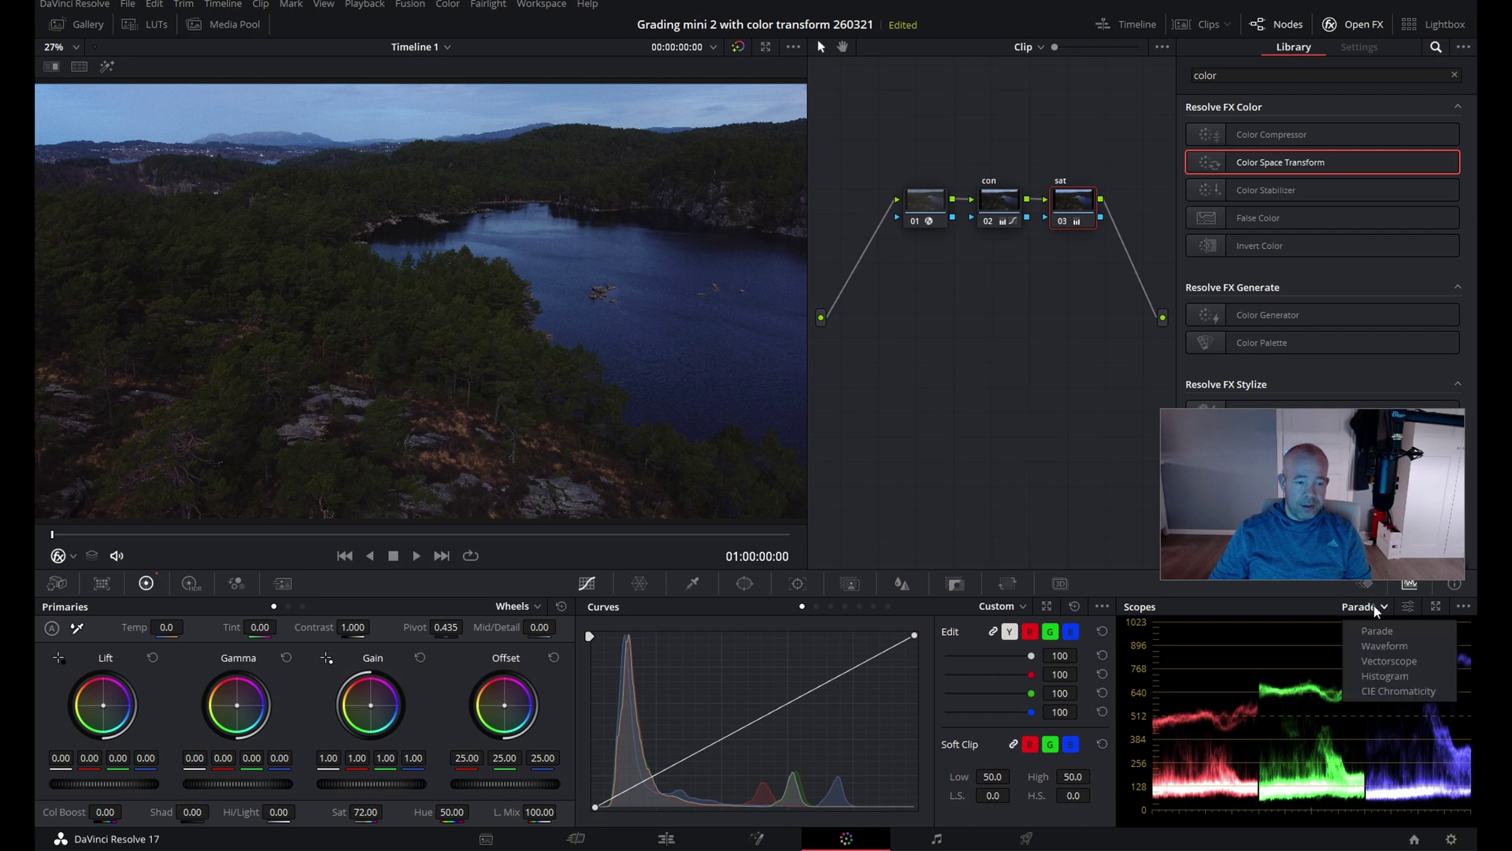
click(1383, 645)
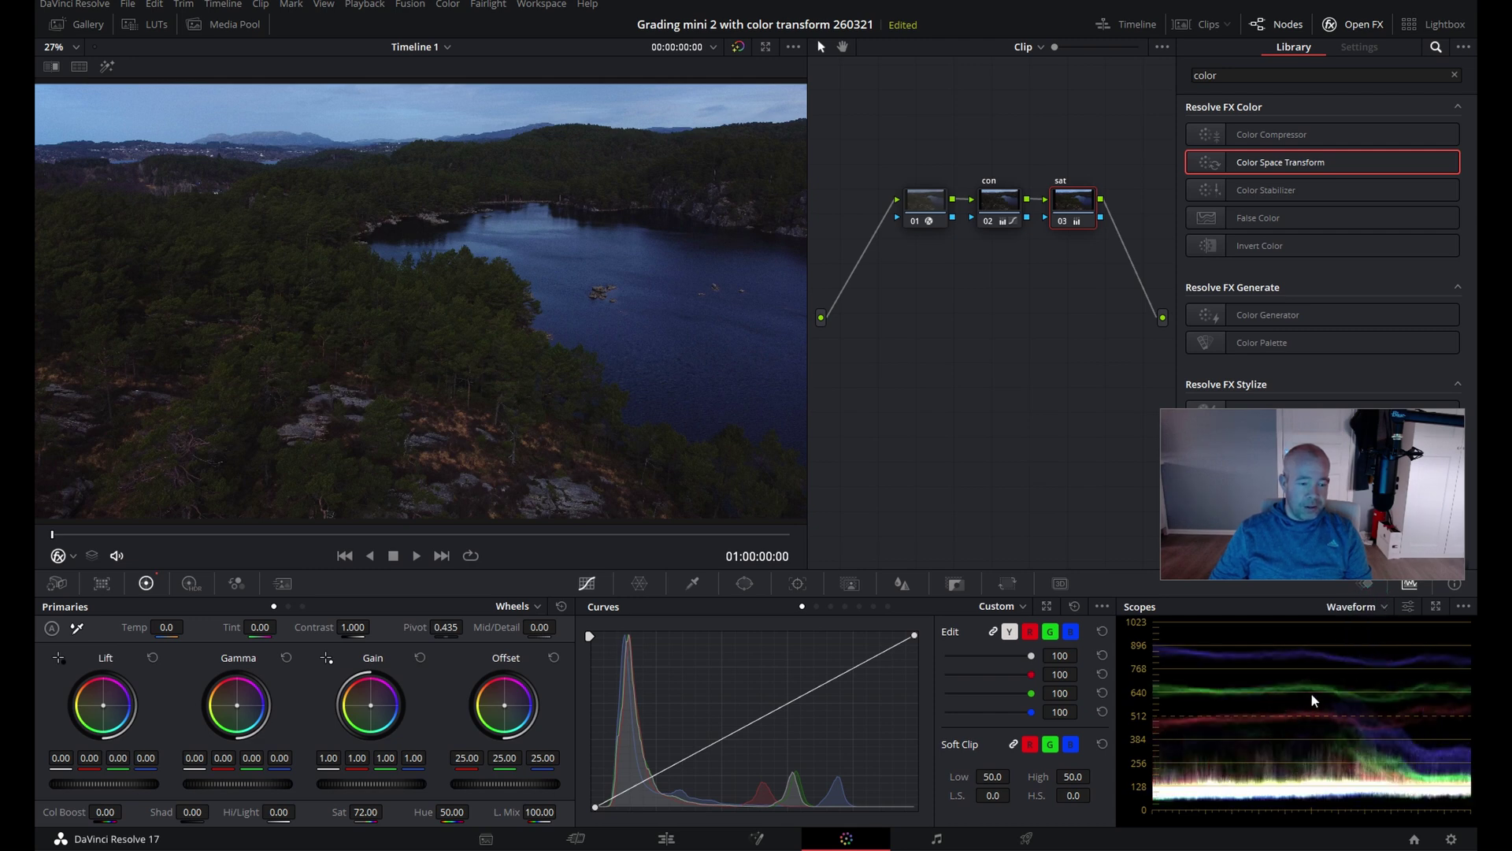
click(1377, 607)
click(1373, 662)
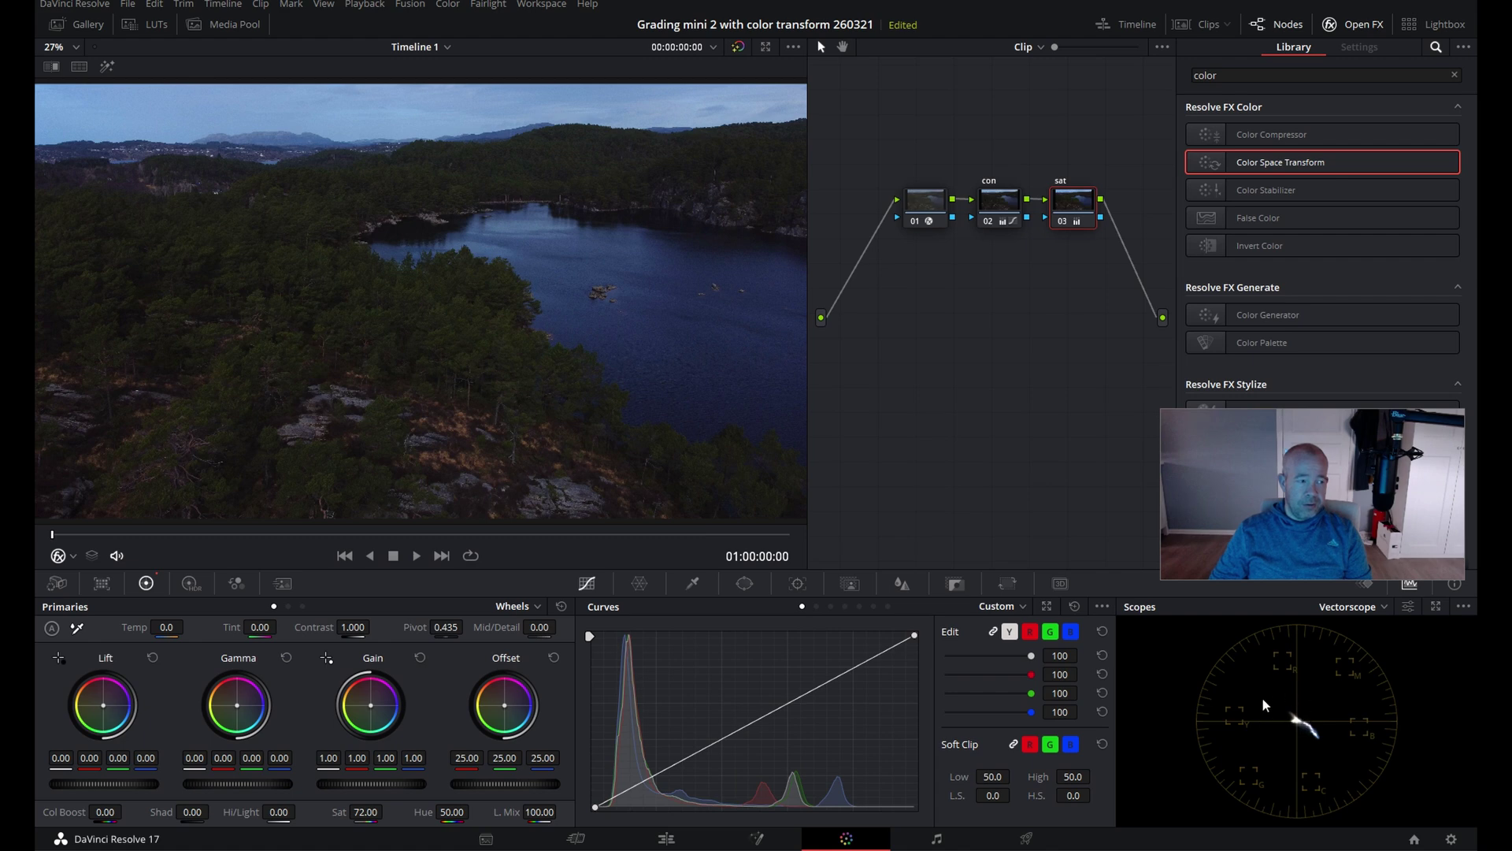
click(1355, 608)
click(1355, 630)
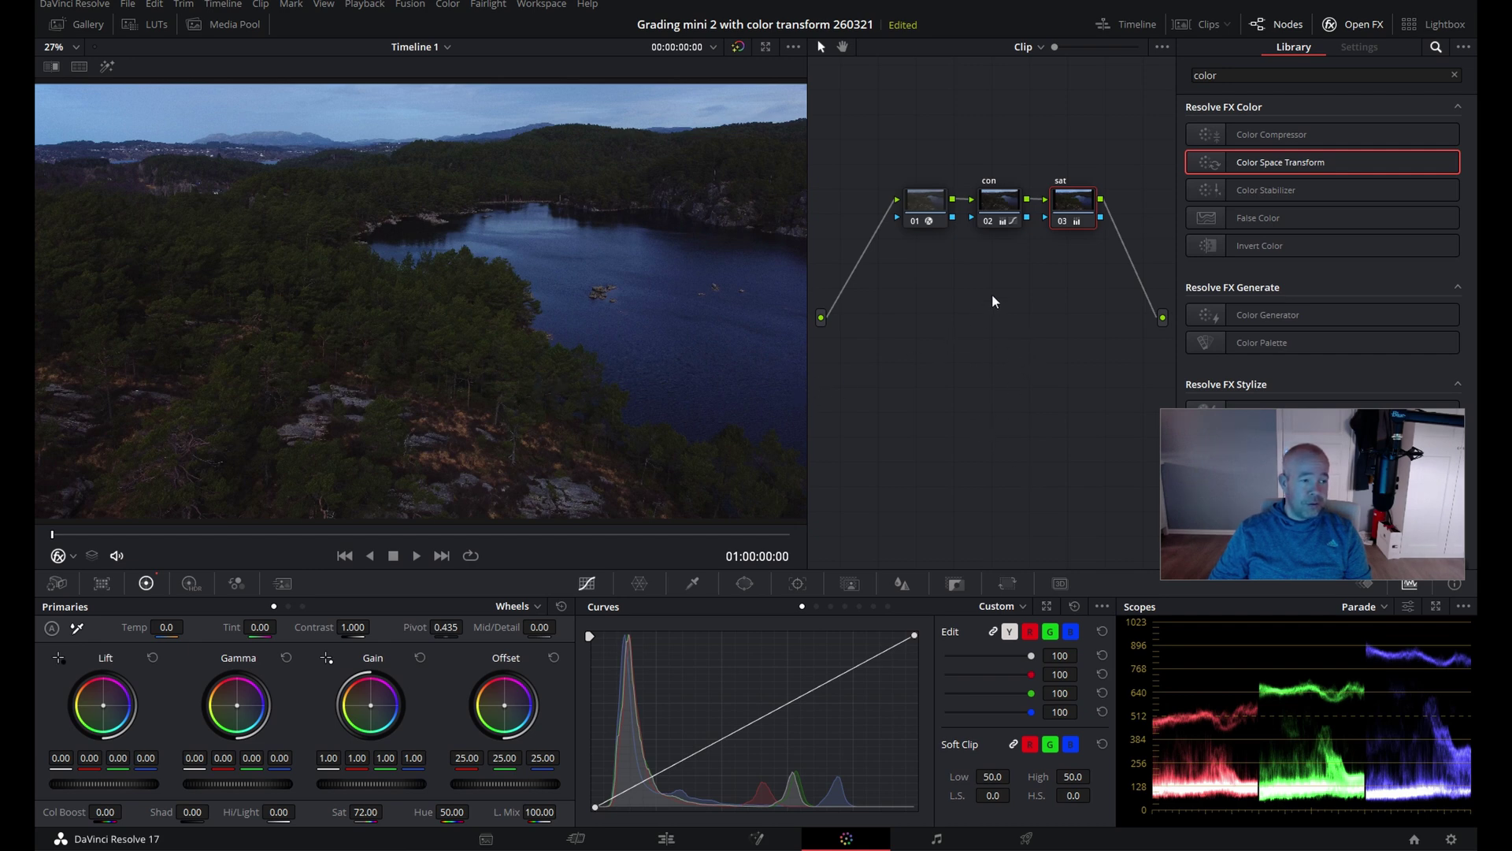
- Compare the image with the "sat" node disabled and enabled
click(1061, 222)
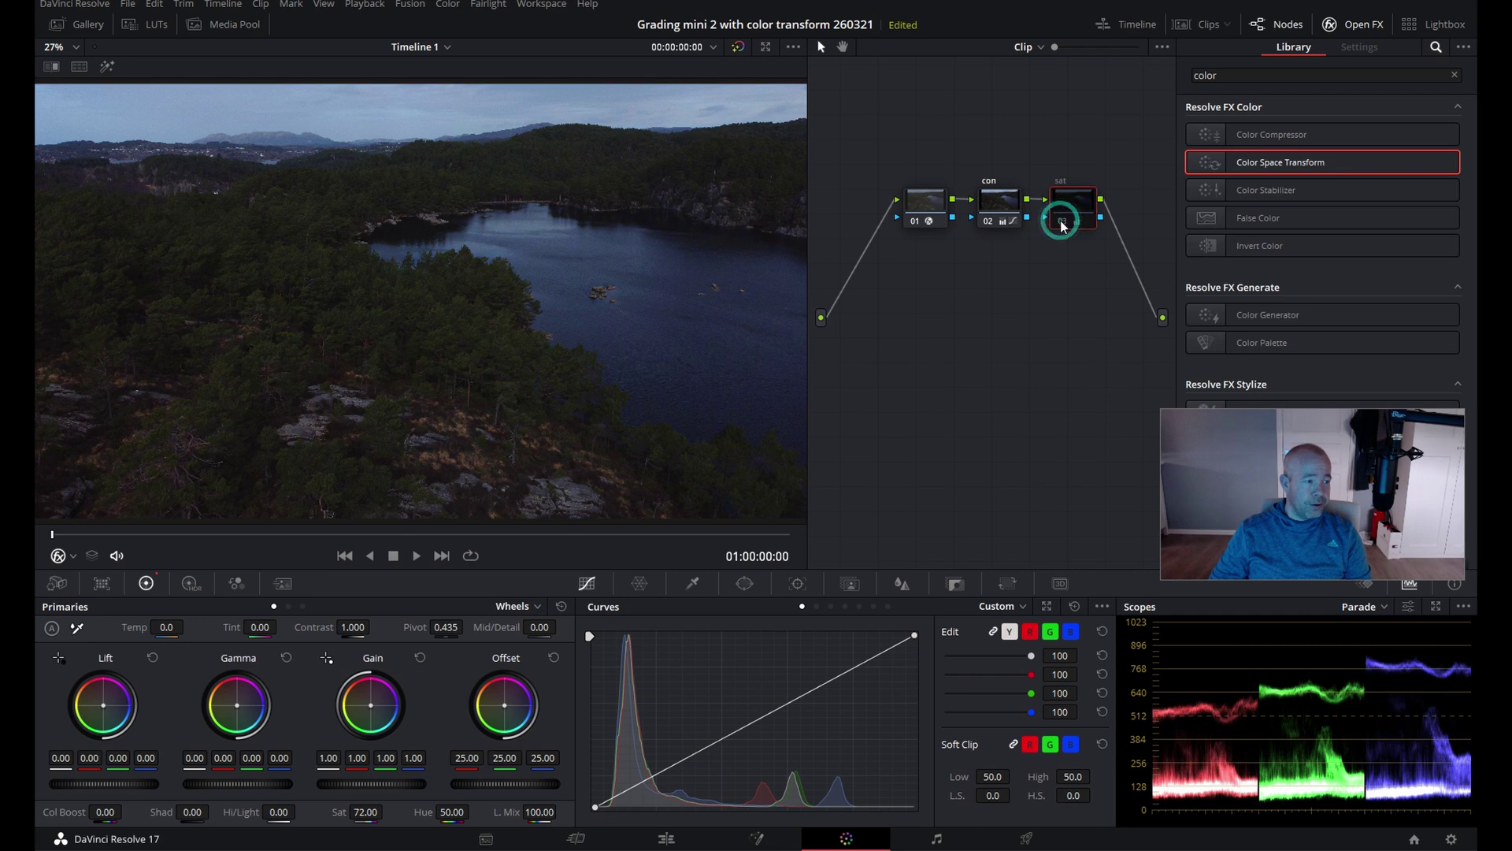
click(1061, 221)
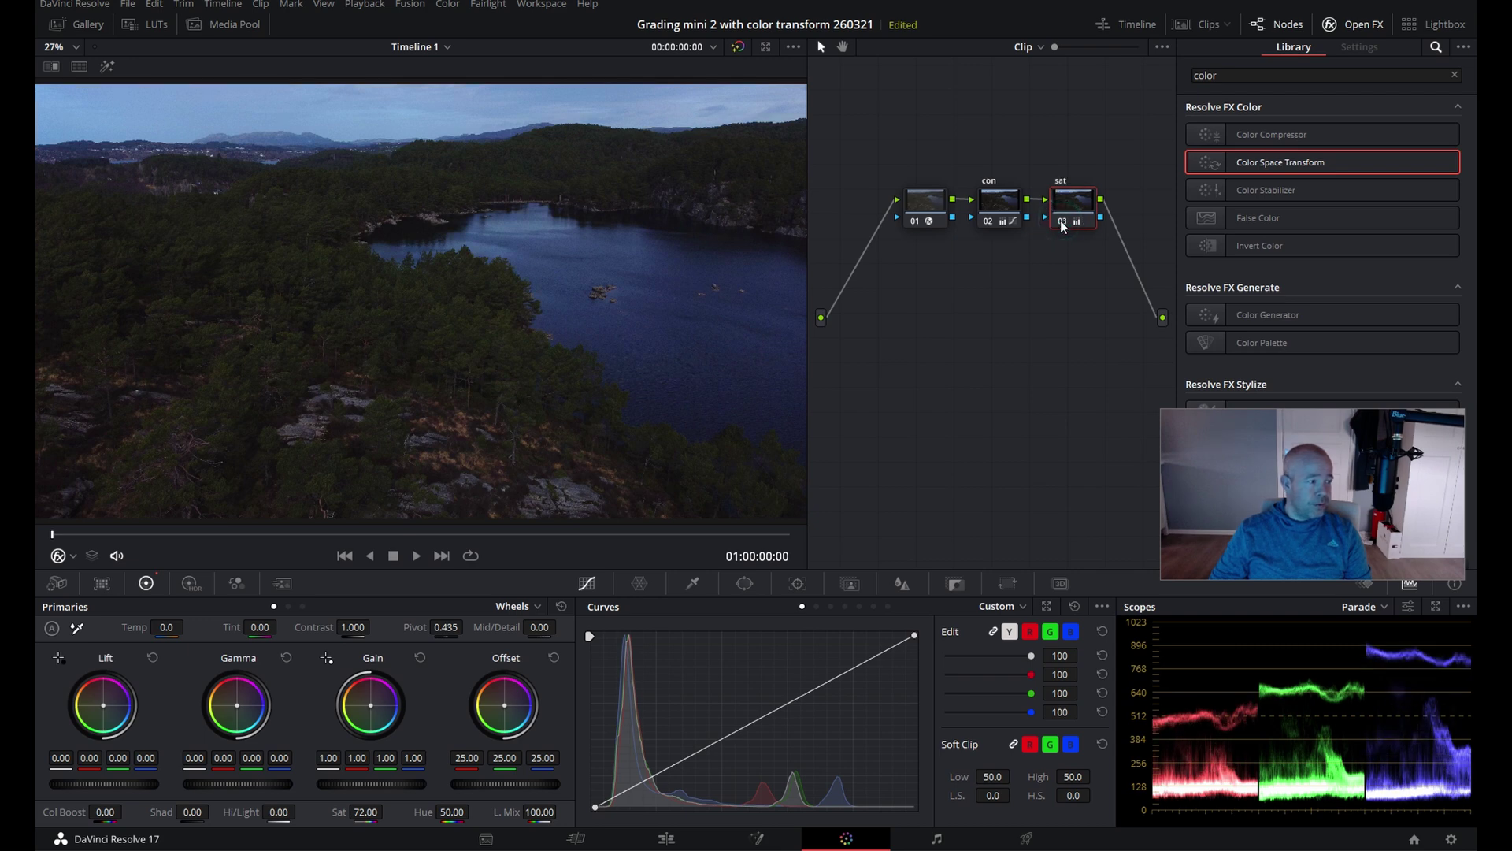
click(1061, 223)
click(1061, 222)
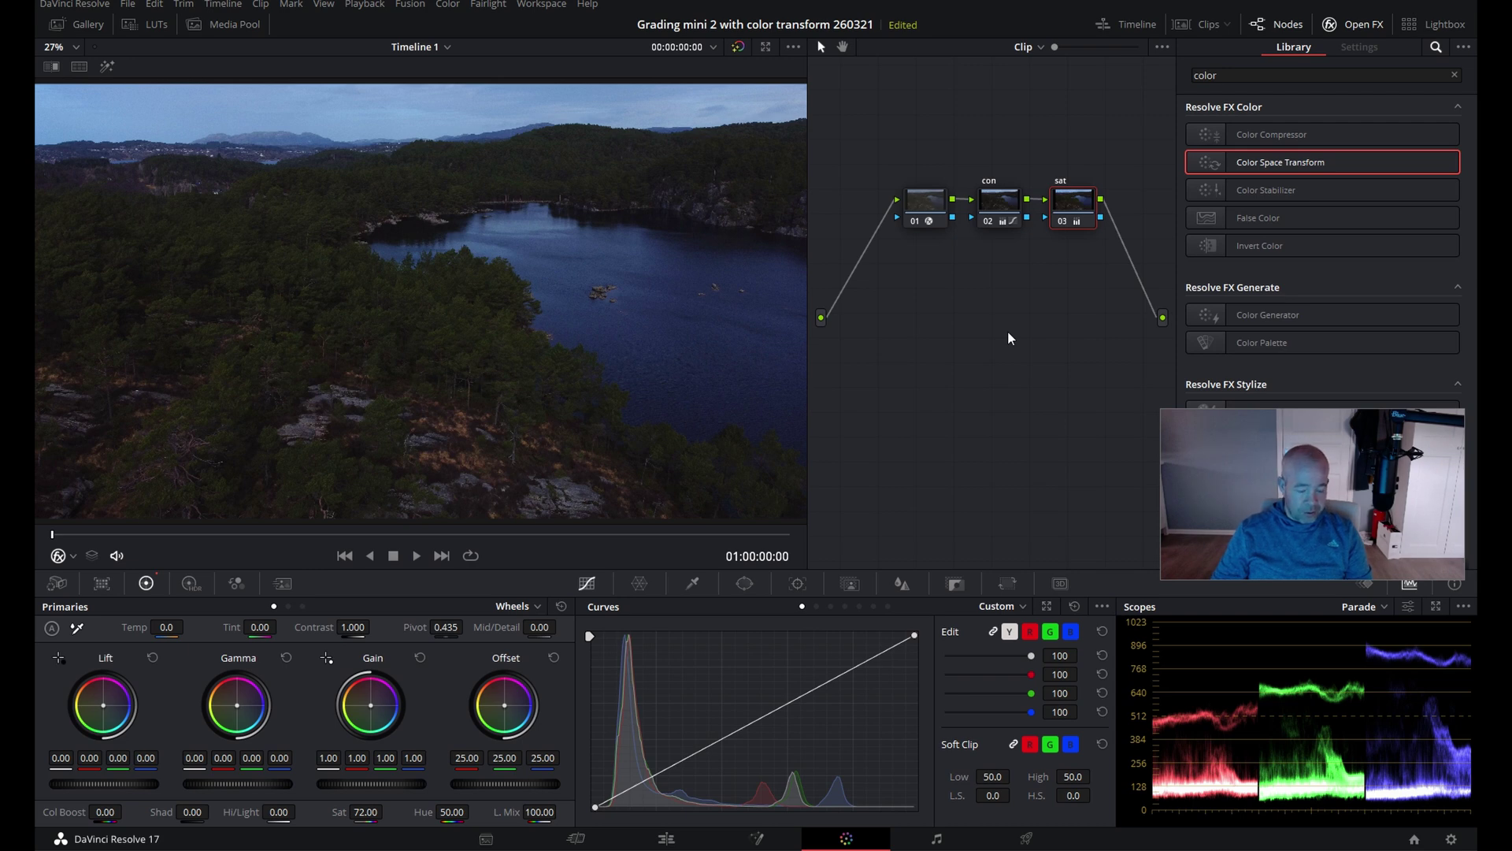
- Add an outside node from node 03 and arrange all four nodes in one row, with the new node last
key(alt+o)
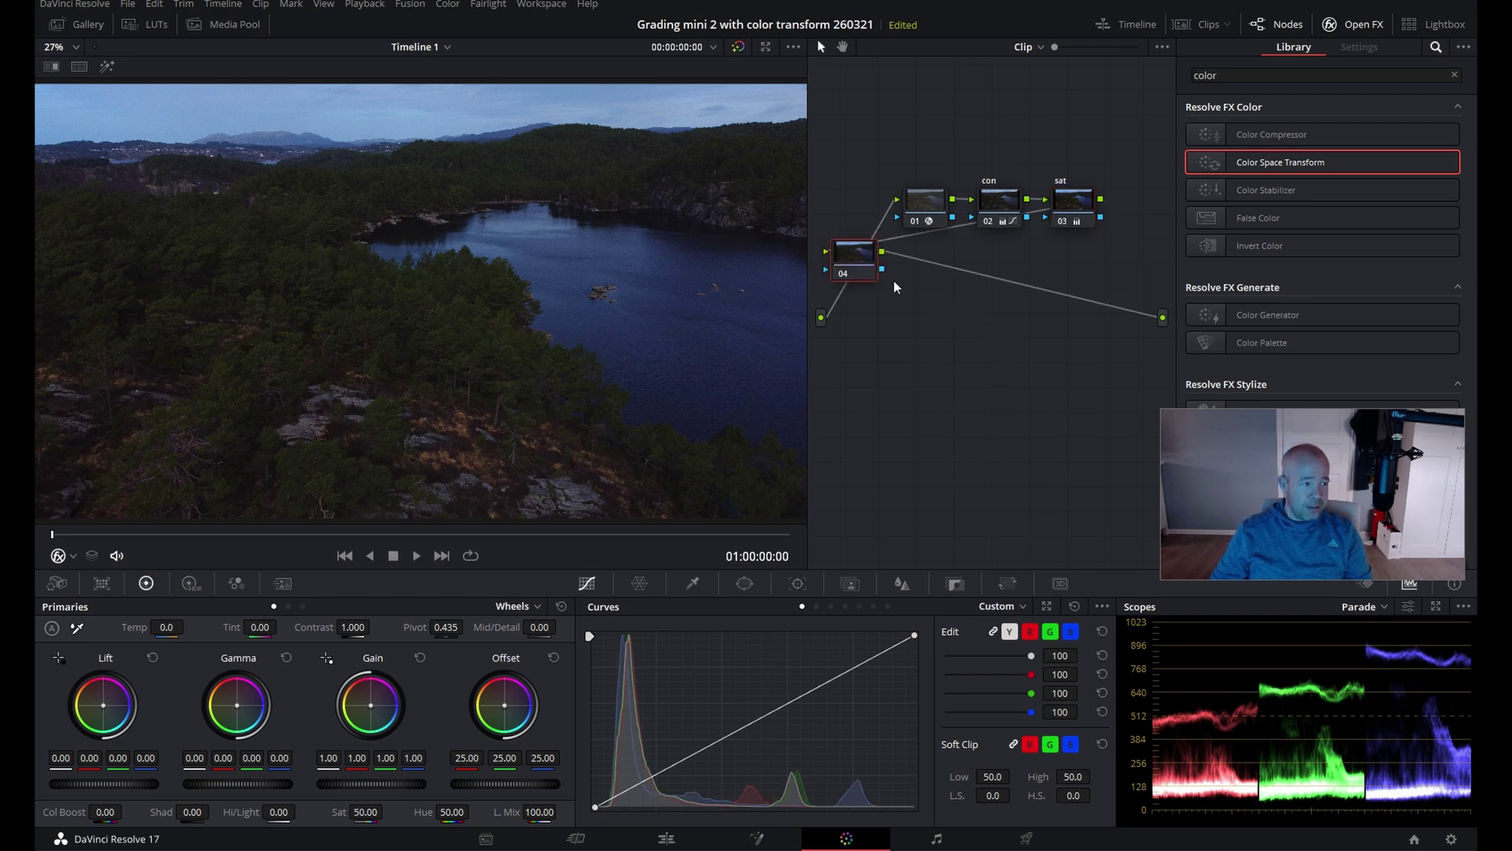
drag(850, 264, 1025, 323)
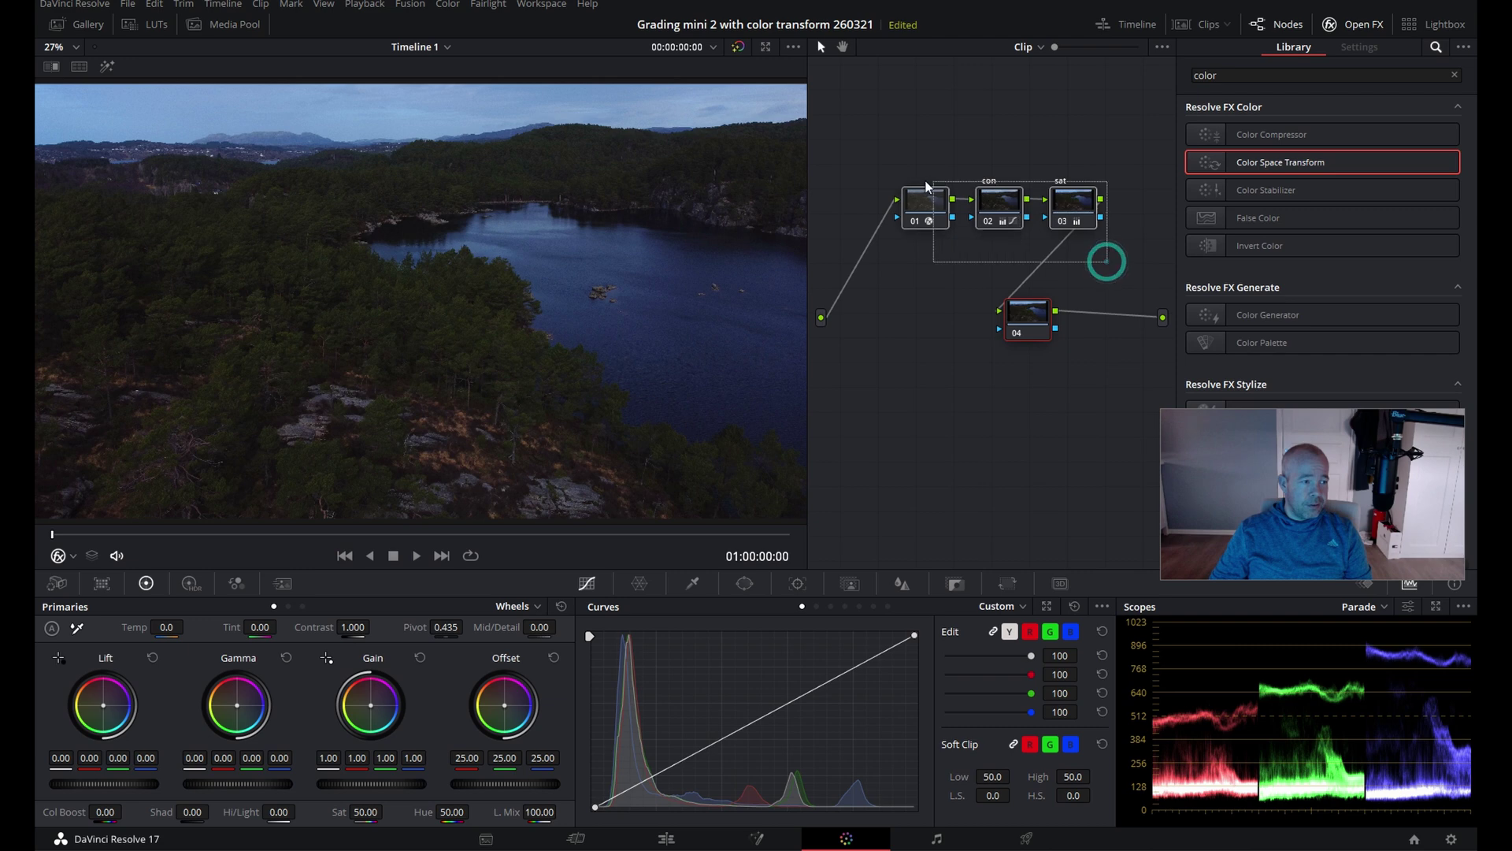
click(935, 212)
drag(1028, 319, 1101, 179)
- Label node 04 "color b"
right_click(1102, 176)
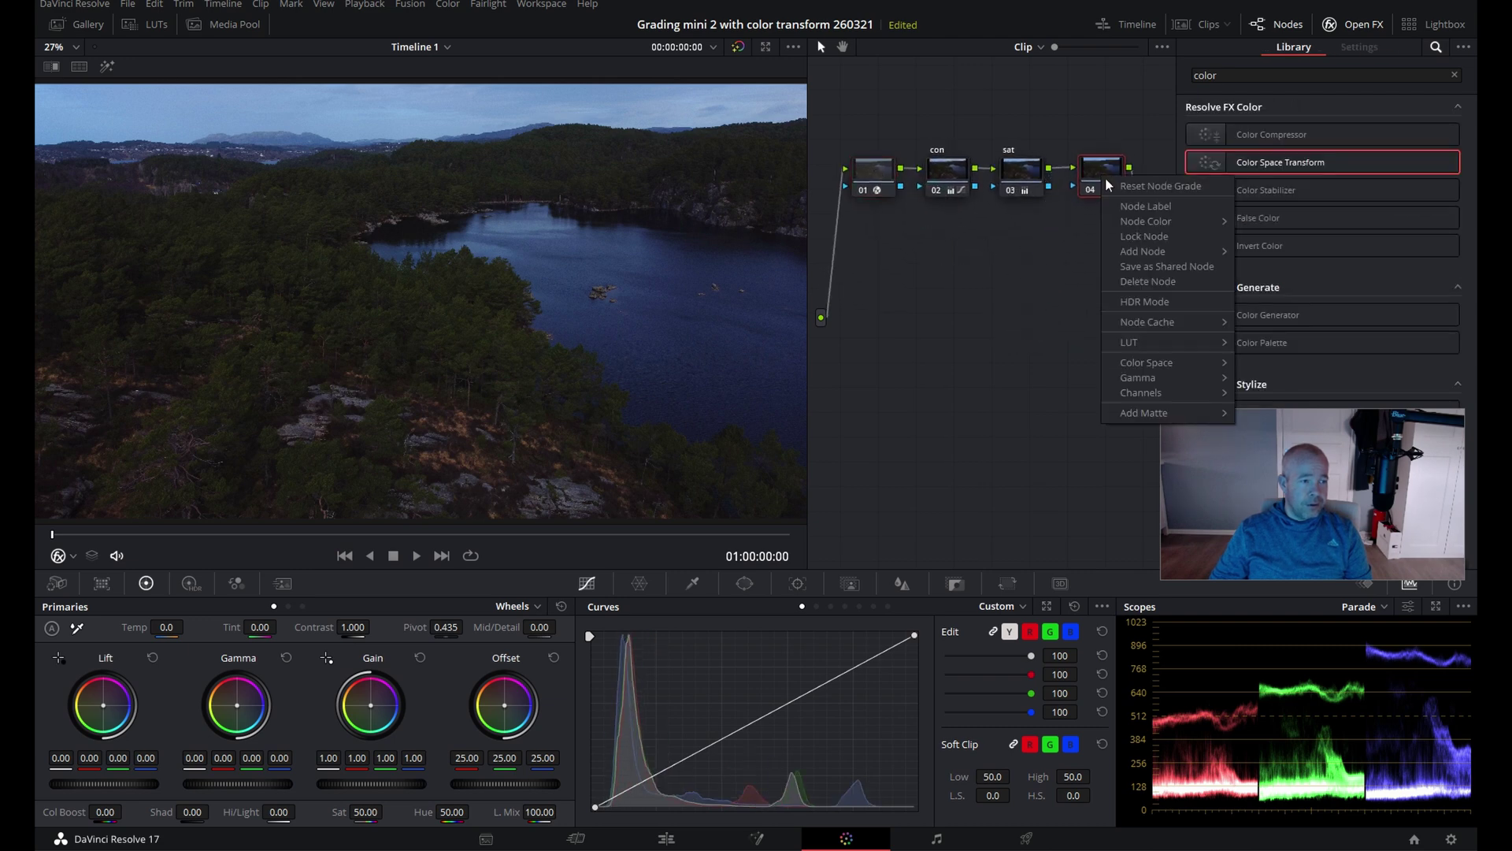
click(1127, 200)
text(color)
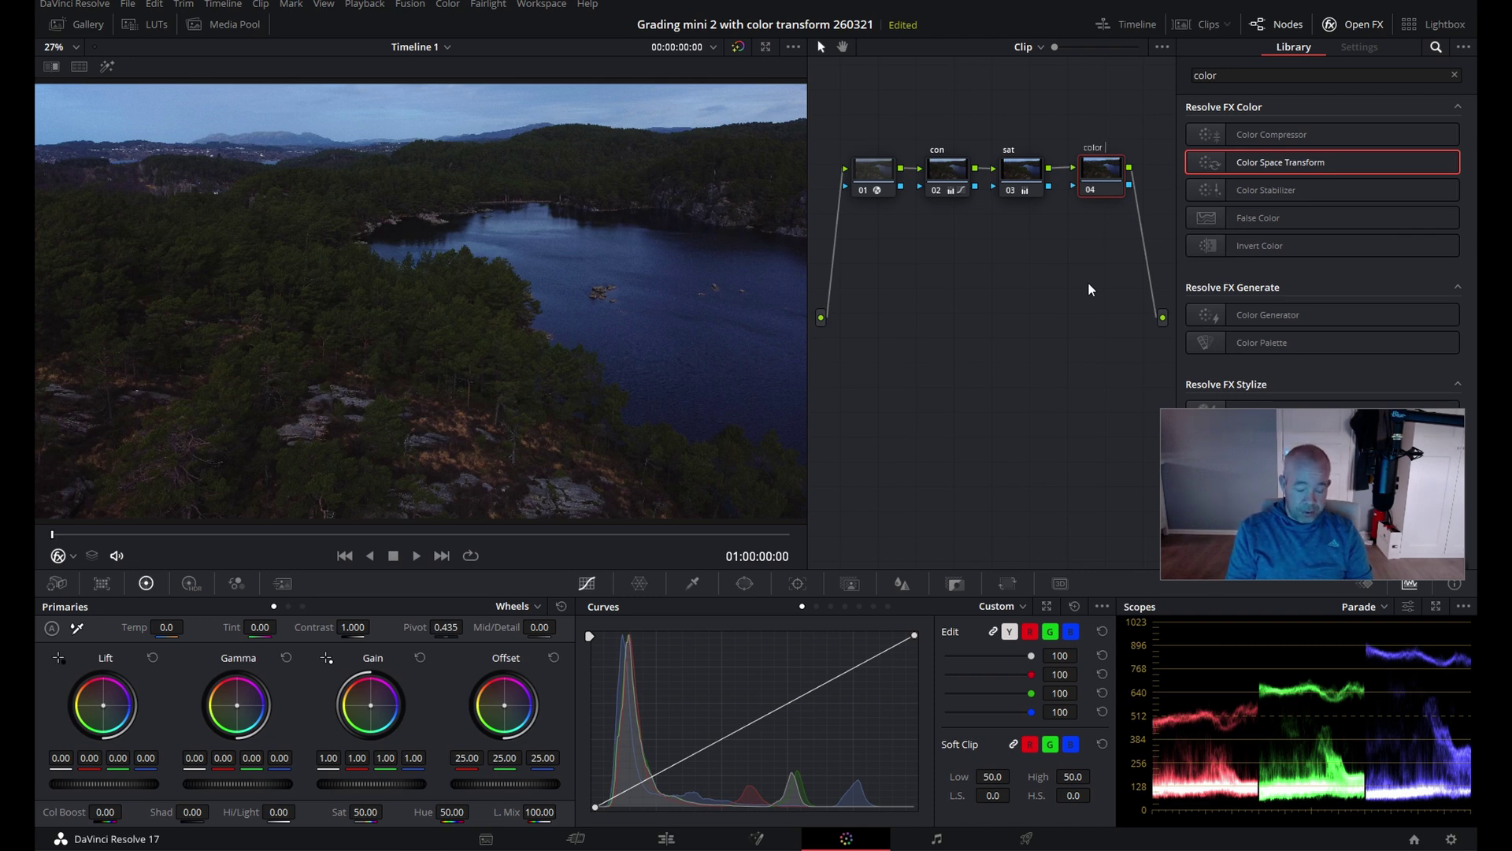
text( b)
key(Return)
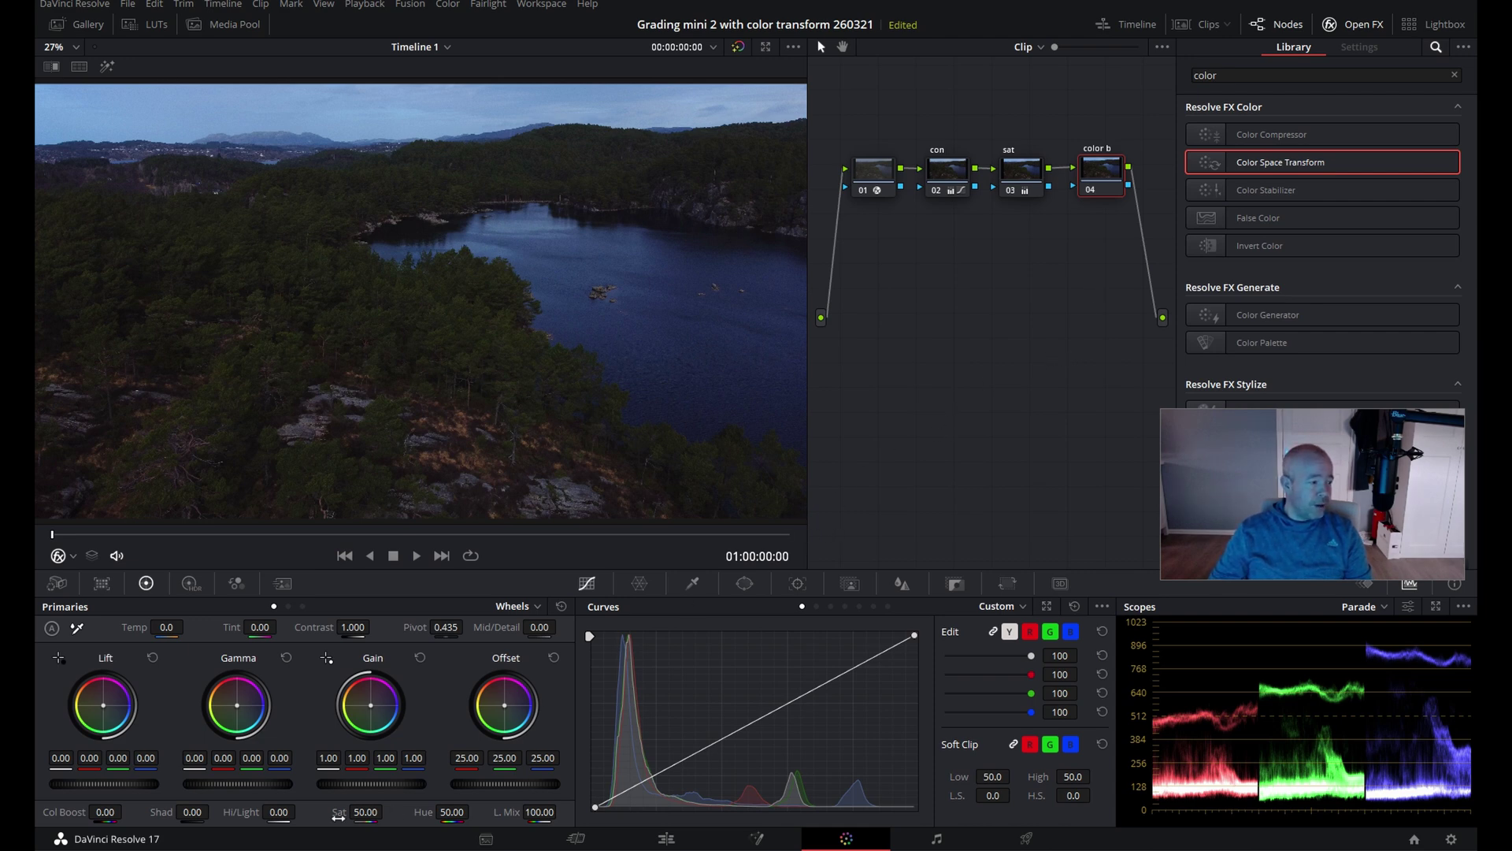
- Set node 04's Hi/Light to 26.50, Shad to -9.00, Temp to -100 and Tint to -9.50, and play back the clip
drag(267, 816, 301, 811)
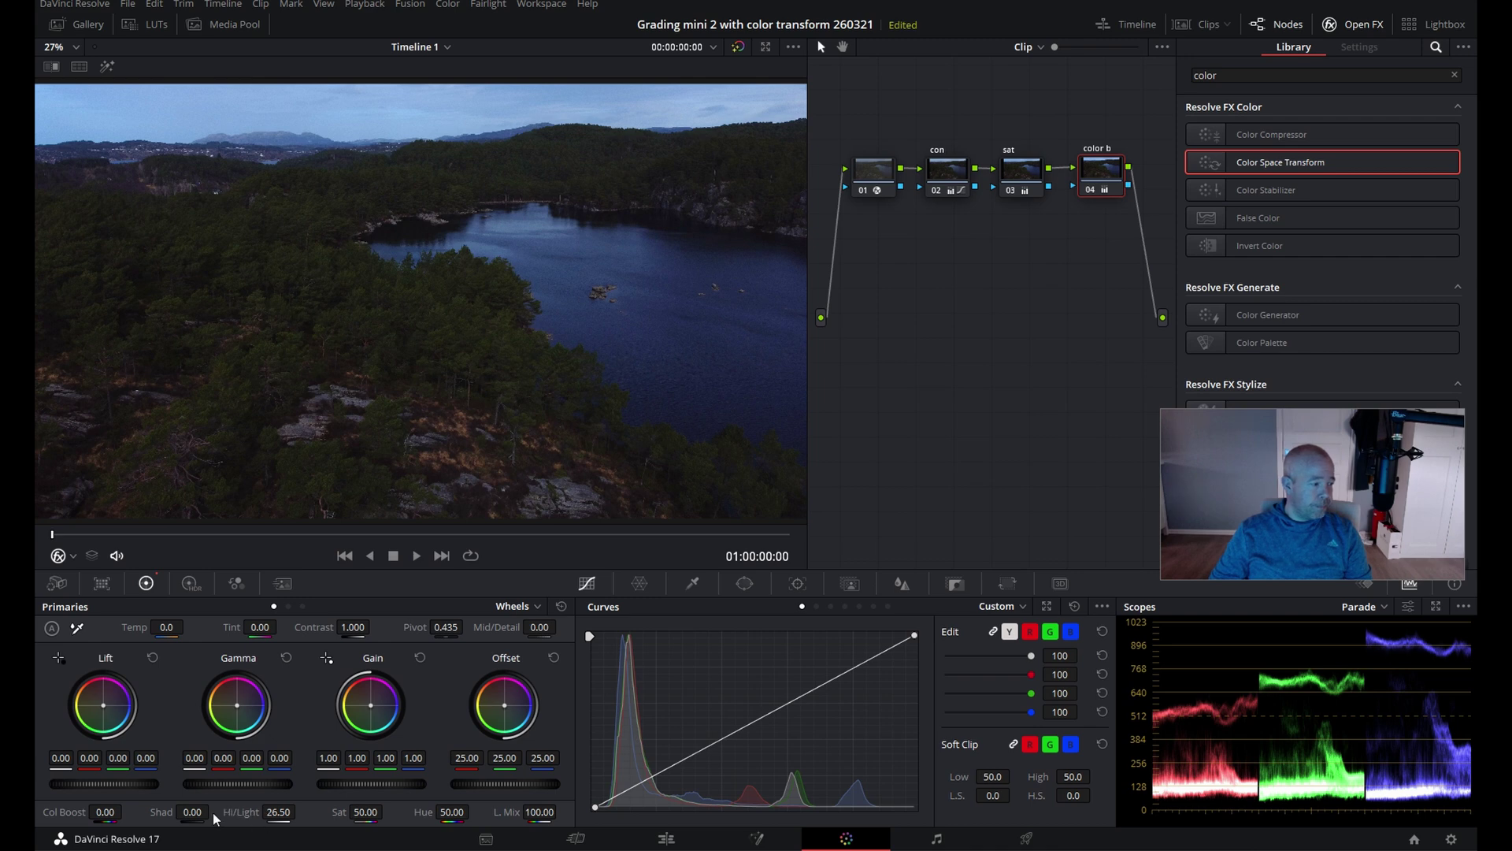
drag(201, 813, 199, 814)
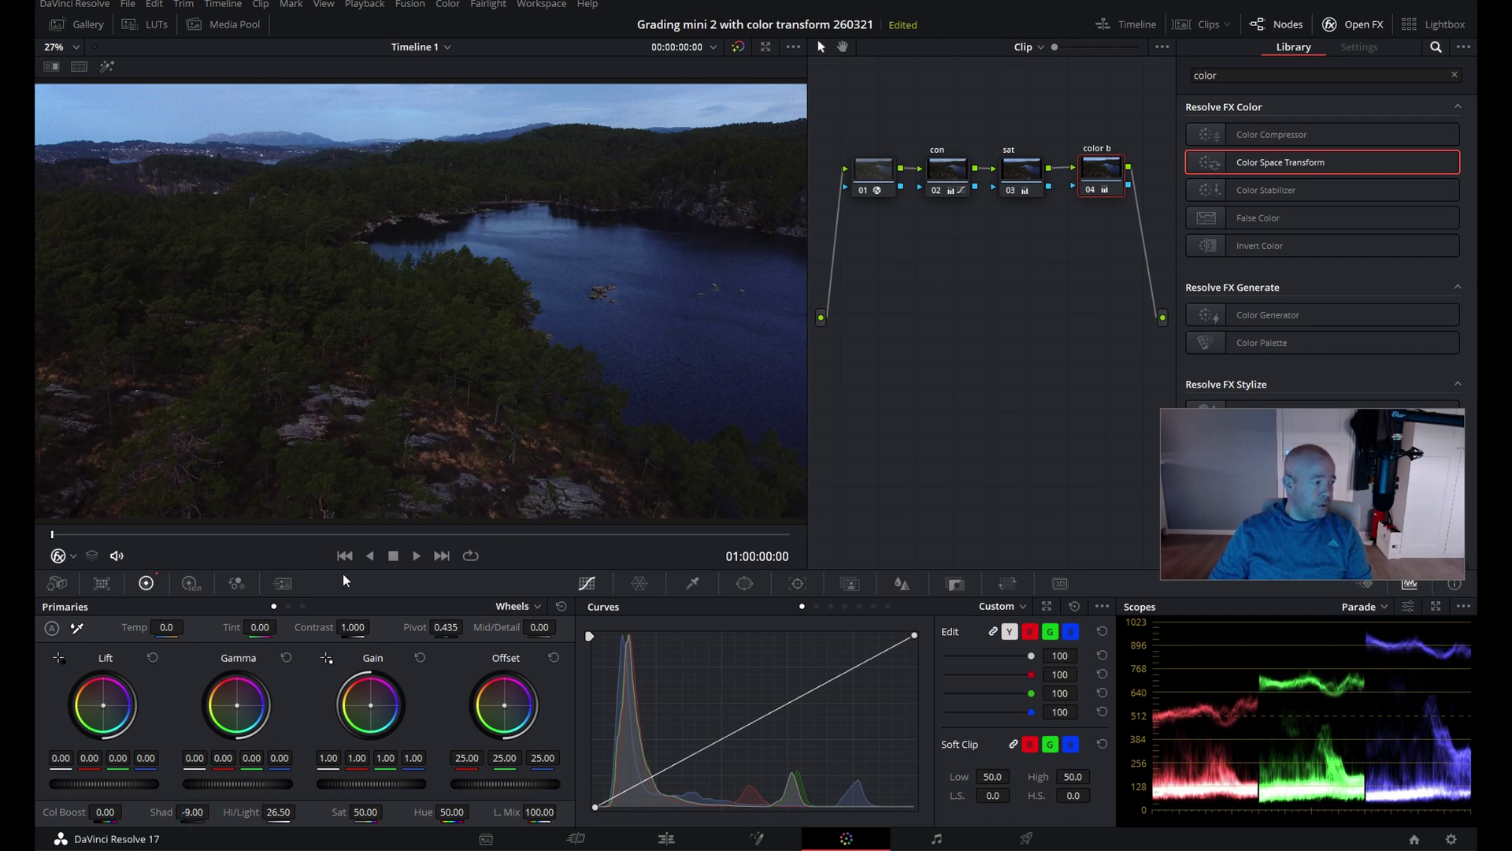
double_click(168, 628)
text(-100)
key(Return)
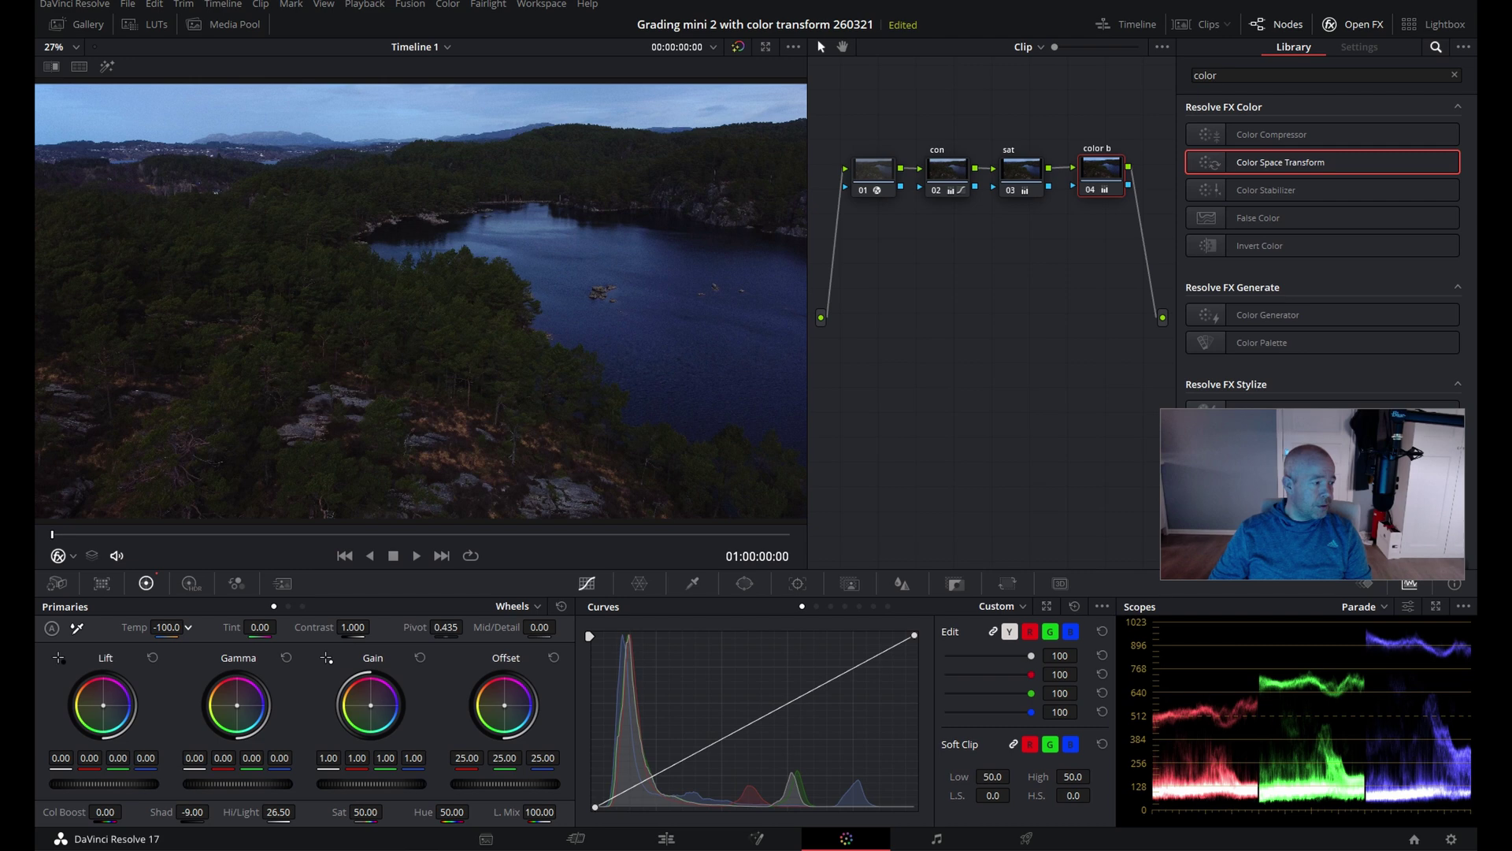
drag(264, 631, 249, 632)
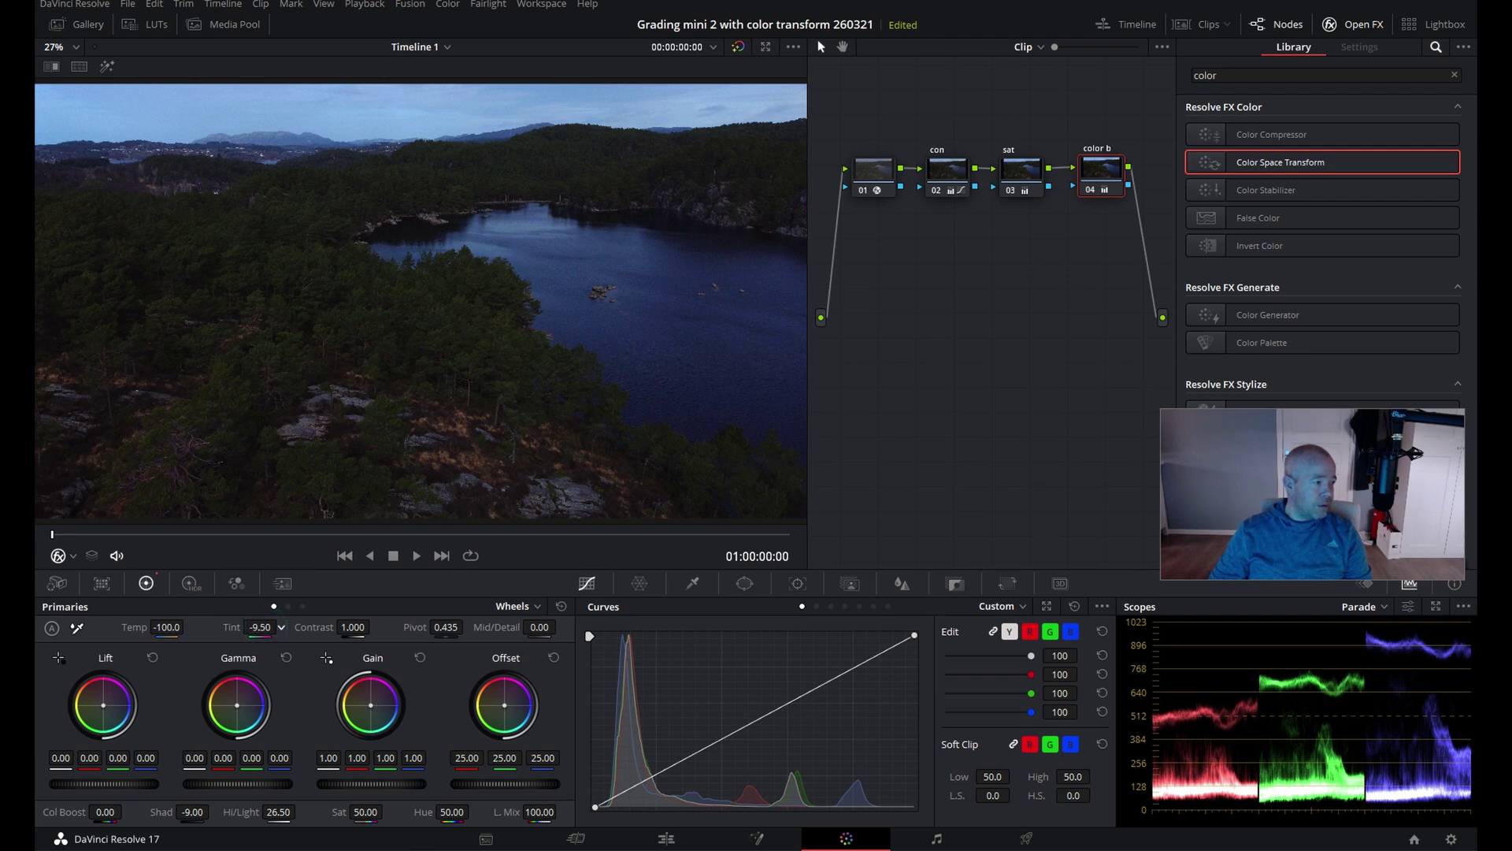
key(space)
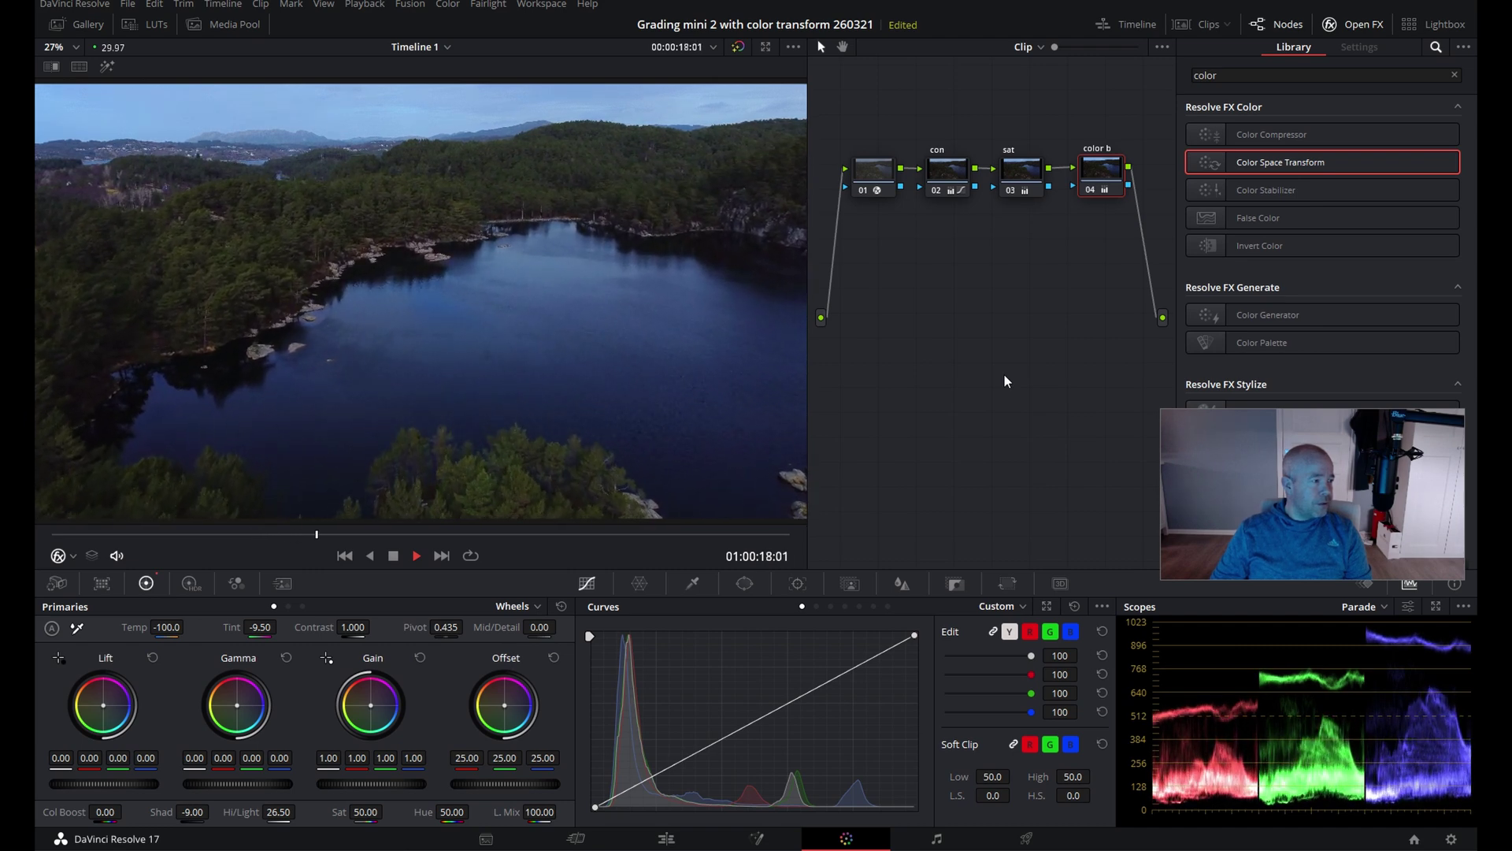
key(space)
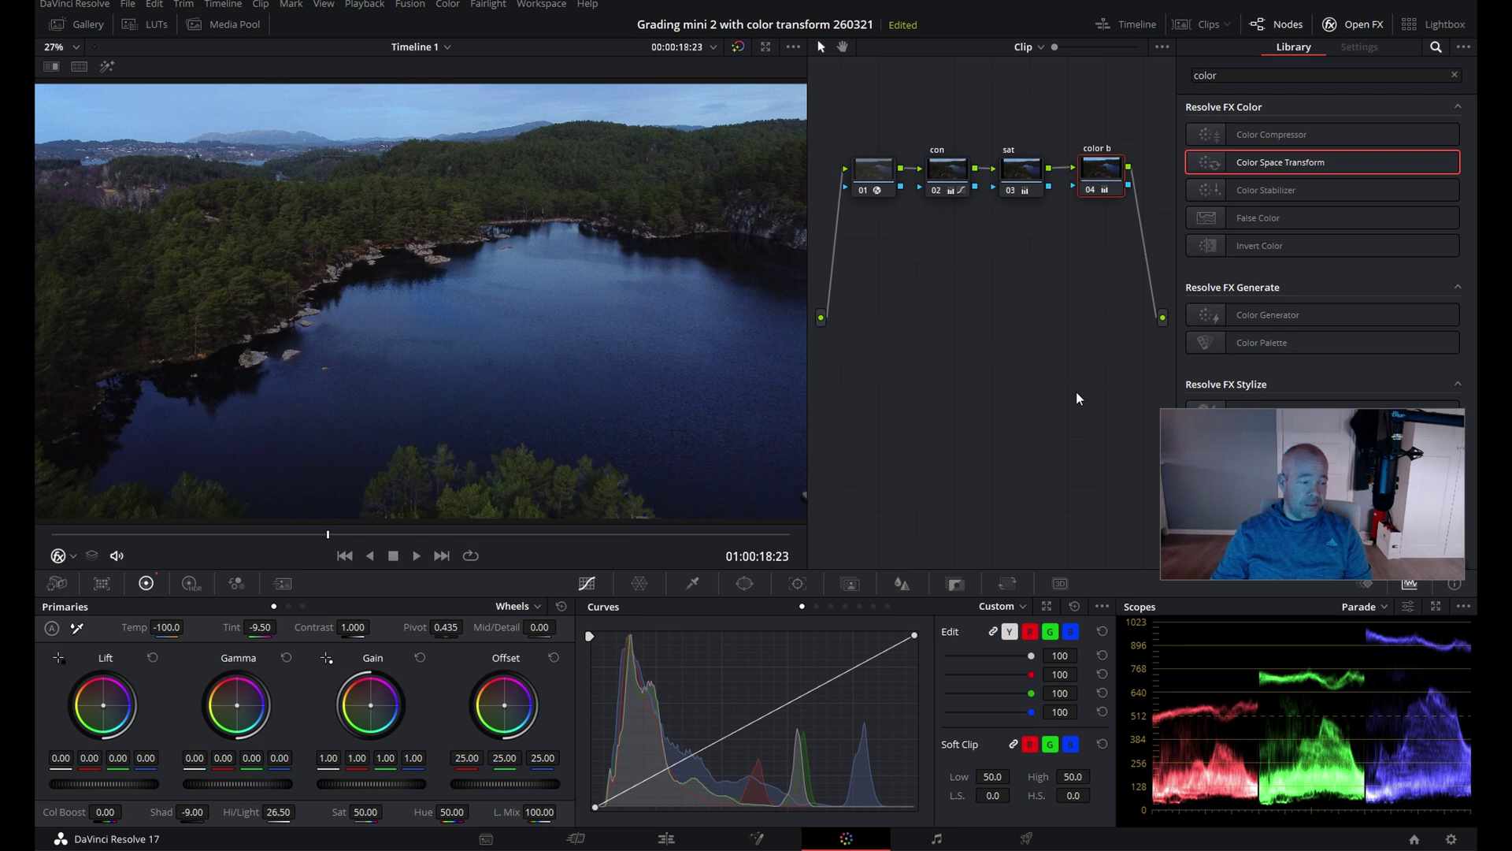
- On the Edit page, move the first DJI_0007.MP4 clip up to V2 and the second one to the start of V1 beneath it
click(665, 838)
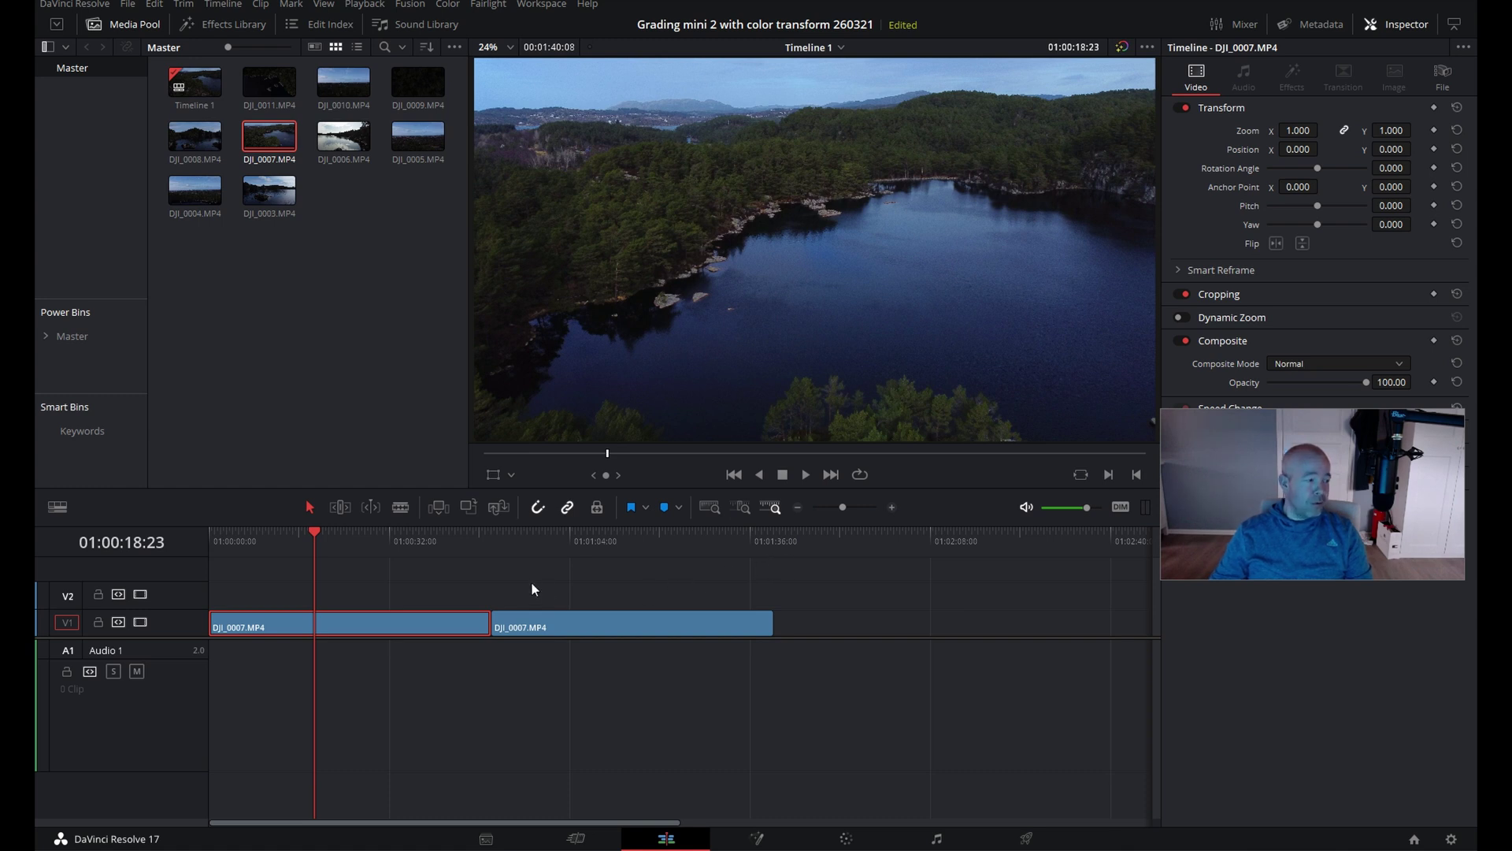
drag(378, 616, 380, 600)
drag(589, 622, 287, 634)
- Compare the graded and ungraded clips at 01:00:11:14 with the V2 video track disabled and enabled
drag(314, 537, 272, 537)
click(299, 592)
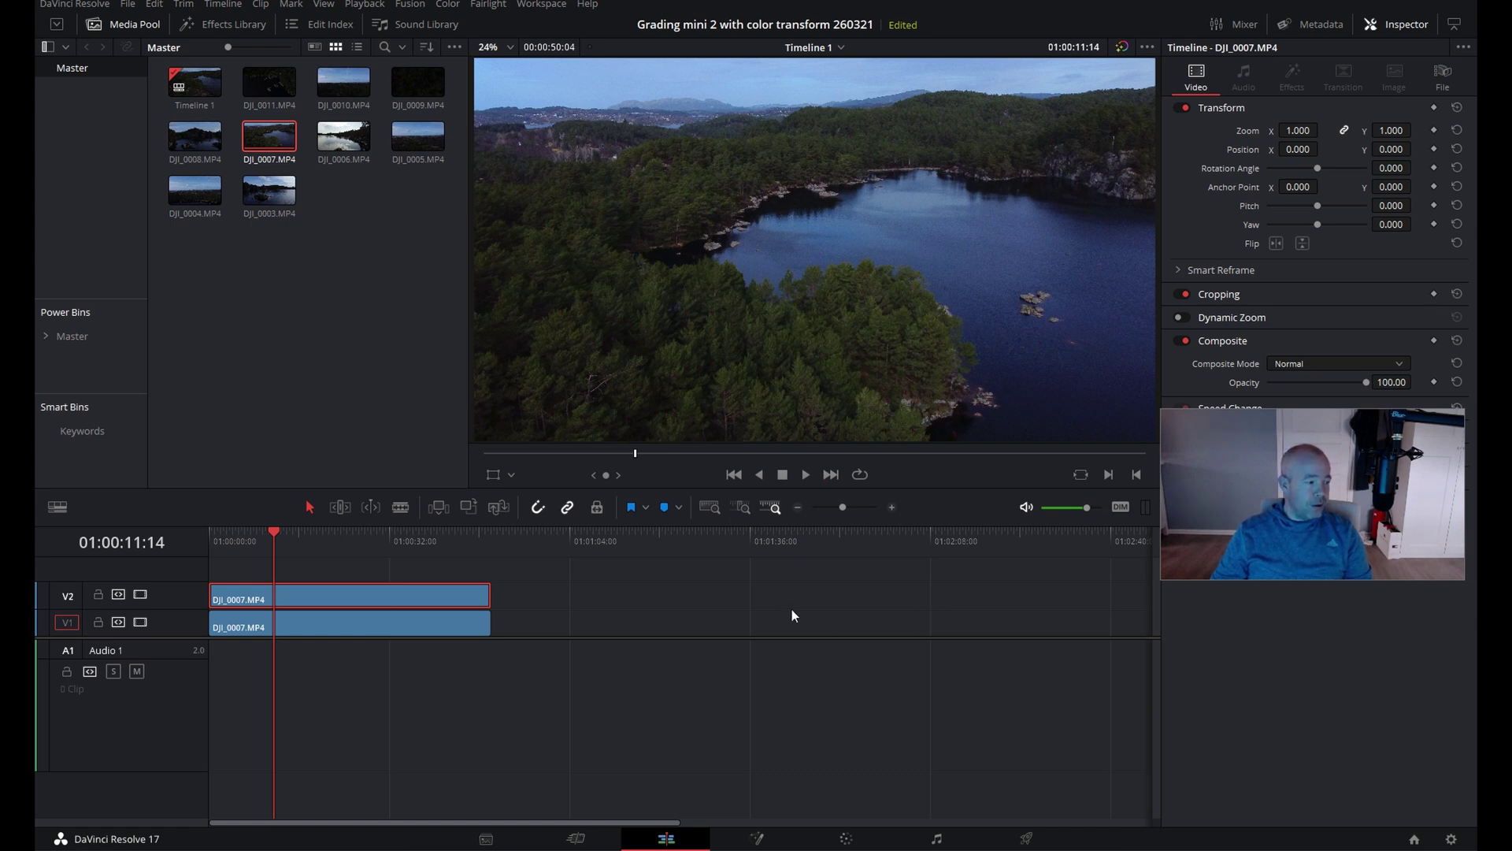
click(139, 596)
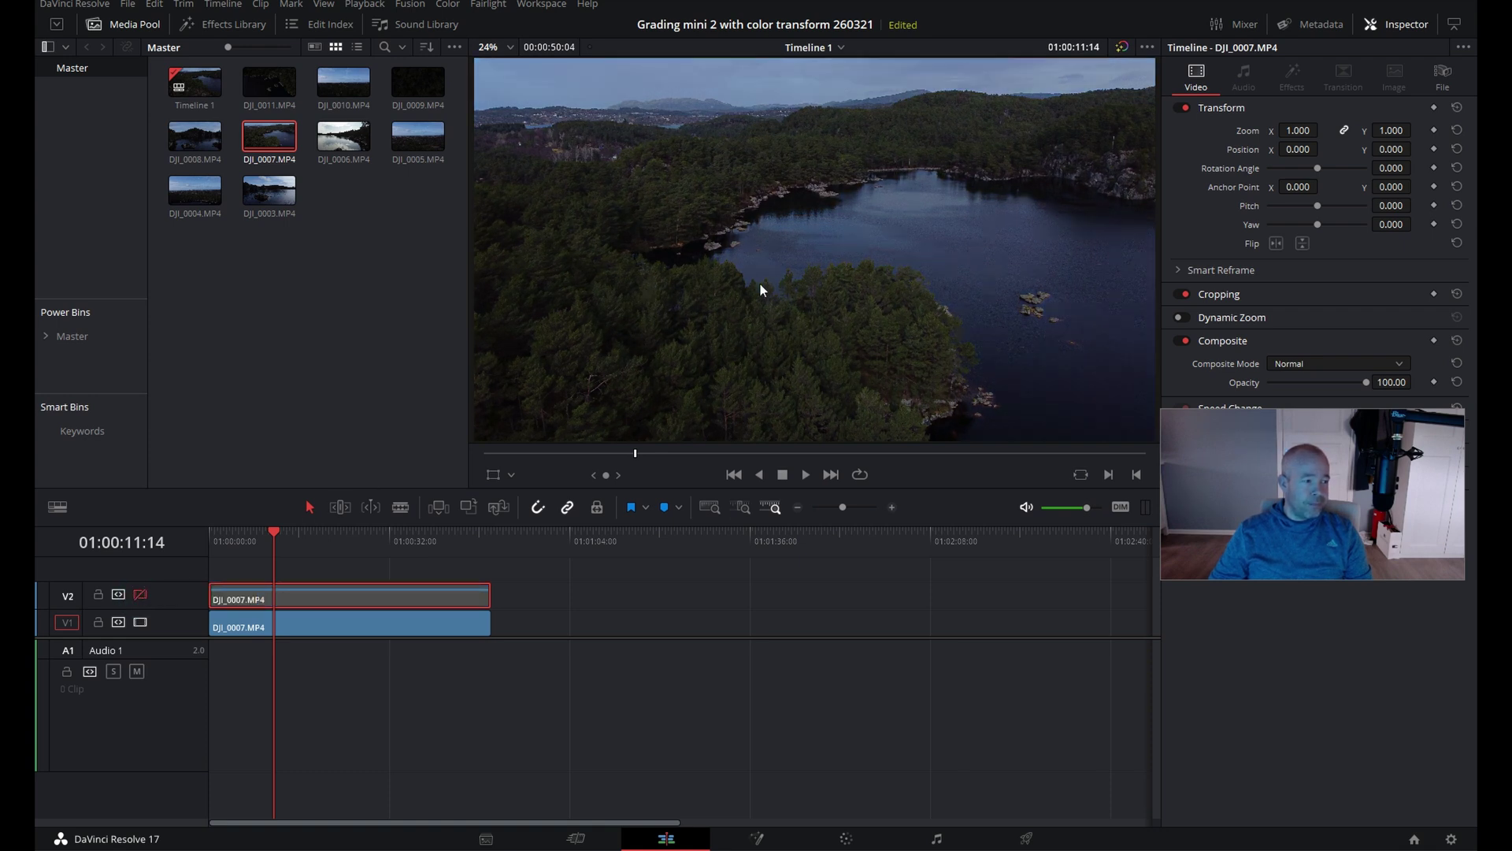
click(140, 594)
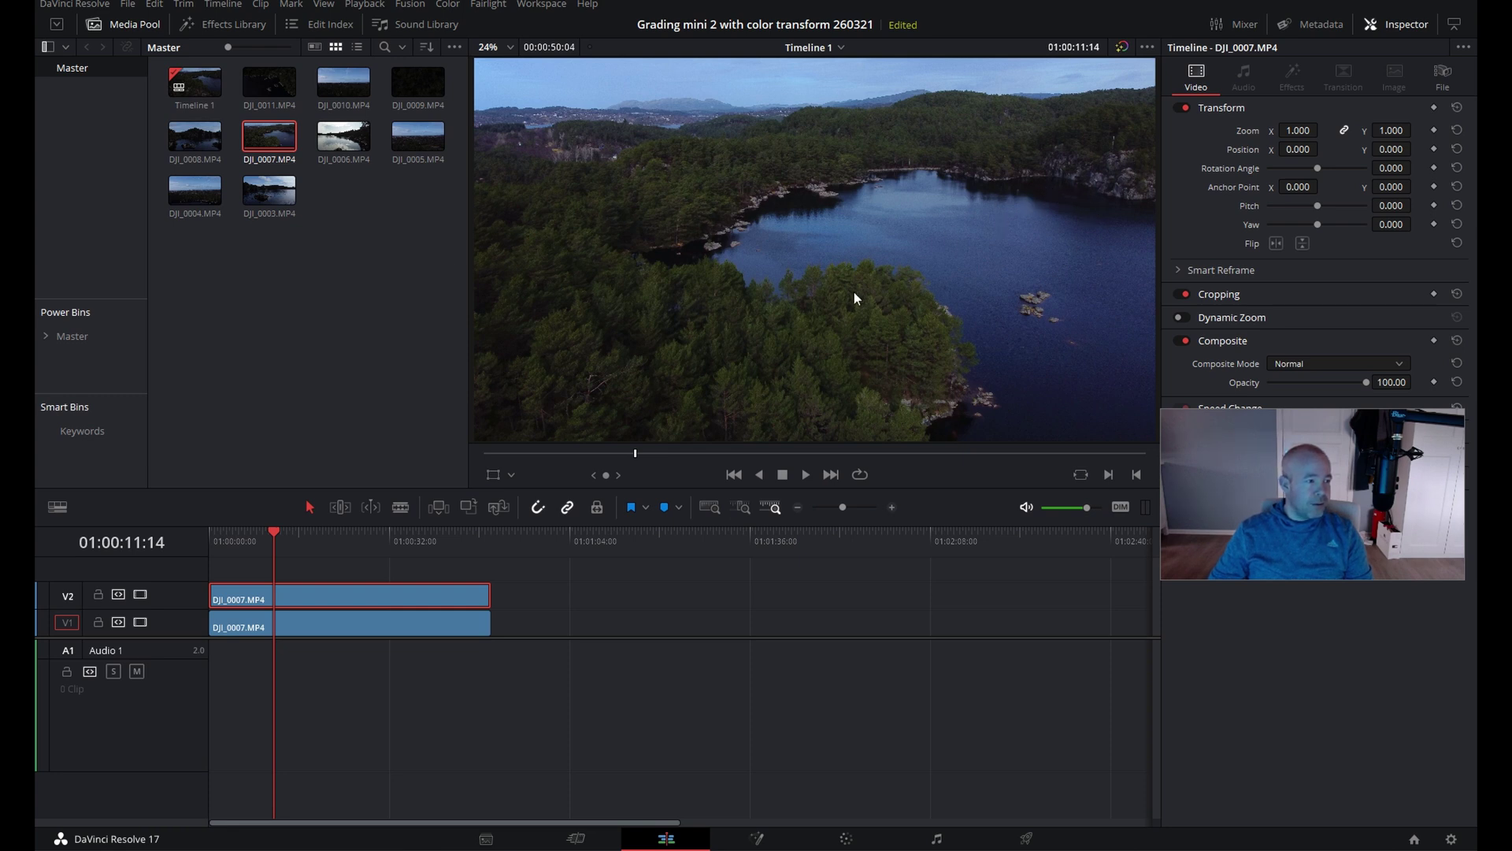
- Set the V2 clip's Zoom to 5.000 and view the frame at 01:00:37:26
drag(274, 536, 422, 539)
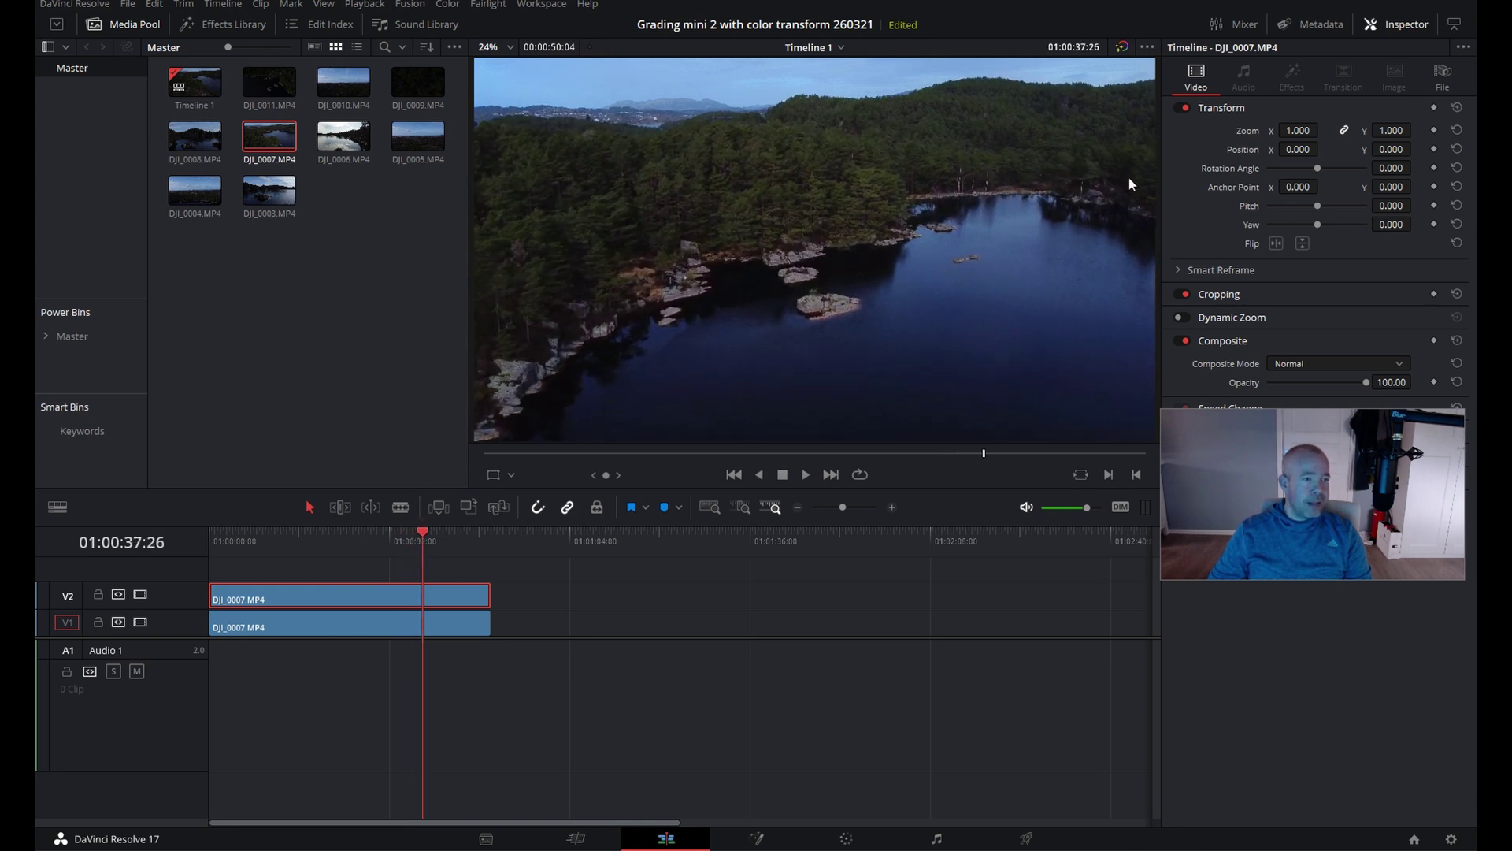
click(1298, 132)
text(5)
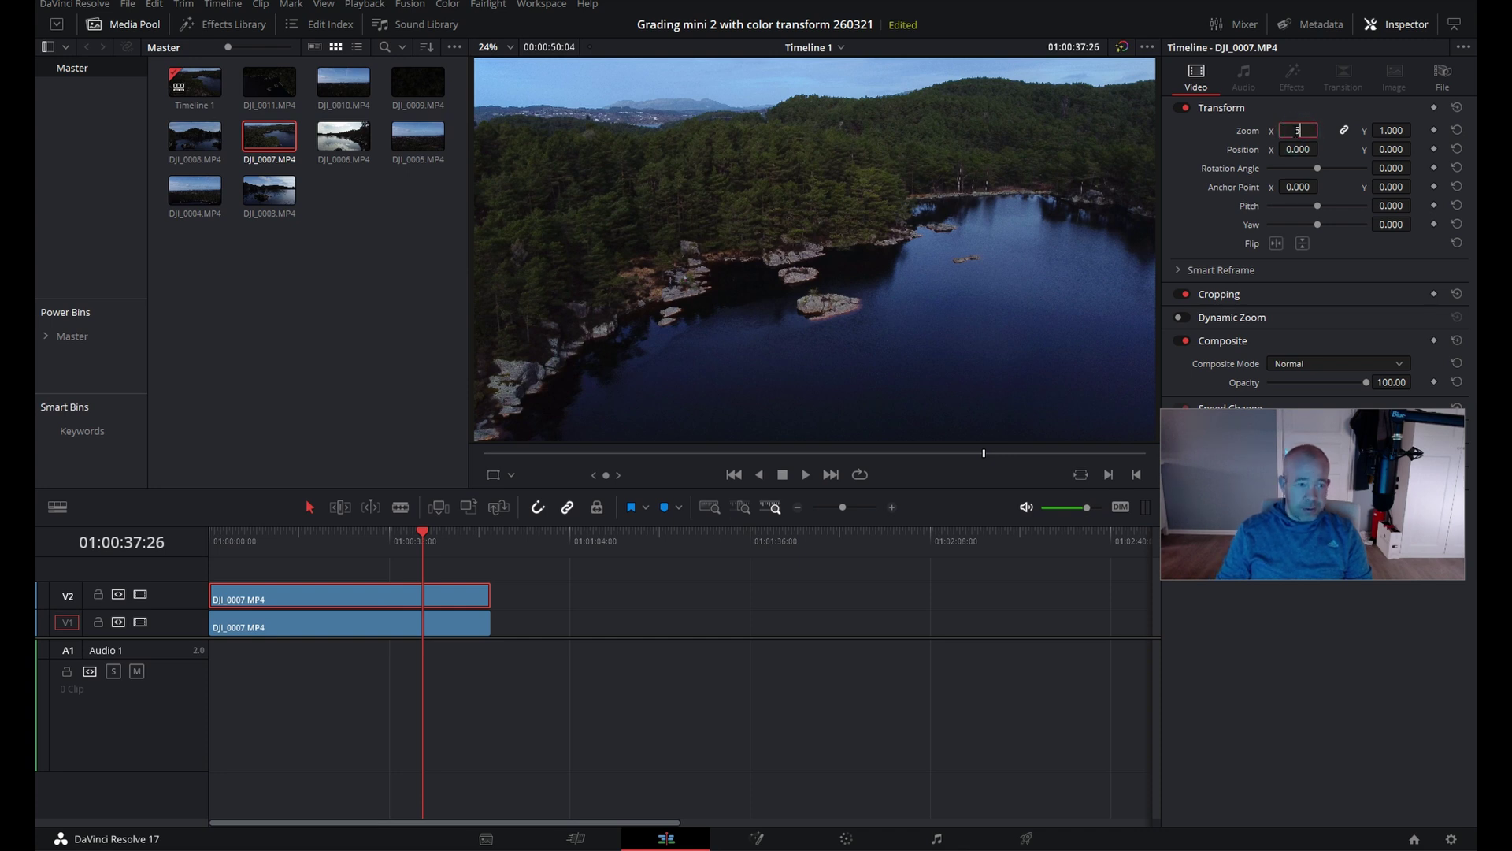
key(Return)
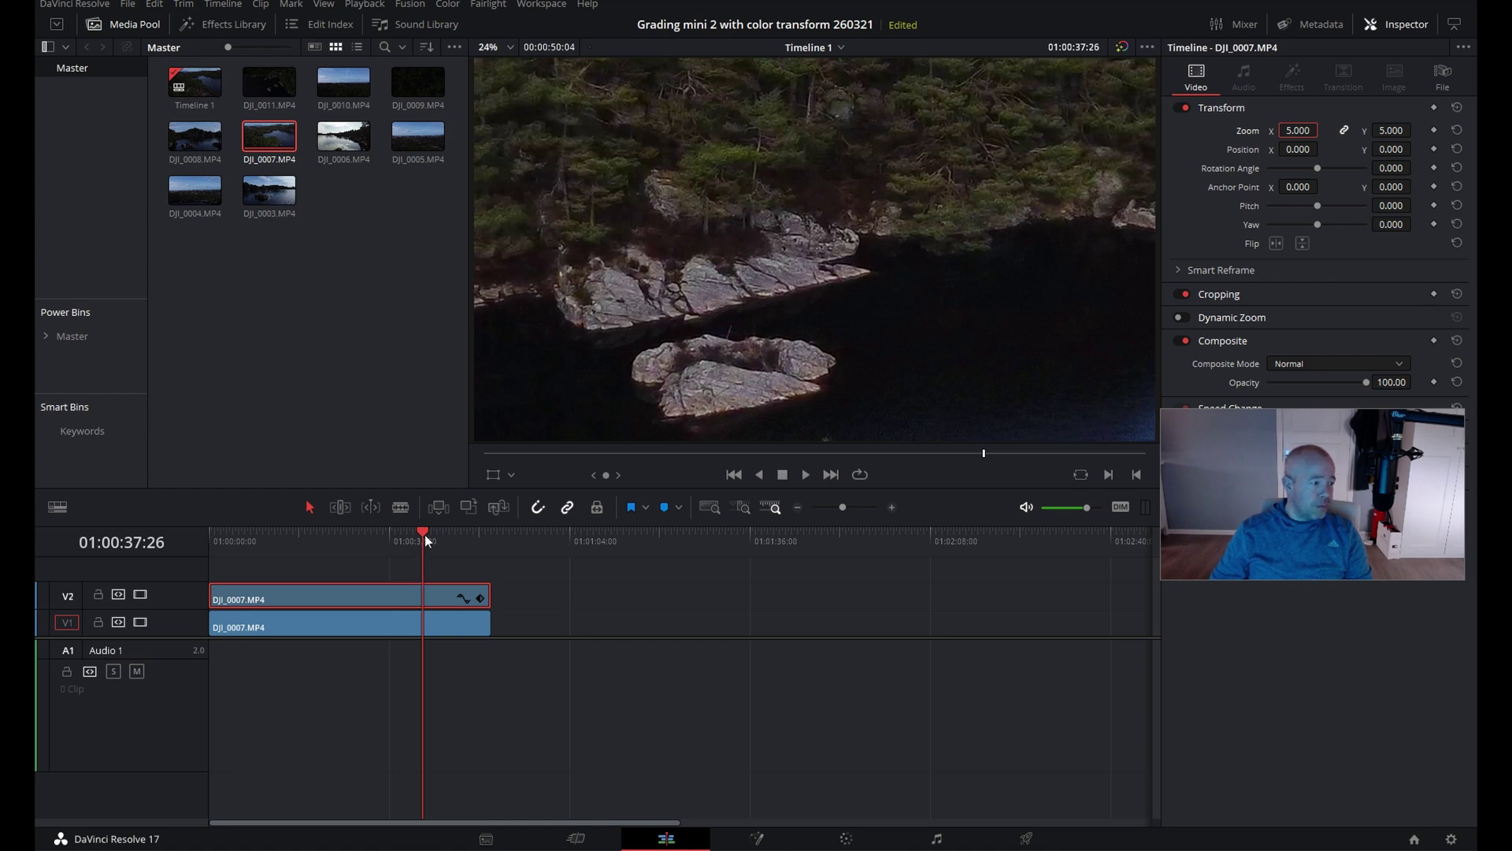
- At 01:00:36:12, disable the V2 video track and set the V1 clip's Zoom to 5.000
mouse_move(424, 534)
mouse_down()
mouse_move(400, 535)
mouse_move(414, 536)
mouse_up()
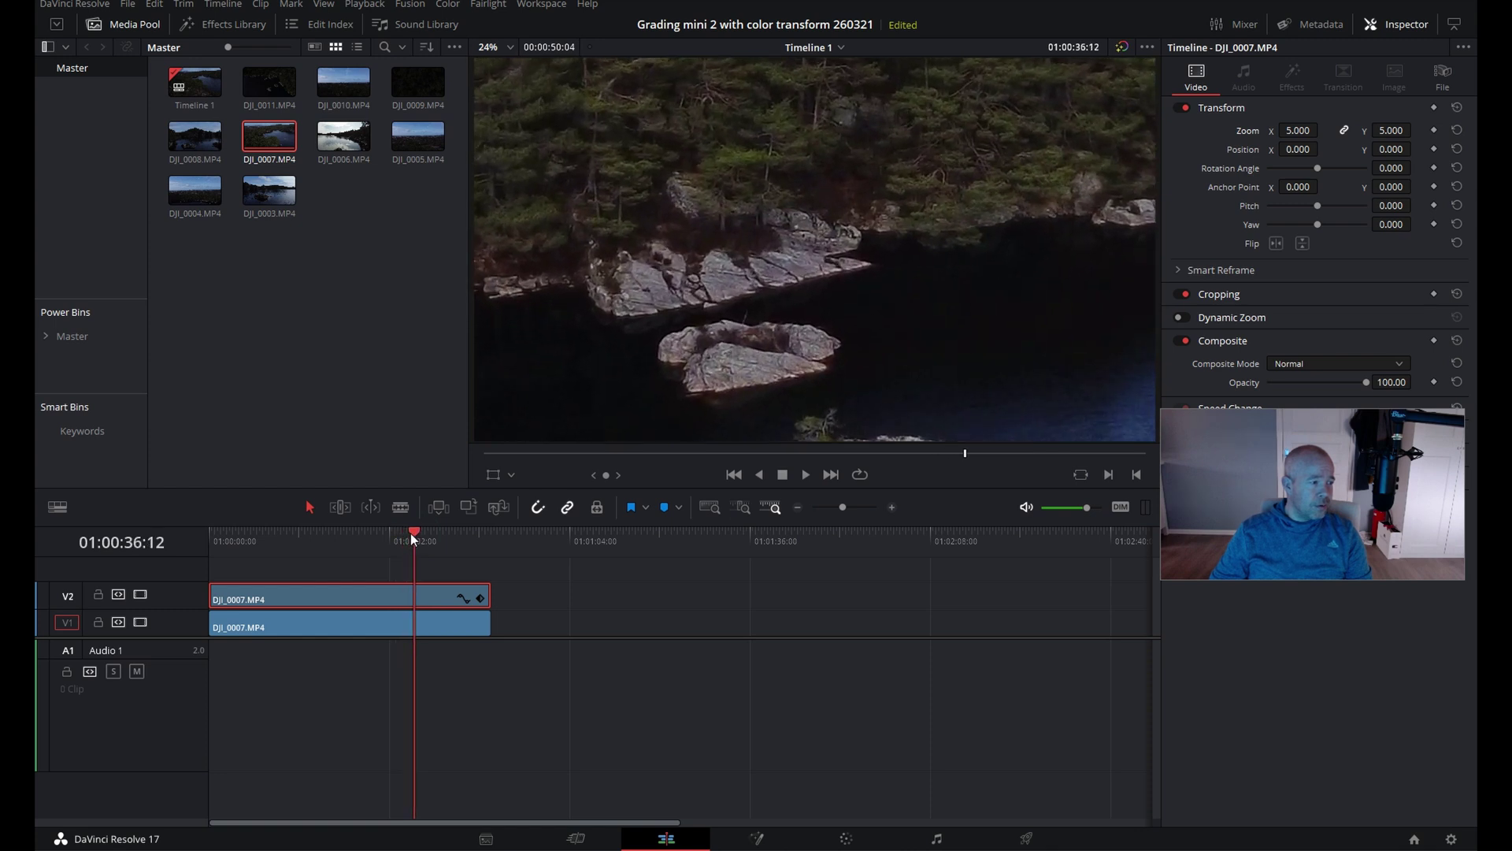
click(139, 594)
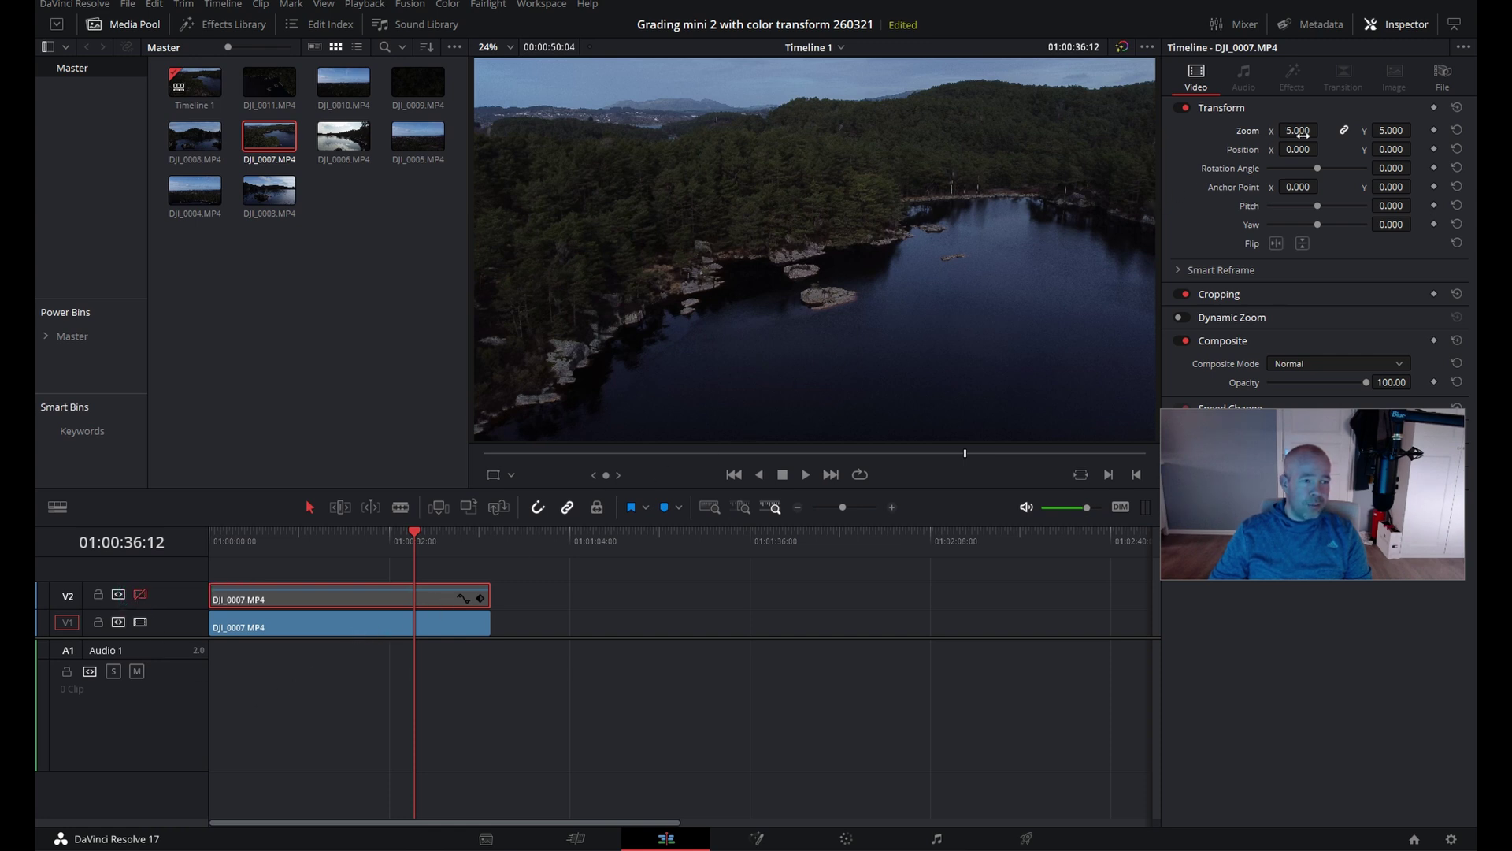
click(444, 626)
click(1298, 132)
text(5)
key(Return)
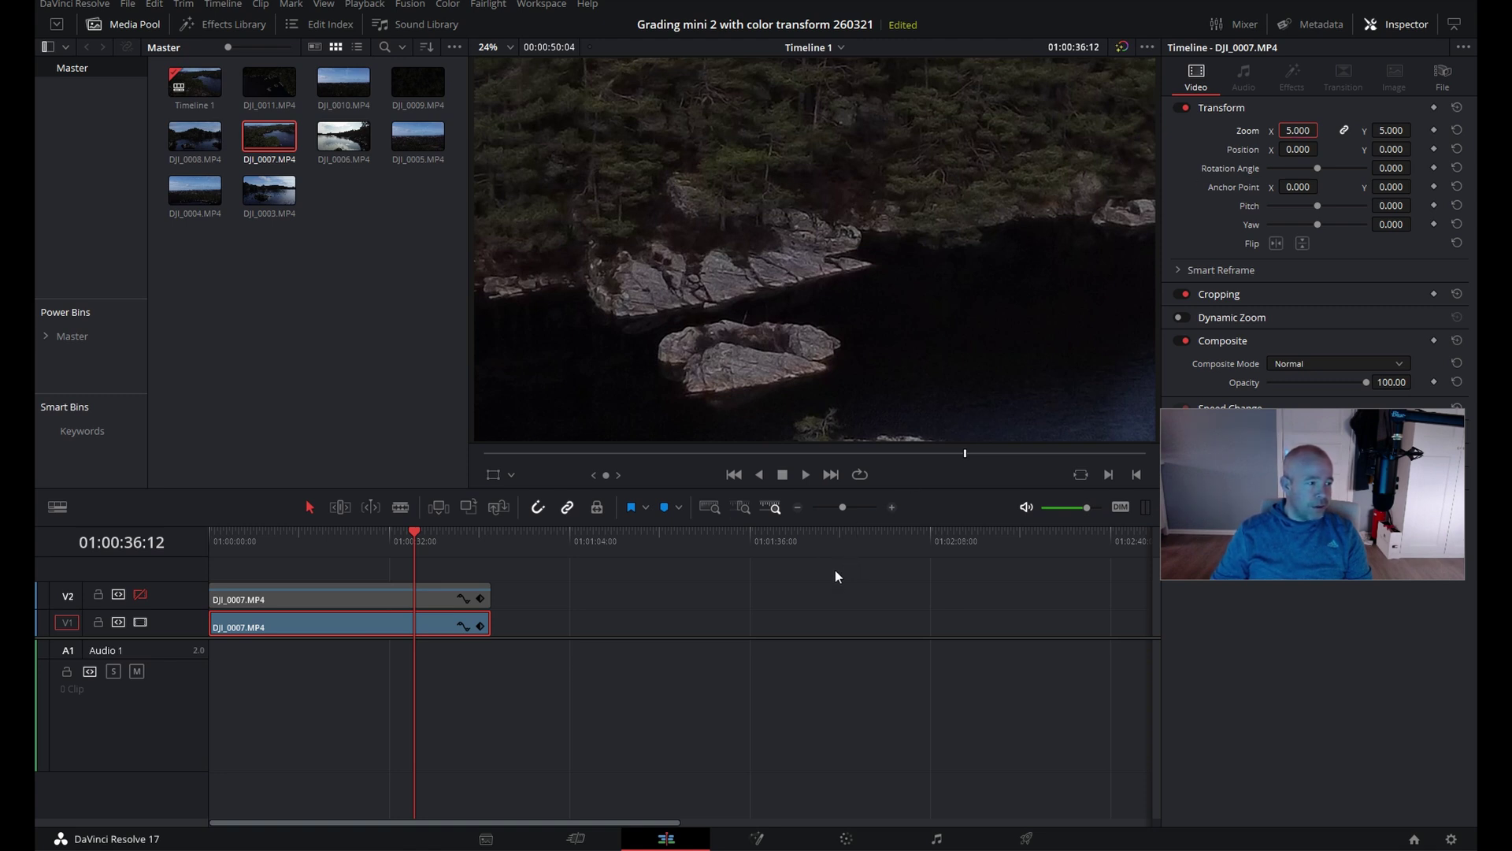
- Compare the zoomed graded and ungraded clips with the V2 video track enabled and disabled, leaving the track enabled
click(140, 595)
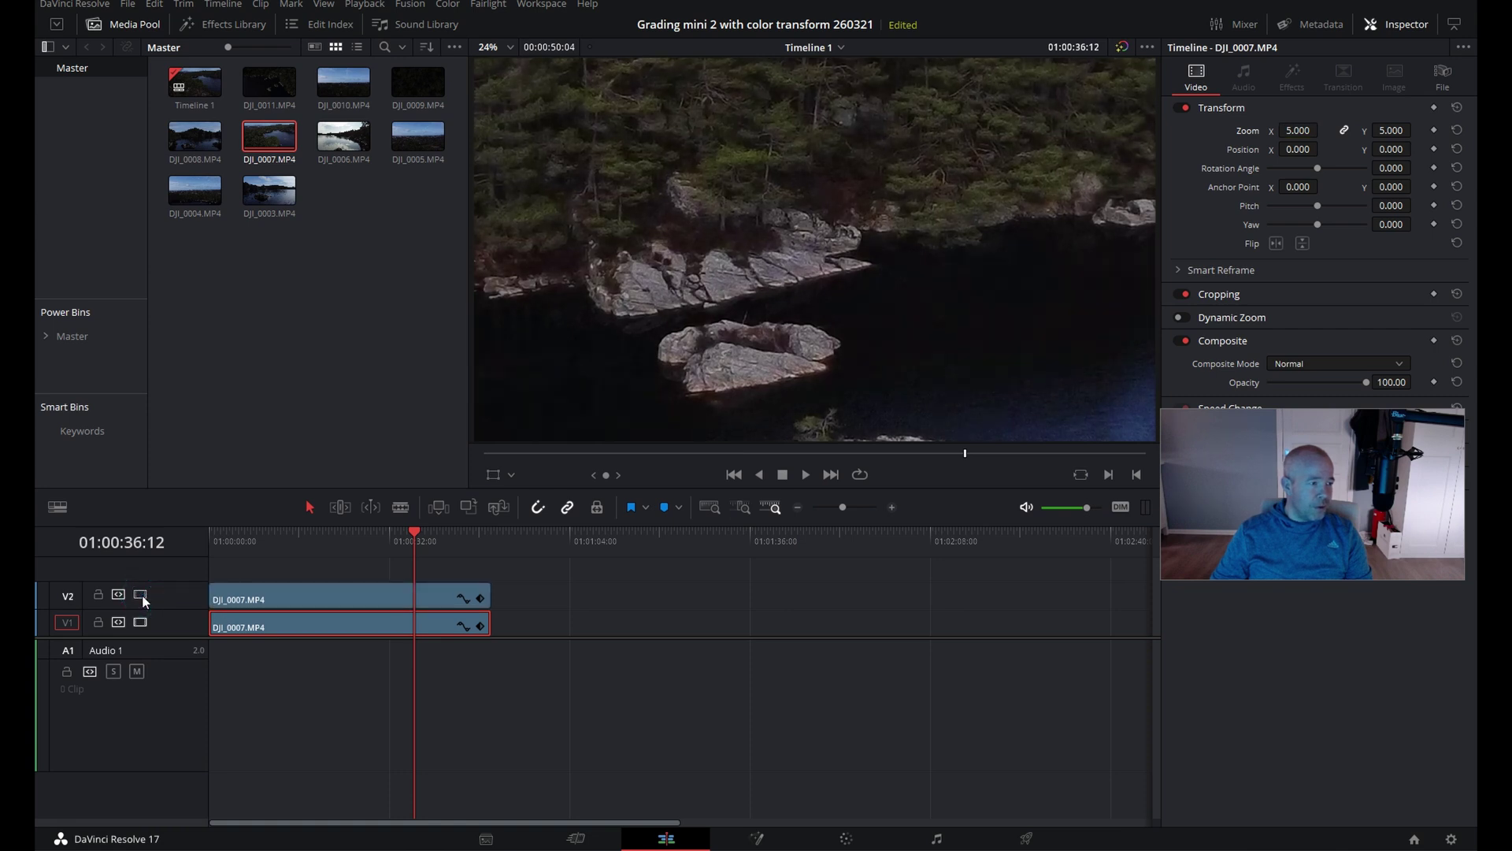
click(139, 595)
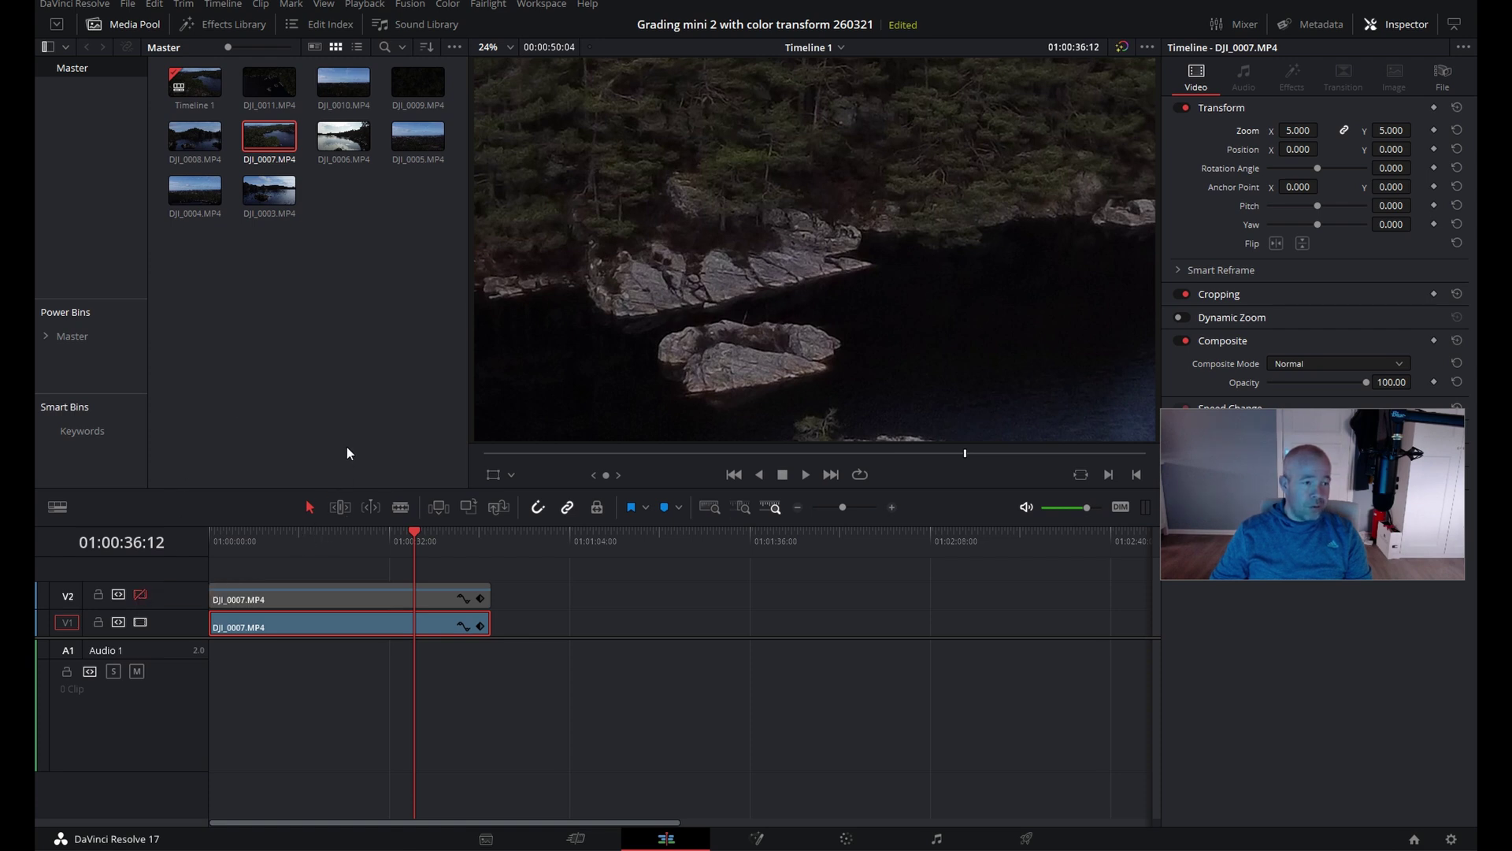
click(140, 596)
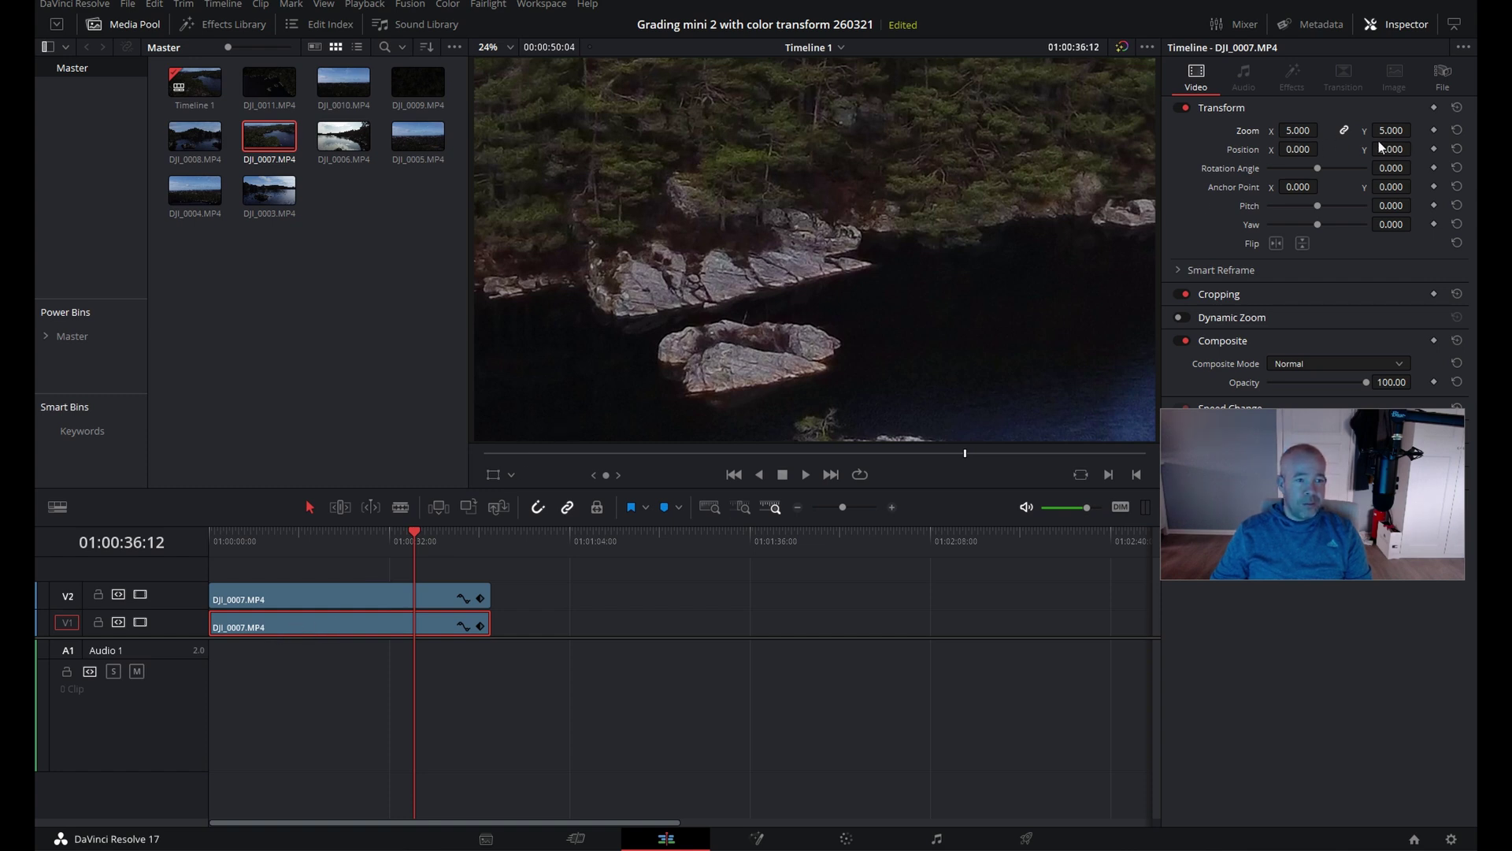
- Reset the Zoom of both the V1 clip and the V2 clip to 1.000
click(1457, 130)
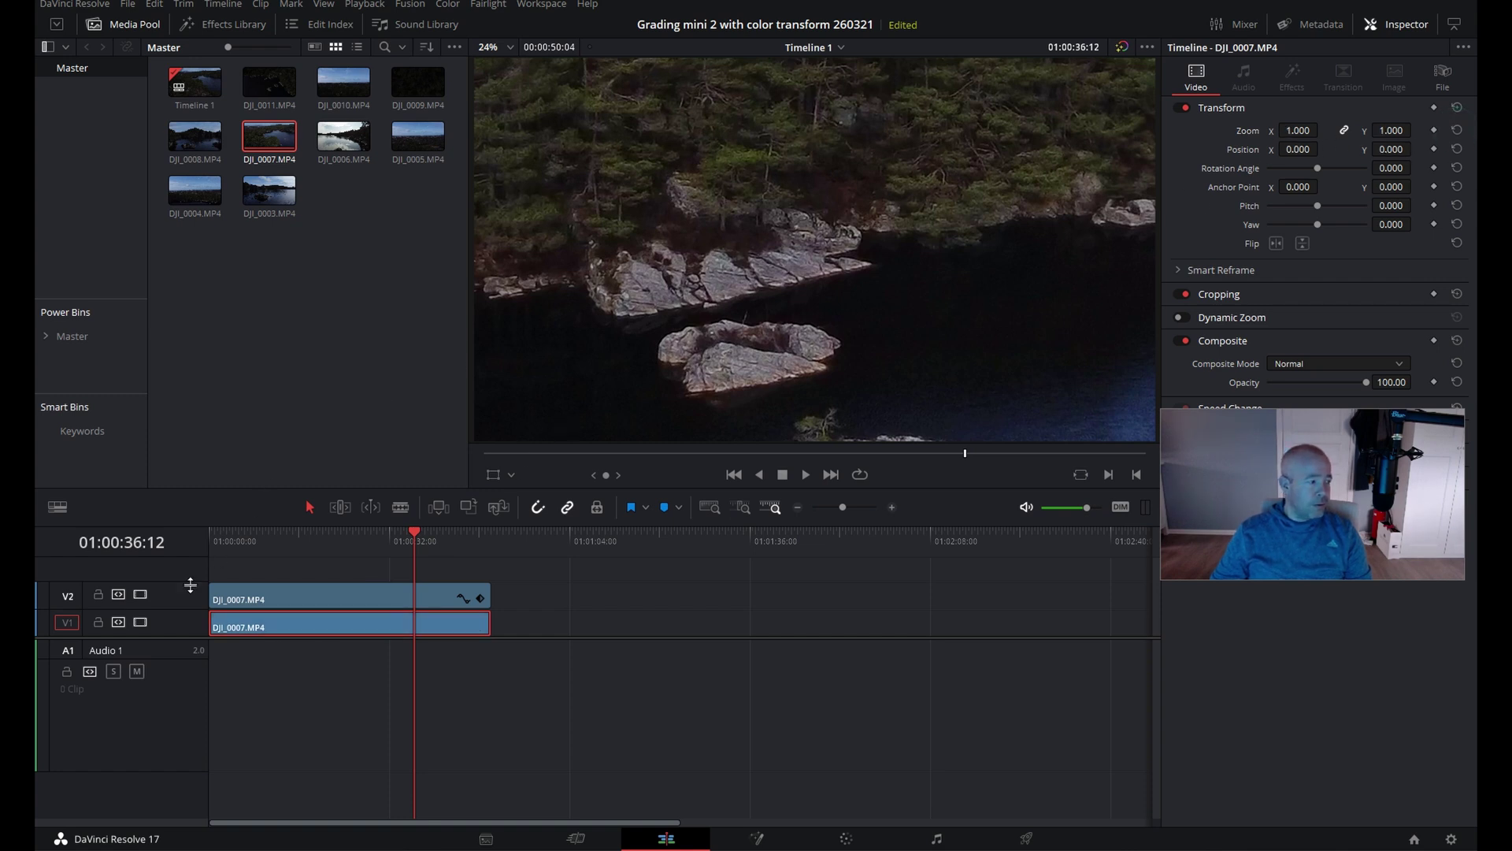
click(257, 595)
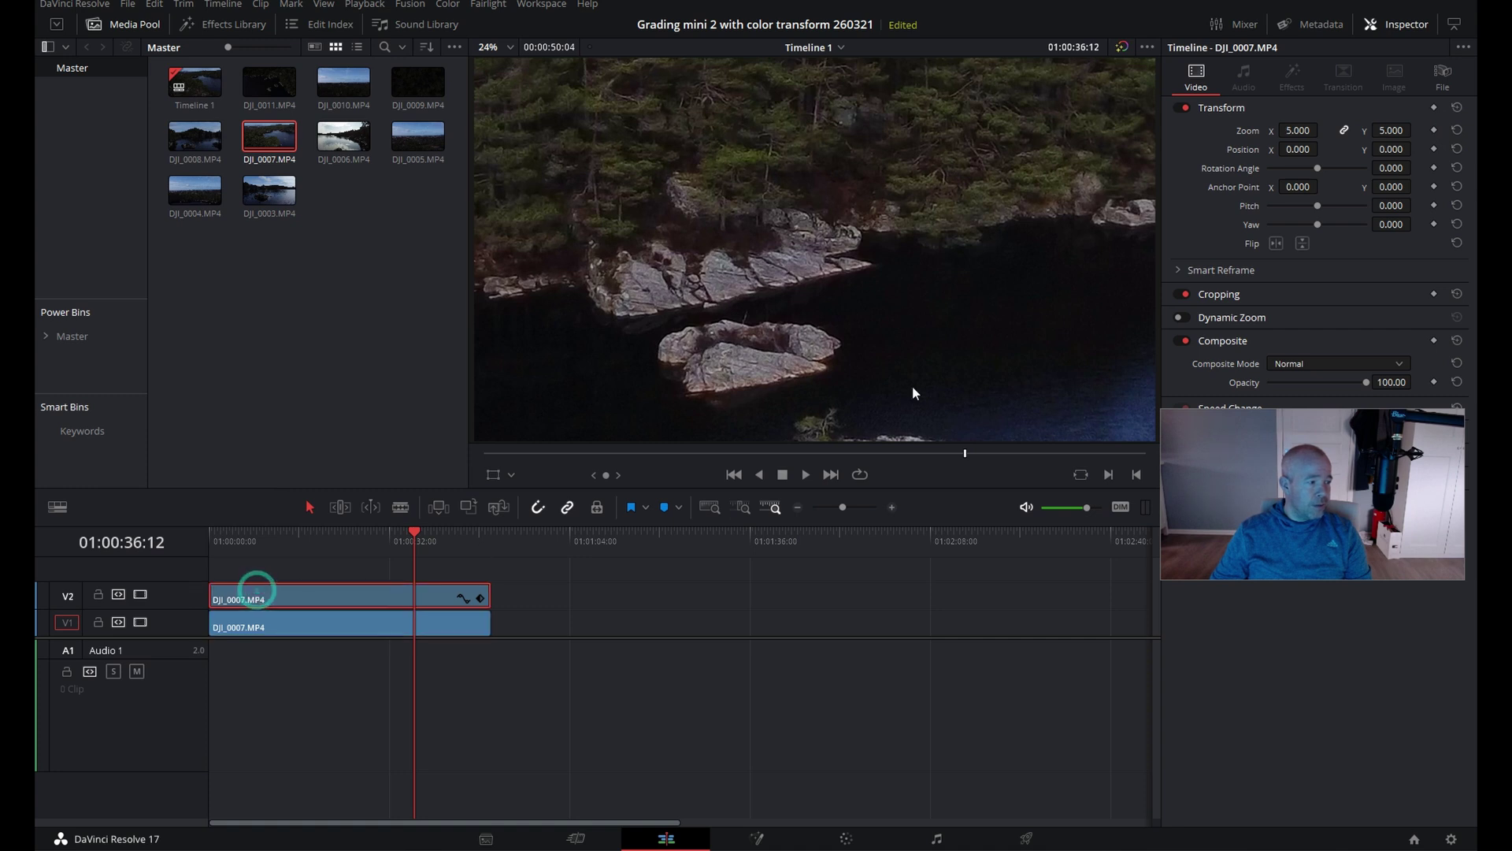
click(1457, 130)
- Move the V1 clip to follow the end of the V2 clip and open it on the Color page at 01:00:56:20
drag(389, 621, 629, 634)
drag(413, 528, 527, 545)
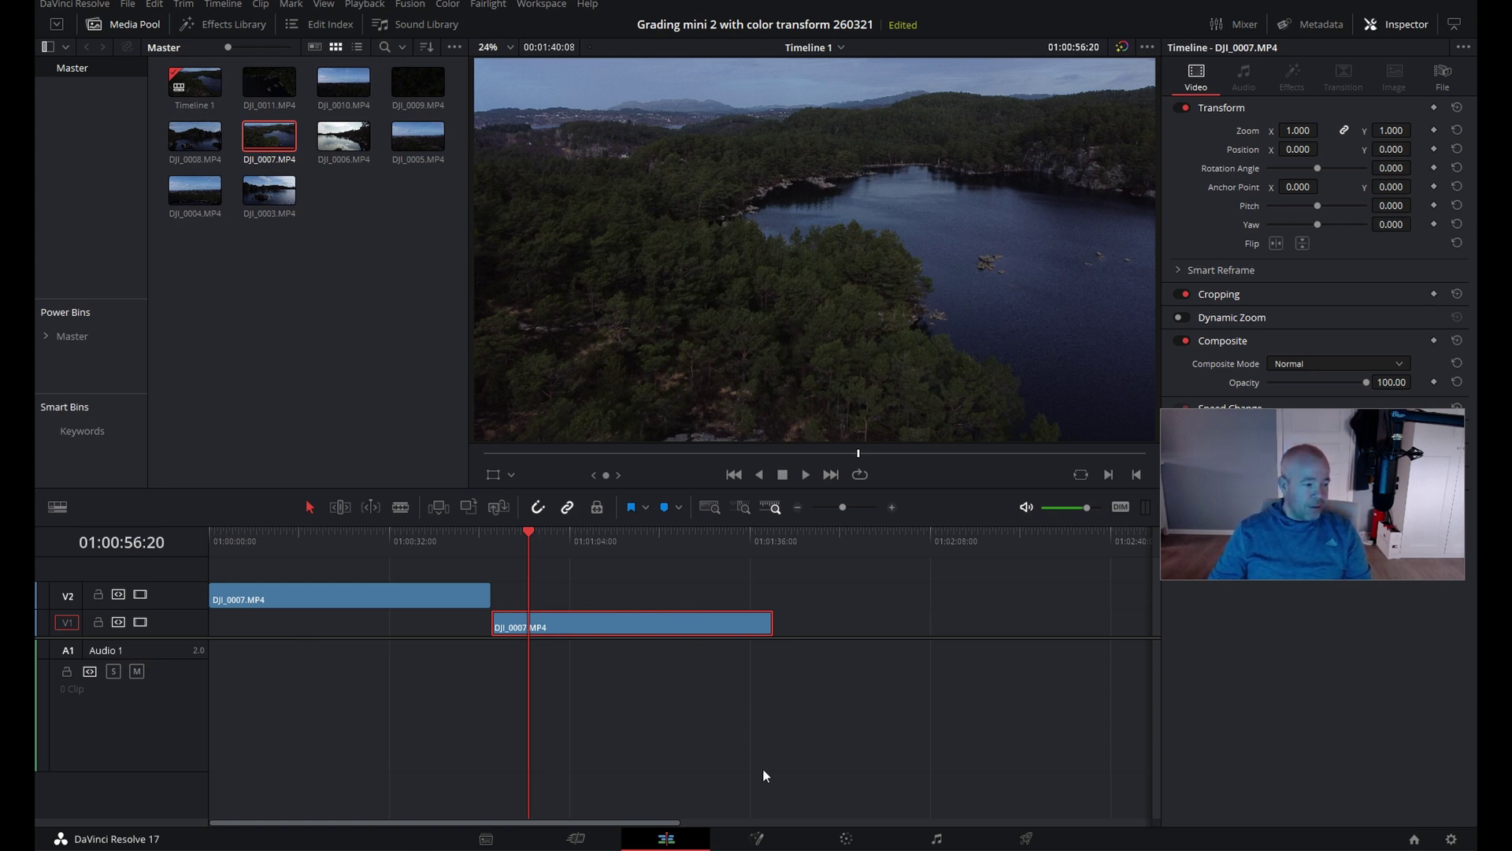
click(844, 837)
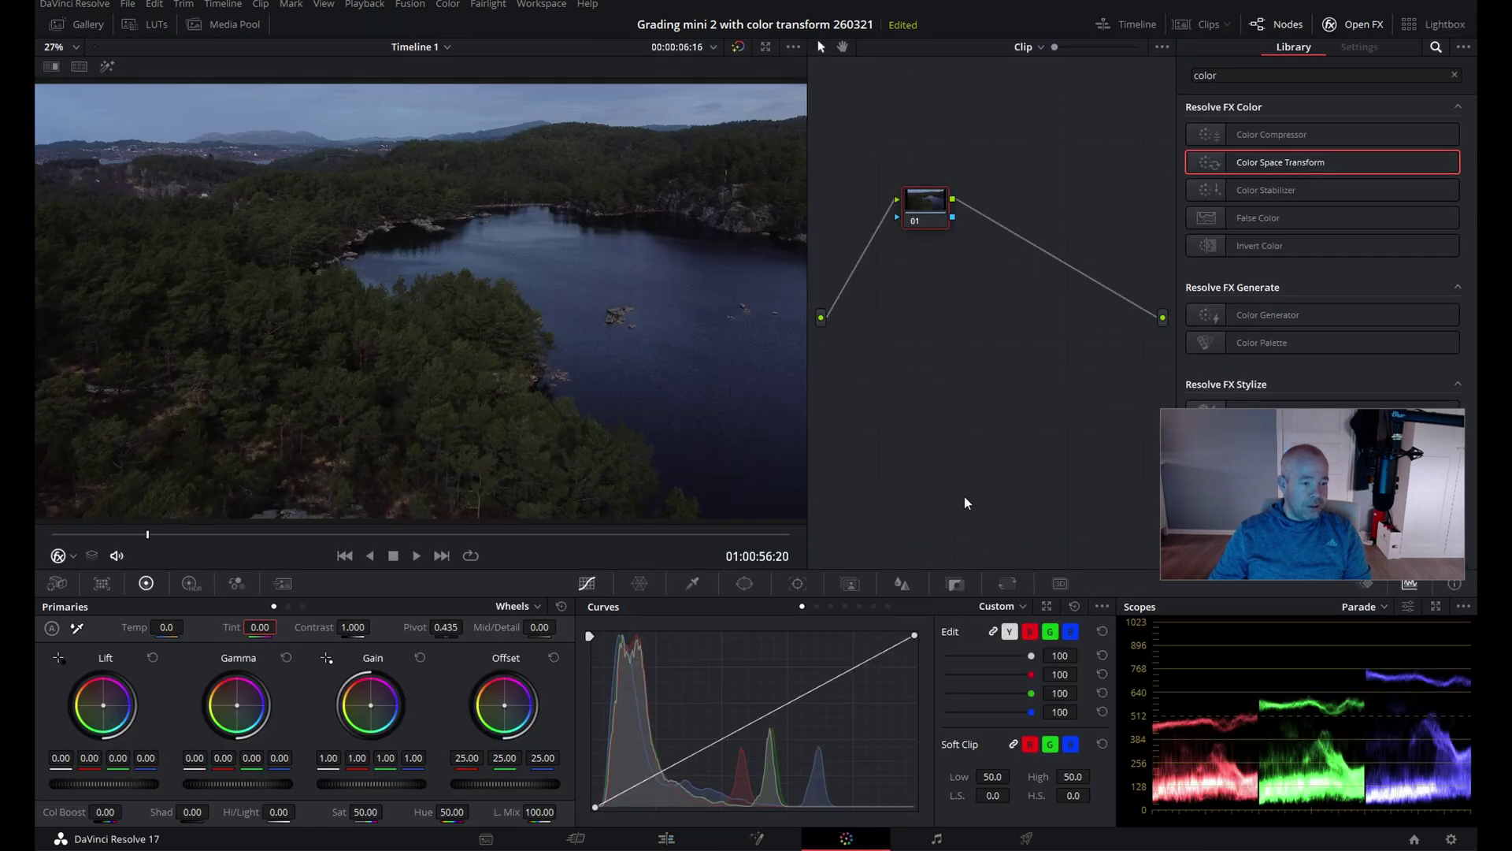
- Add a serial node after node 01 and label it "con", with node 01 shifted aside to make room
drag(933, 210, 891, 201)
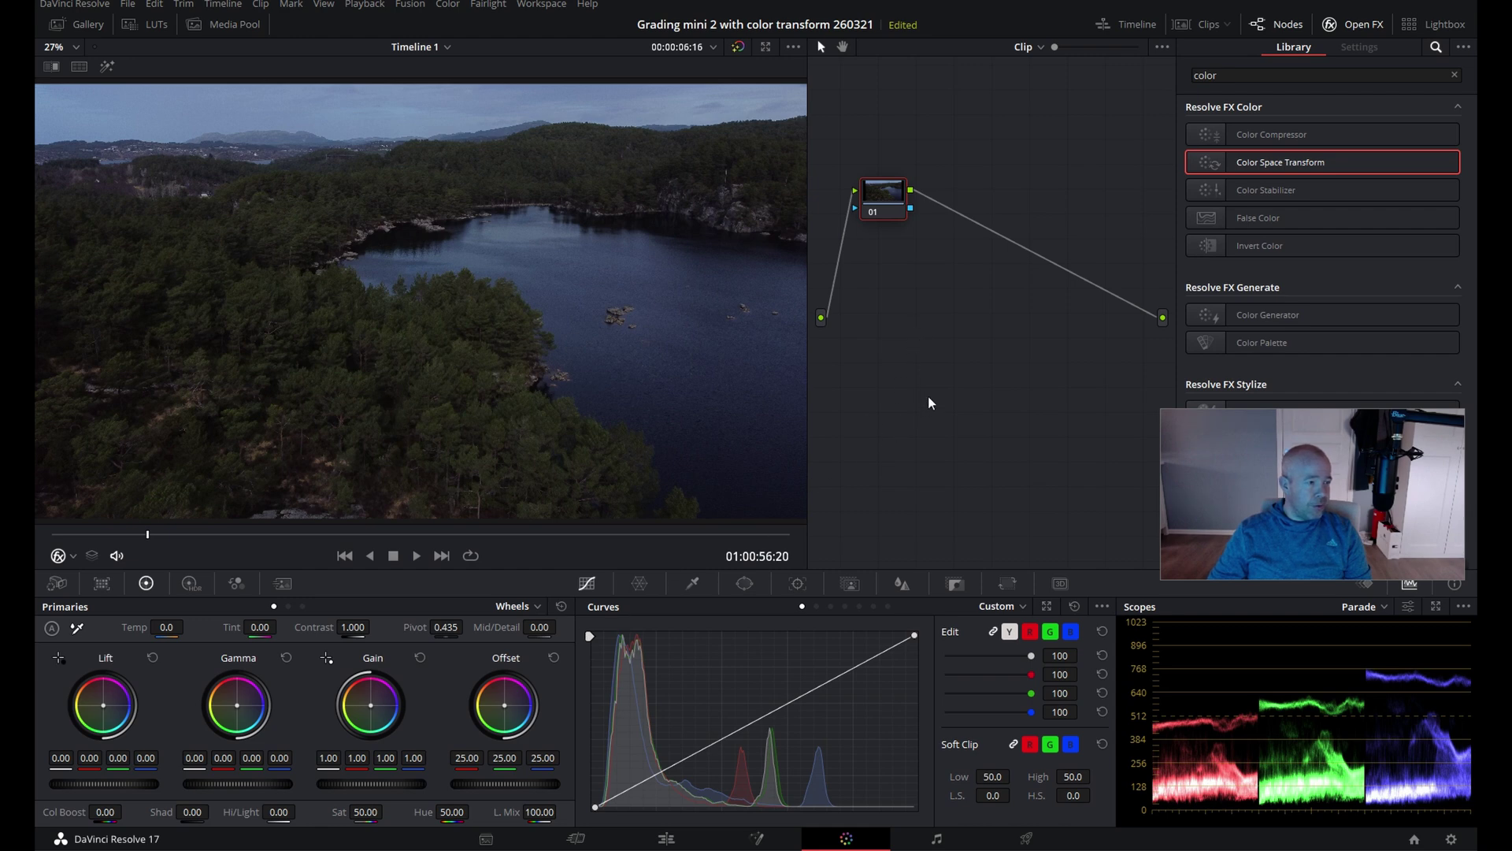
key(alt+s)
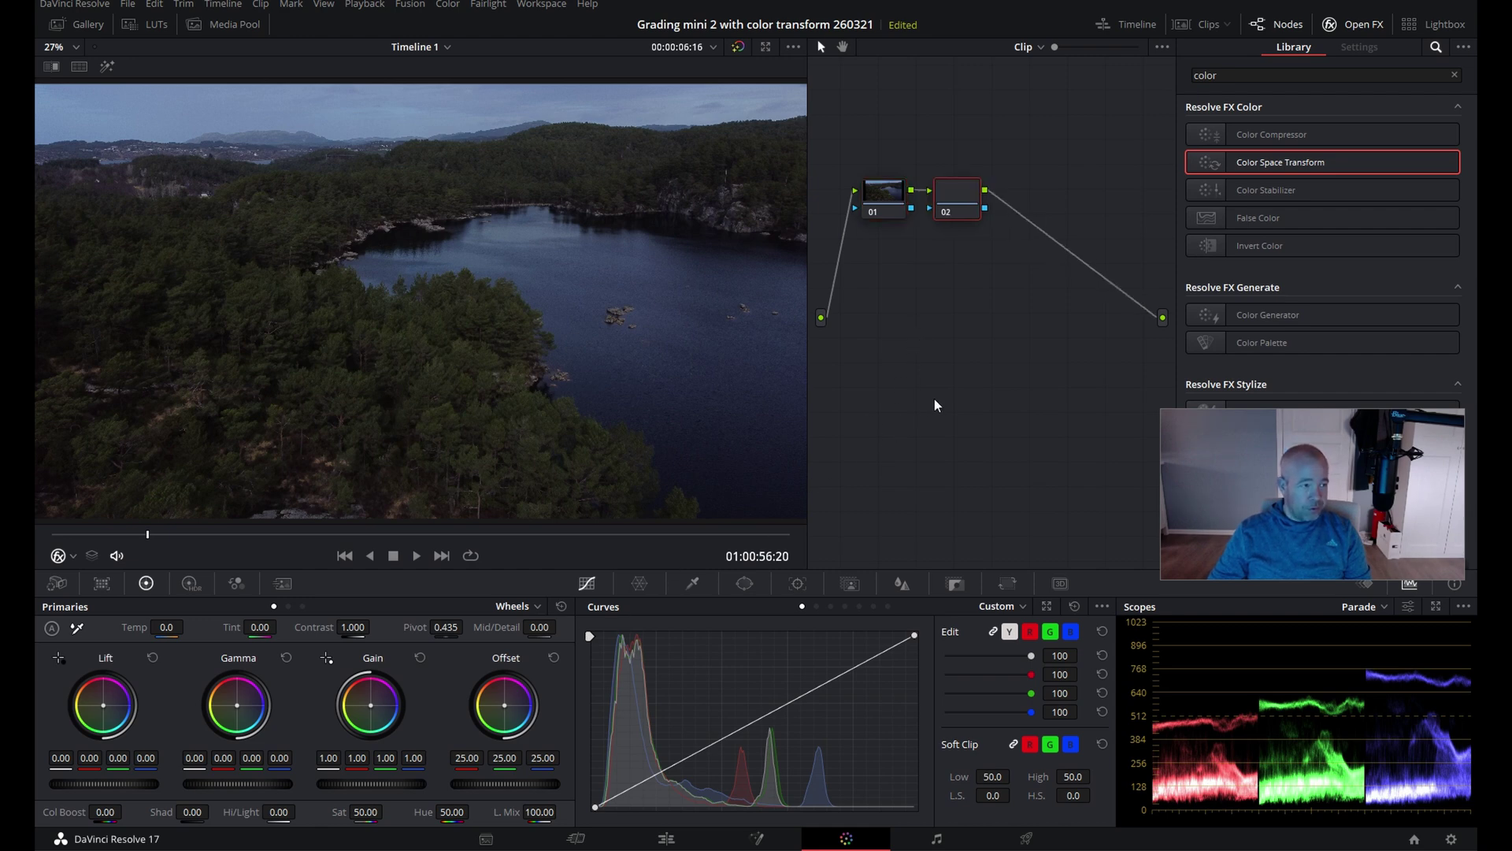
right_click(949, 206)
click(980, 251)
text(con)
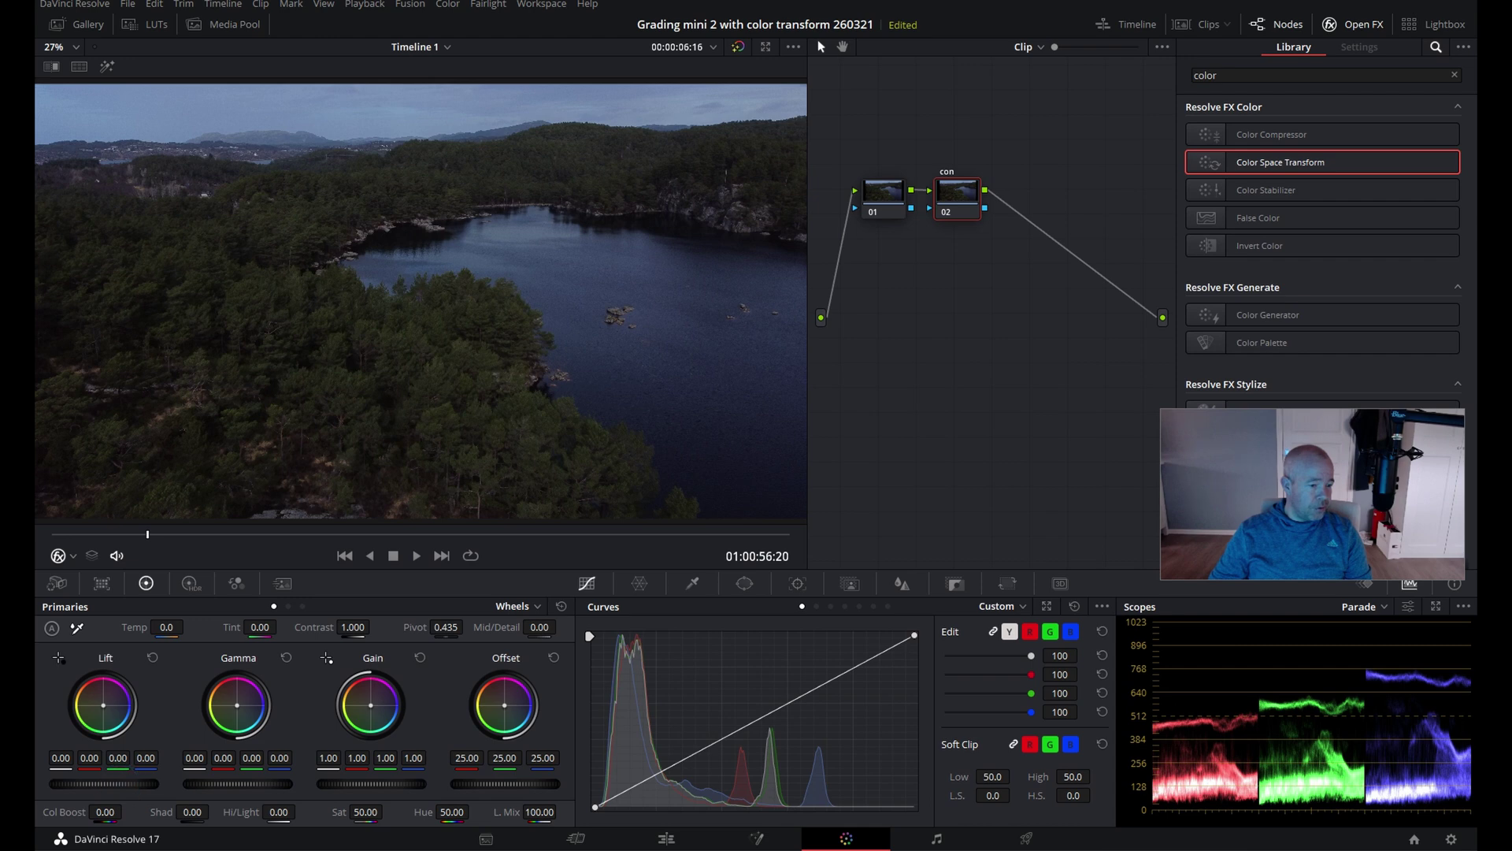
- On the con node, set the primary wheels to Lift -0.01, Gain 1.10 and Gamma 0.04
drag(103, 784, 98, 783)
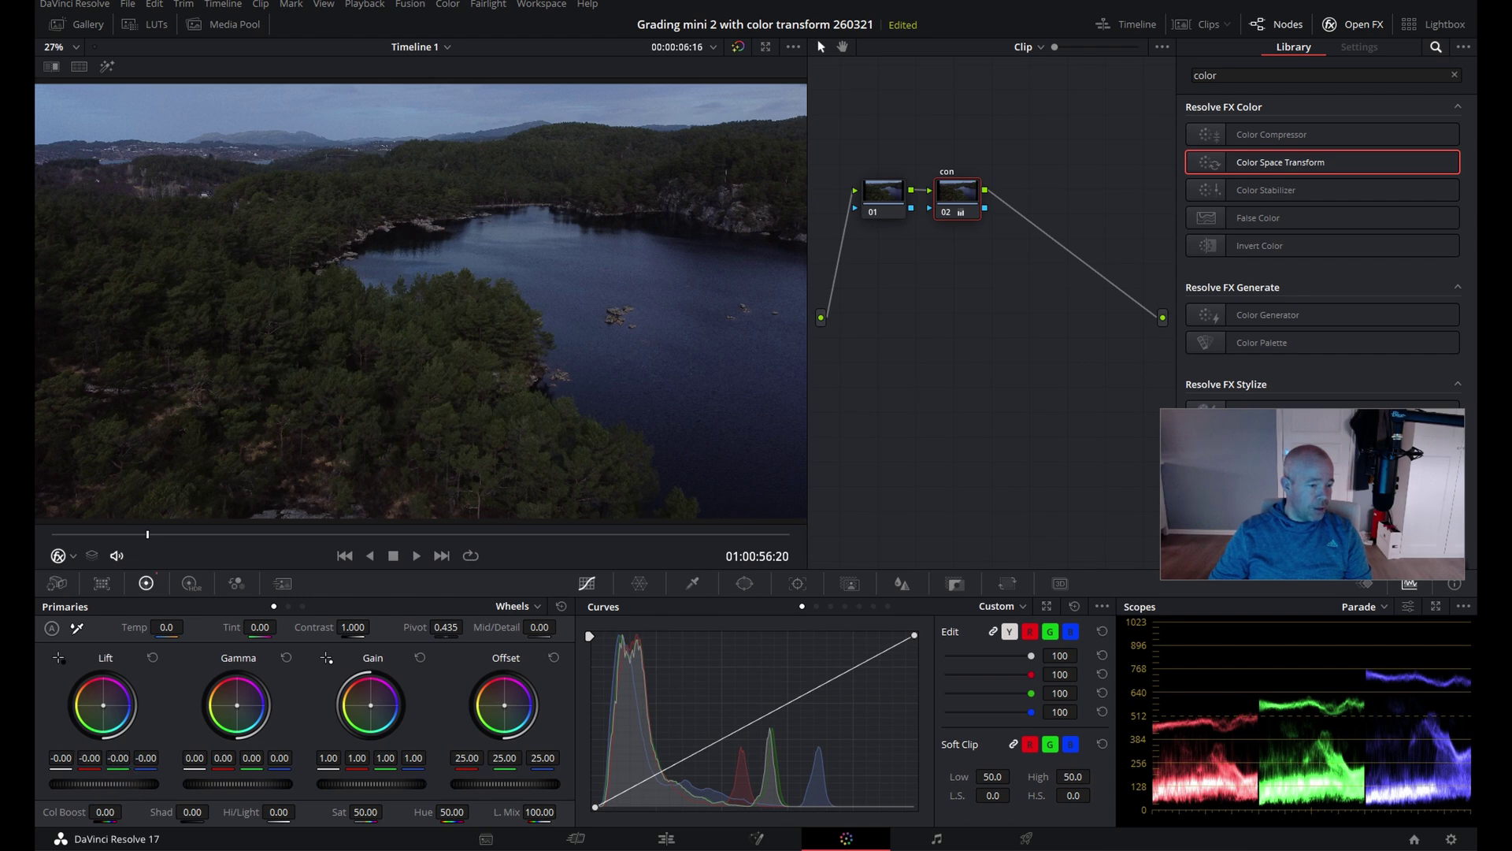
drag(99, 784, 94, 784)
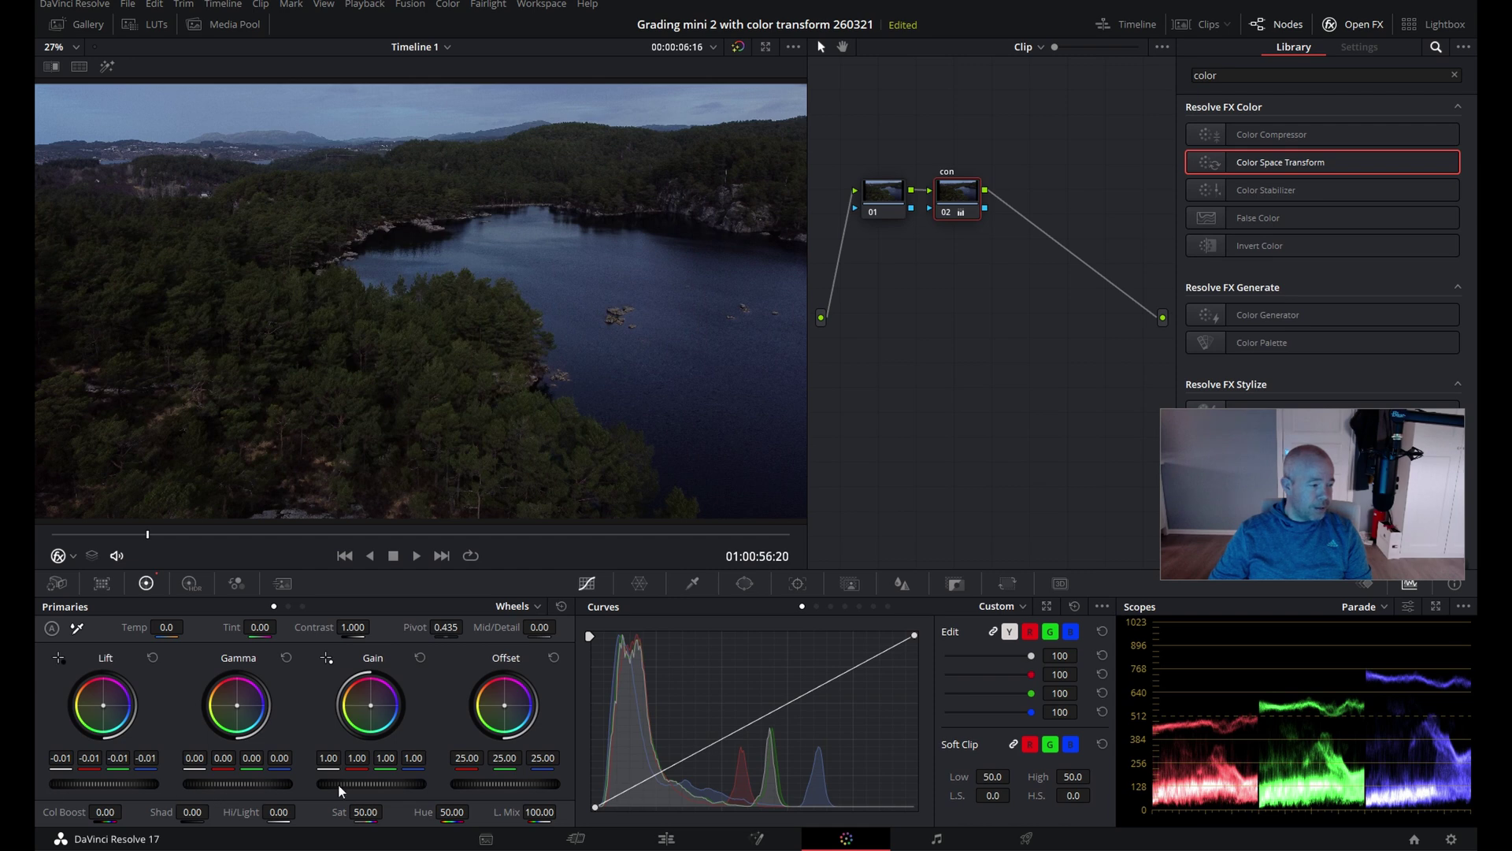
drag(346, 785, 365, 785)
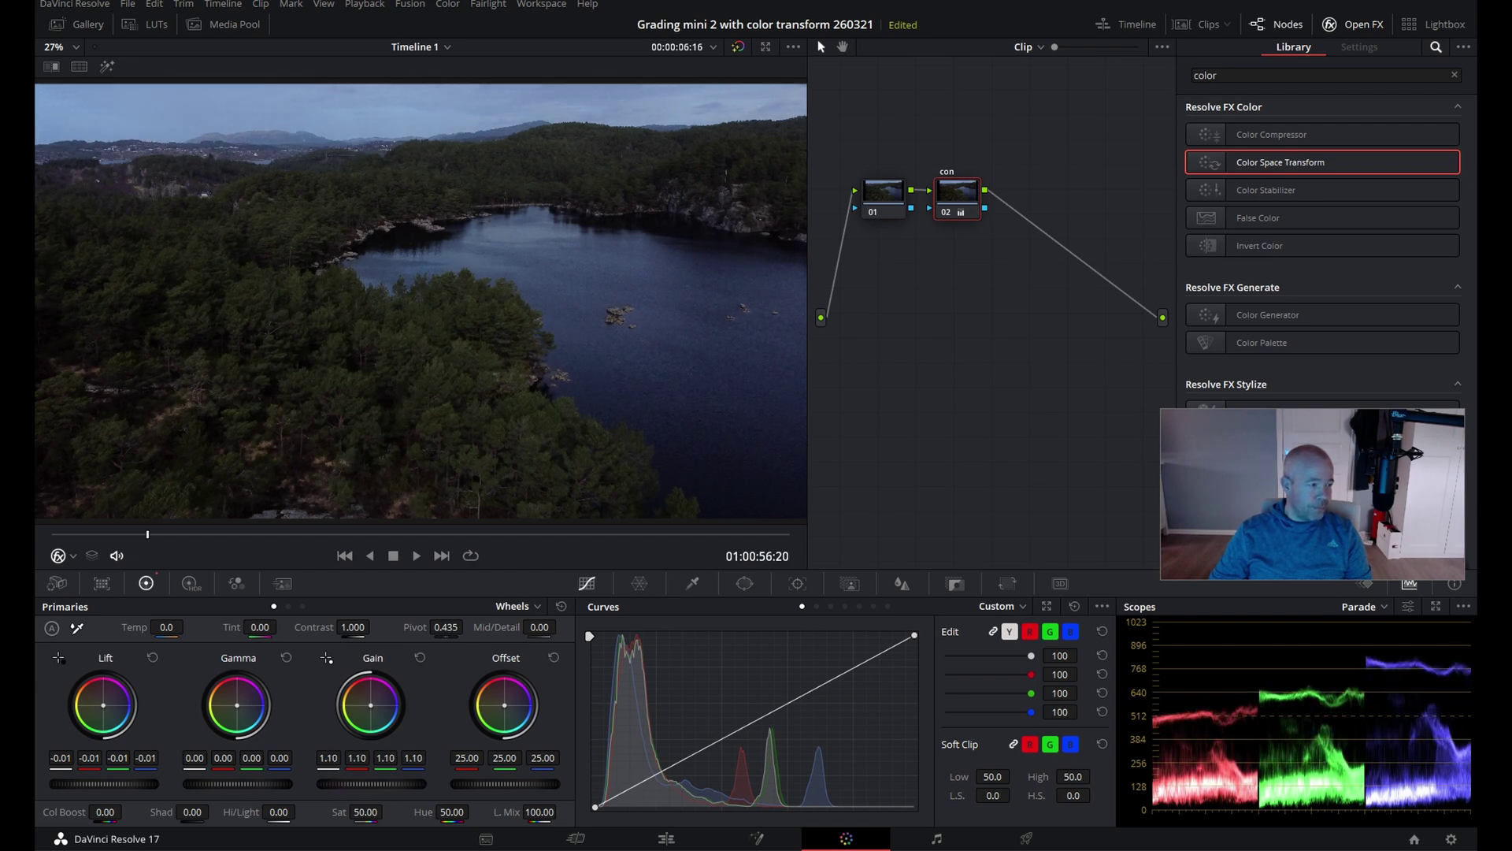
drag(240, 784, 245, 784)
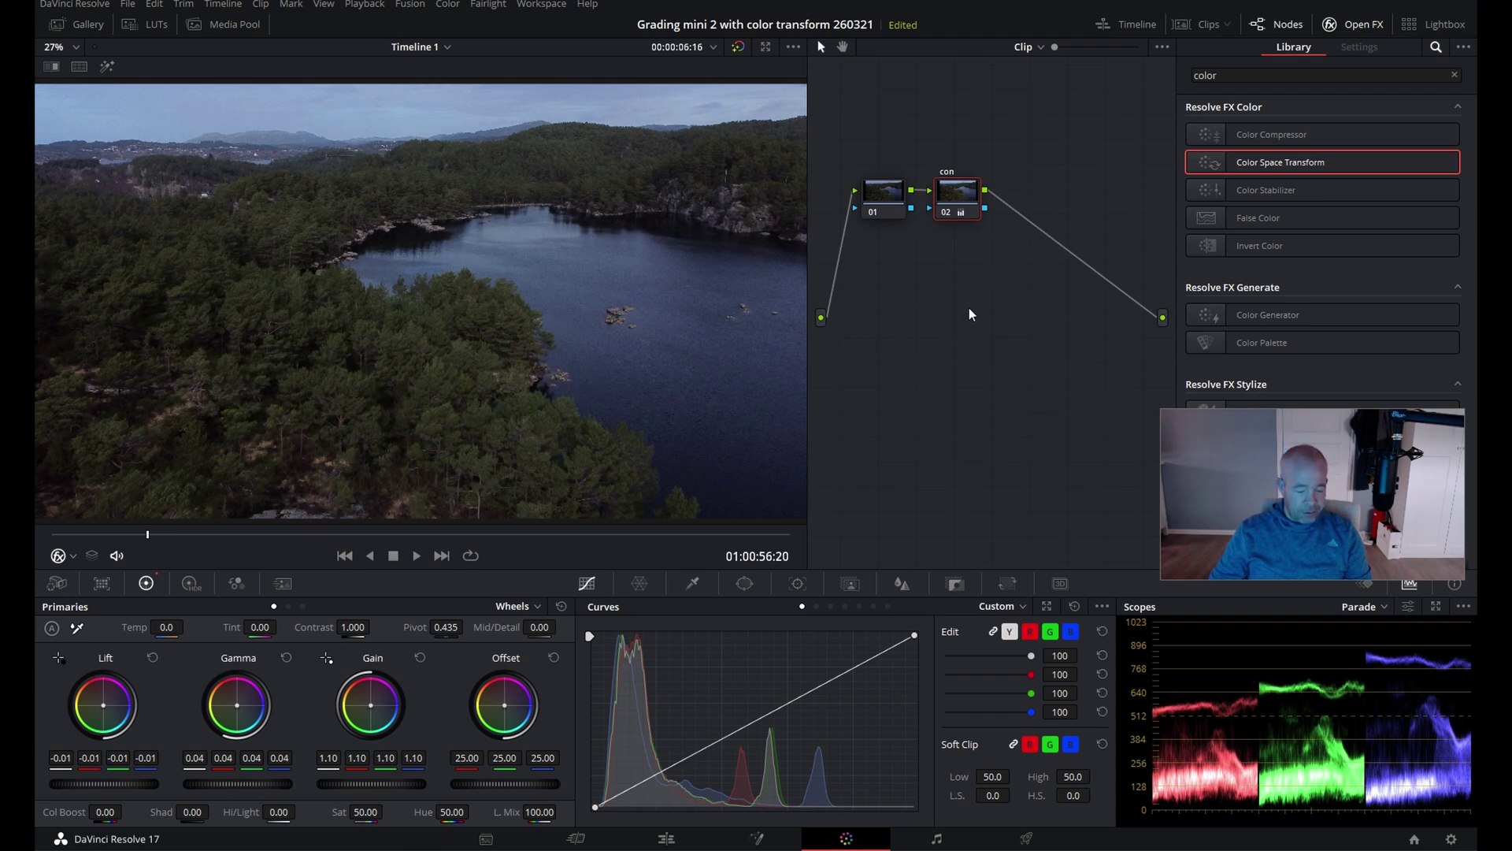
- Add a serial node labelled "sat" after the con node, set its saturation to 71.80 and play back the clip
key(alt+s)
right_click(1022, 189)
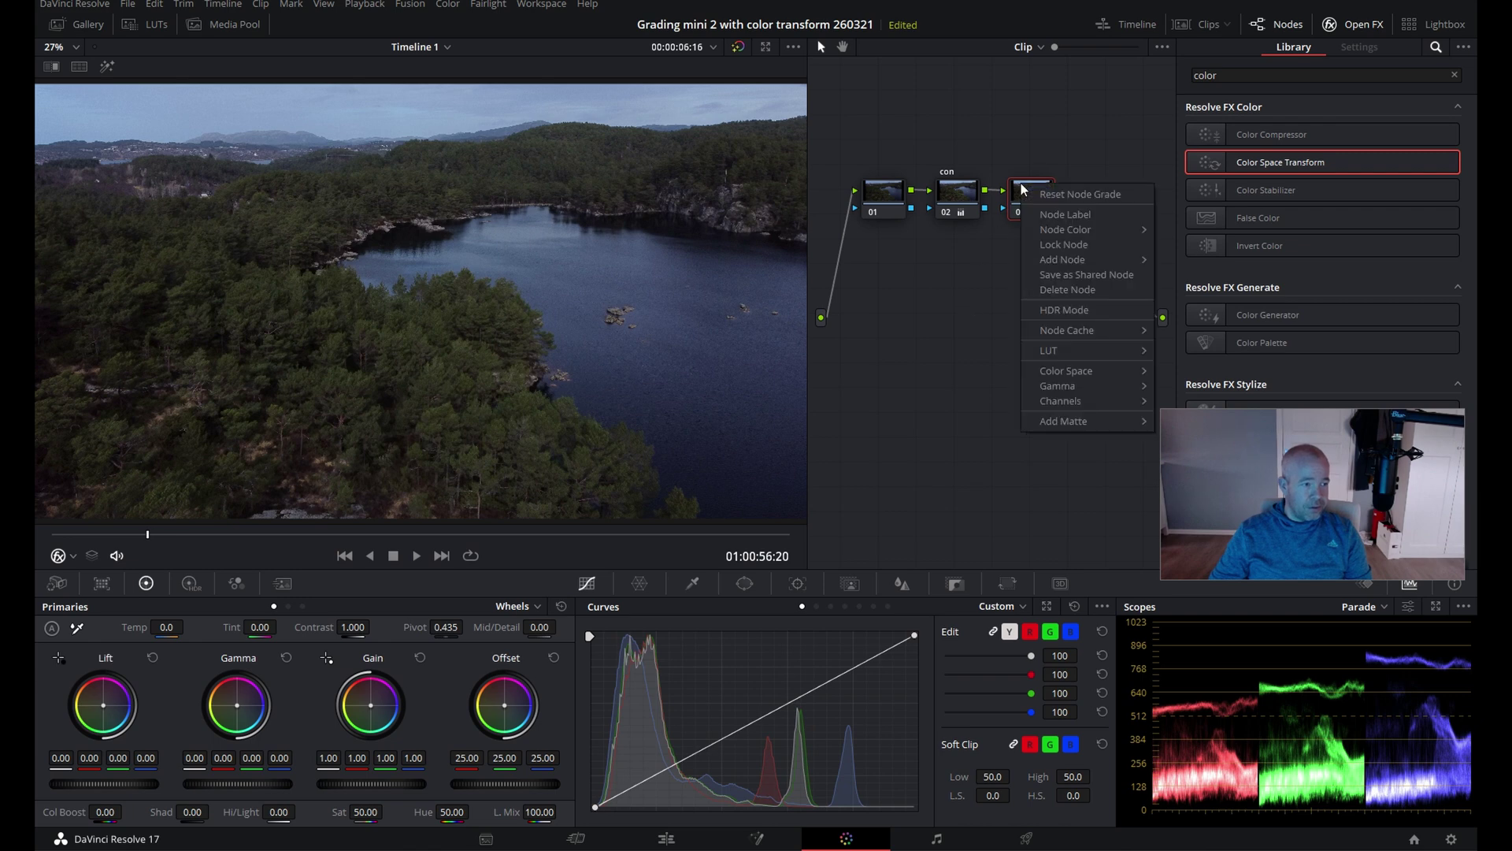
click(1060, 213)
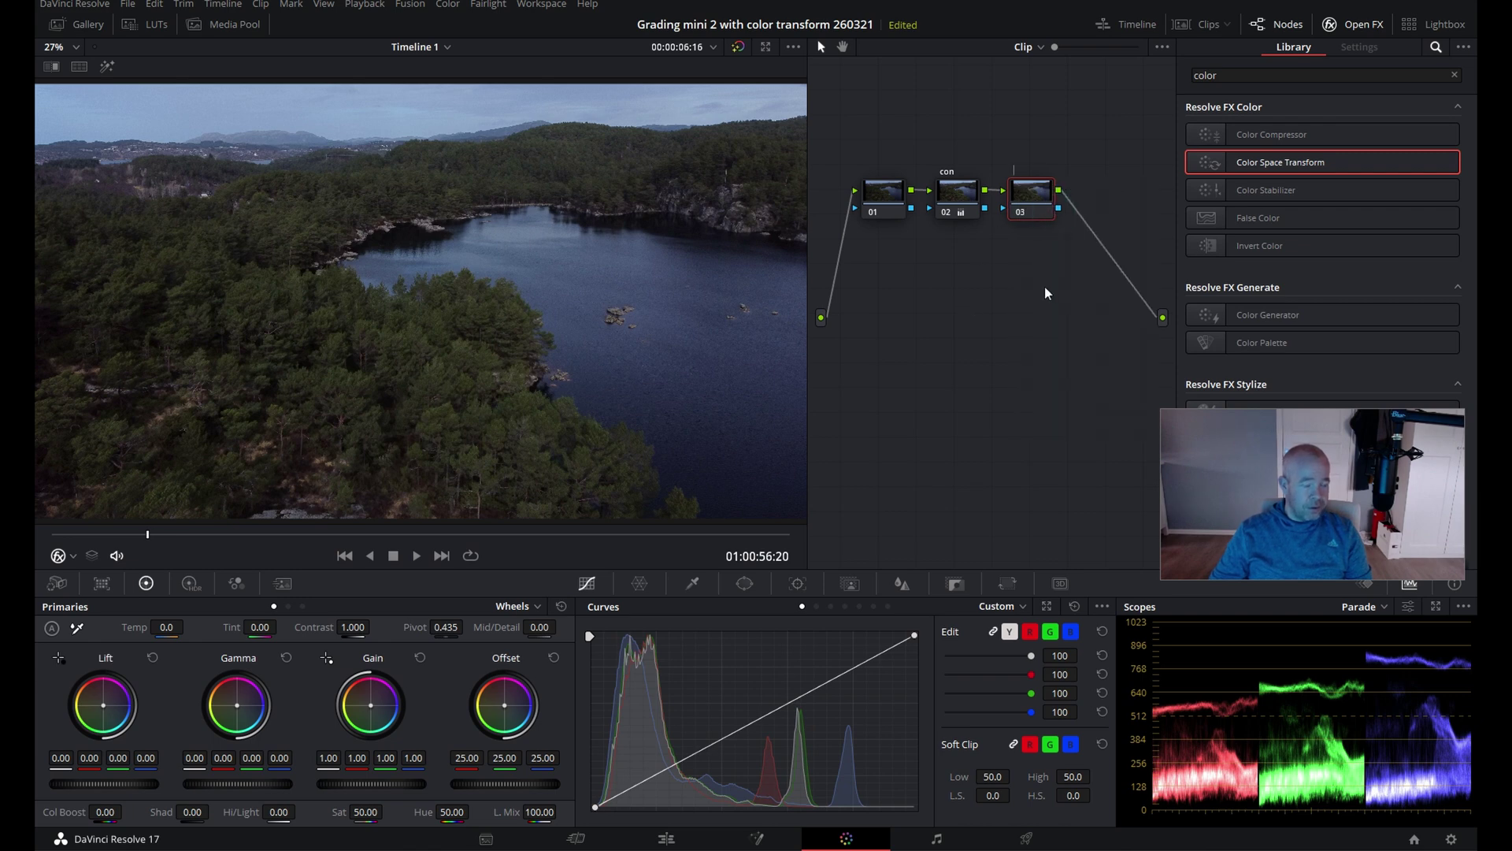
text(sat)
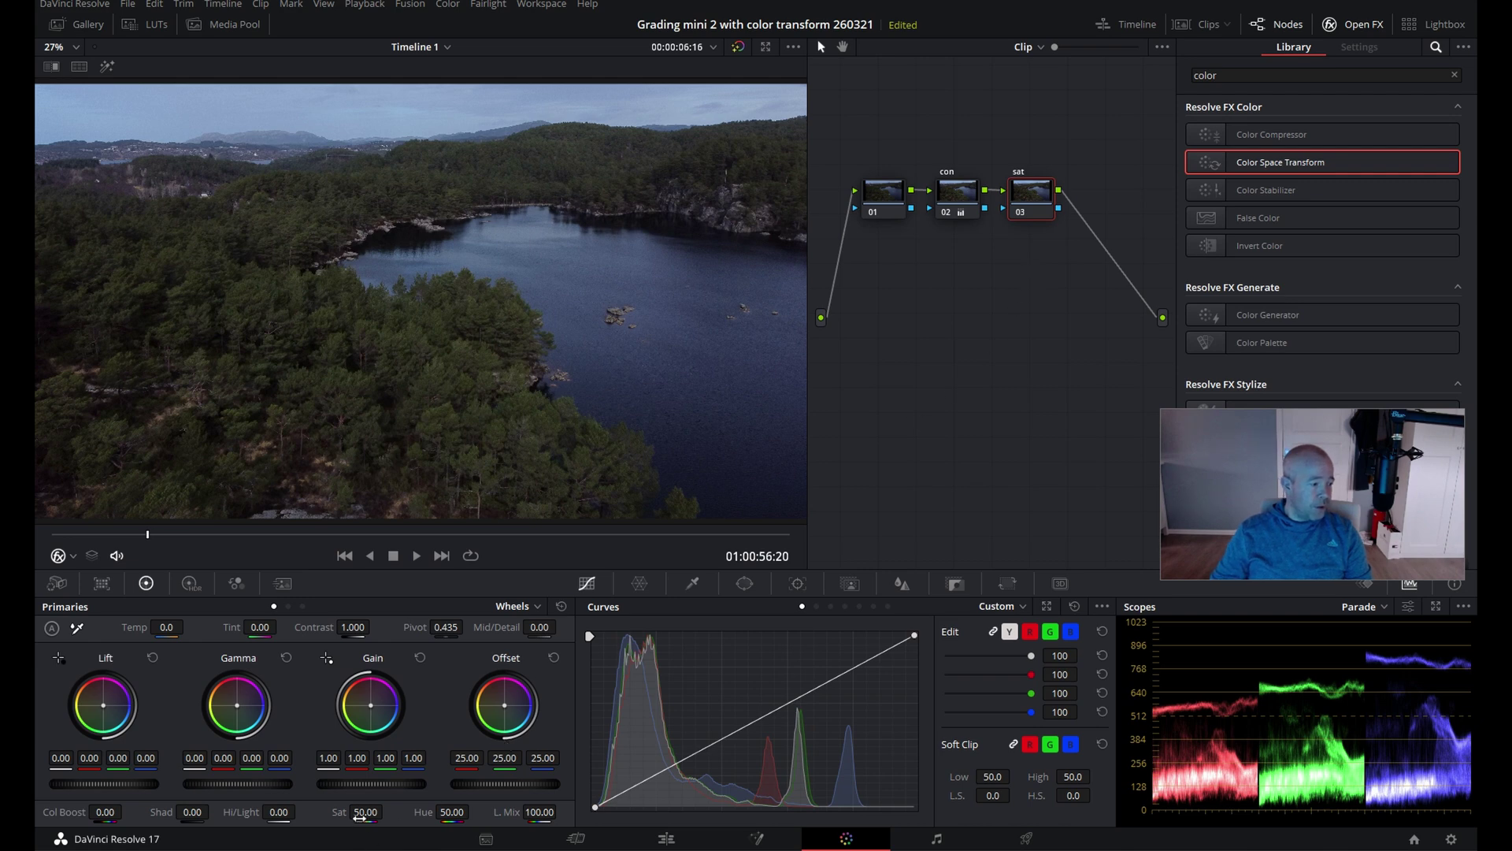
drag(365, 811, 387, 811)
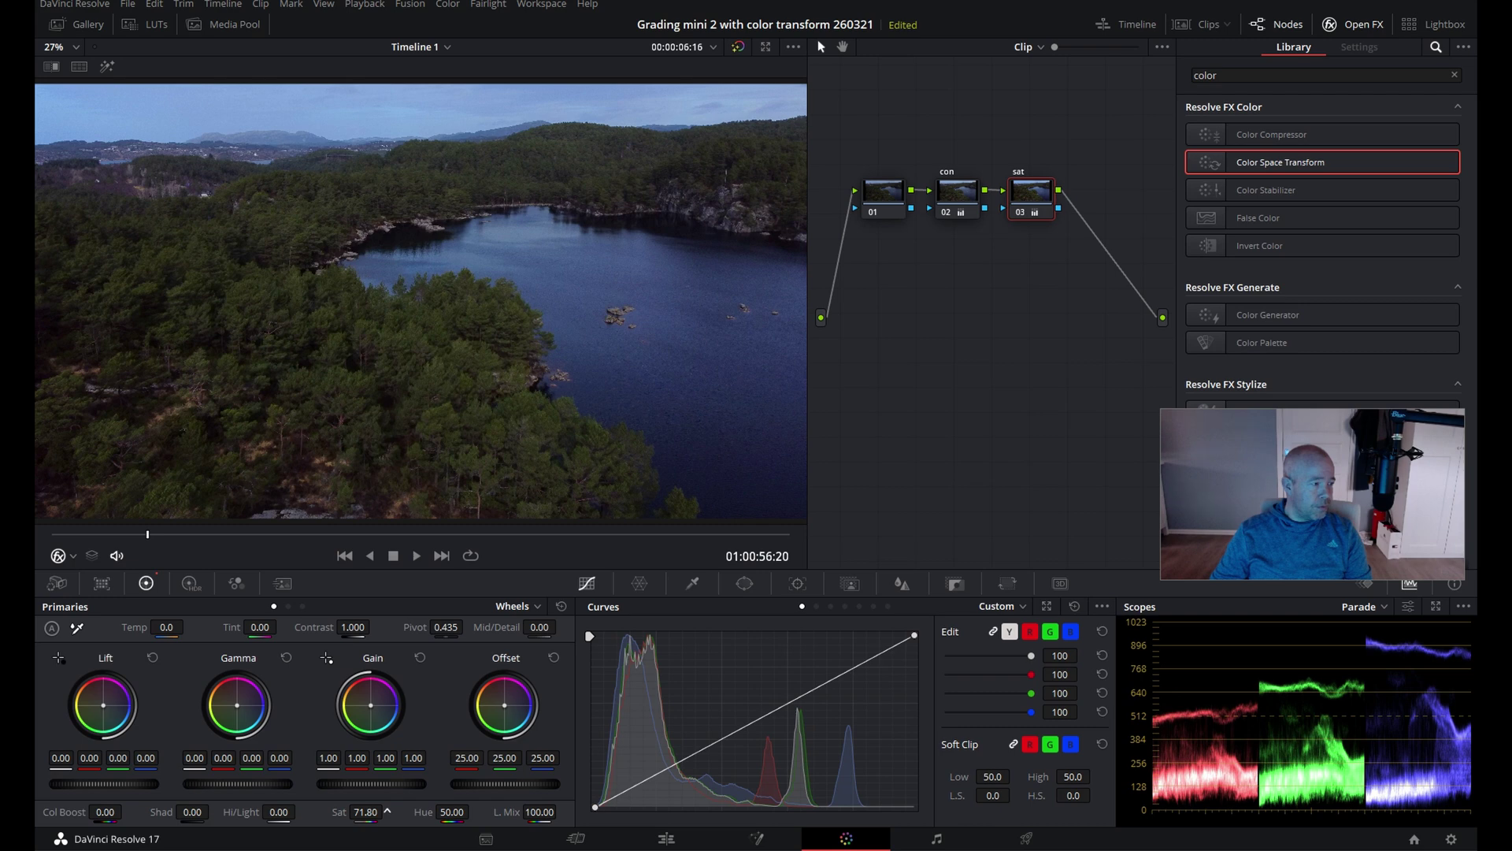
key(space)
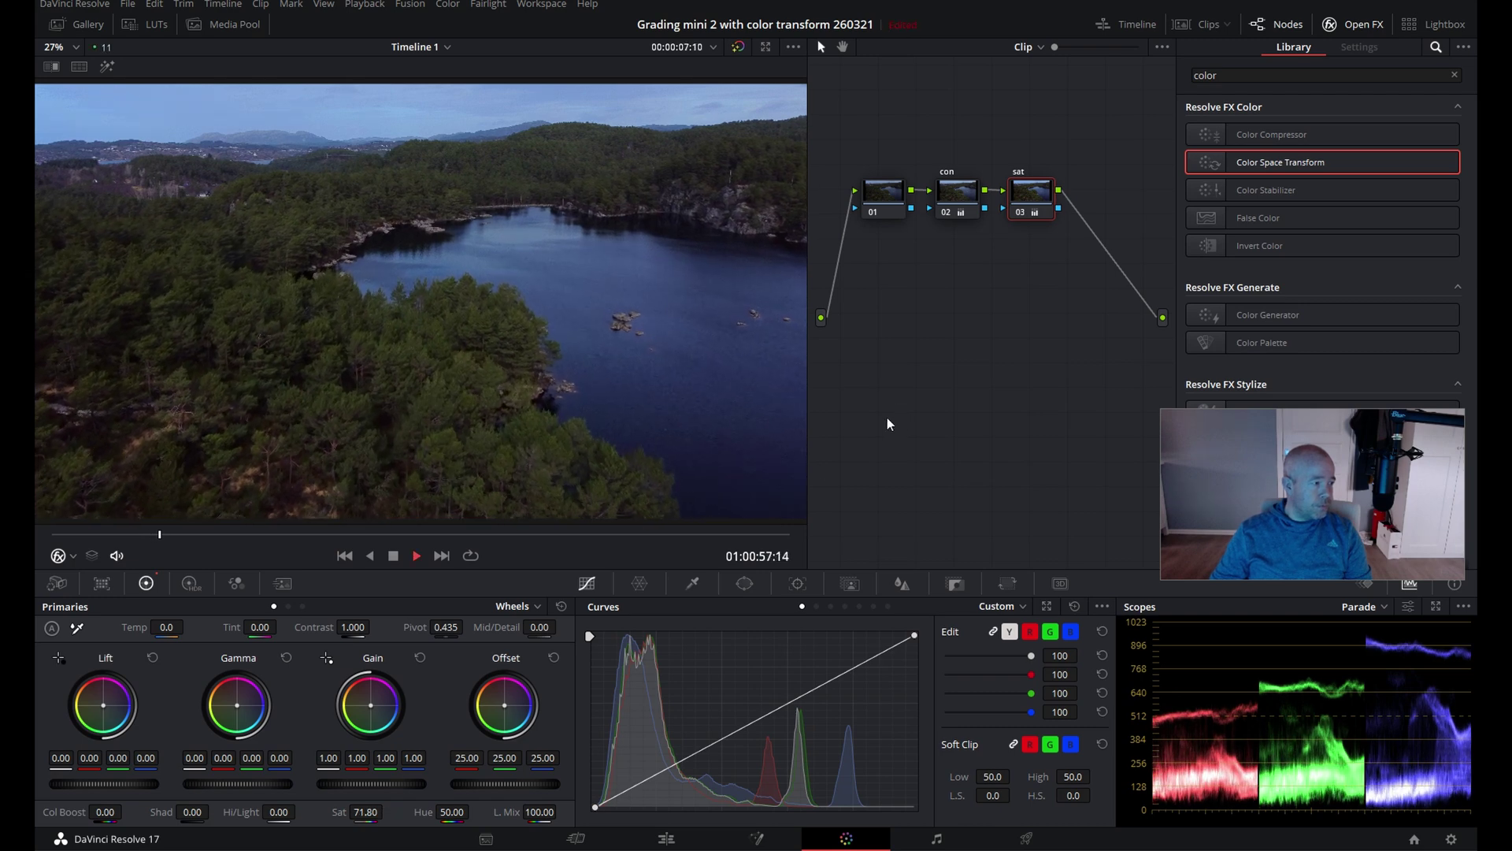
key(space)
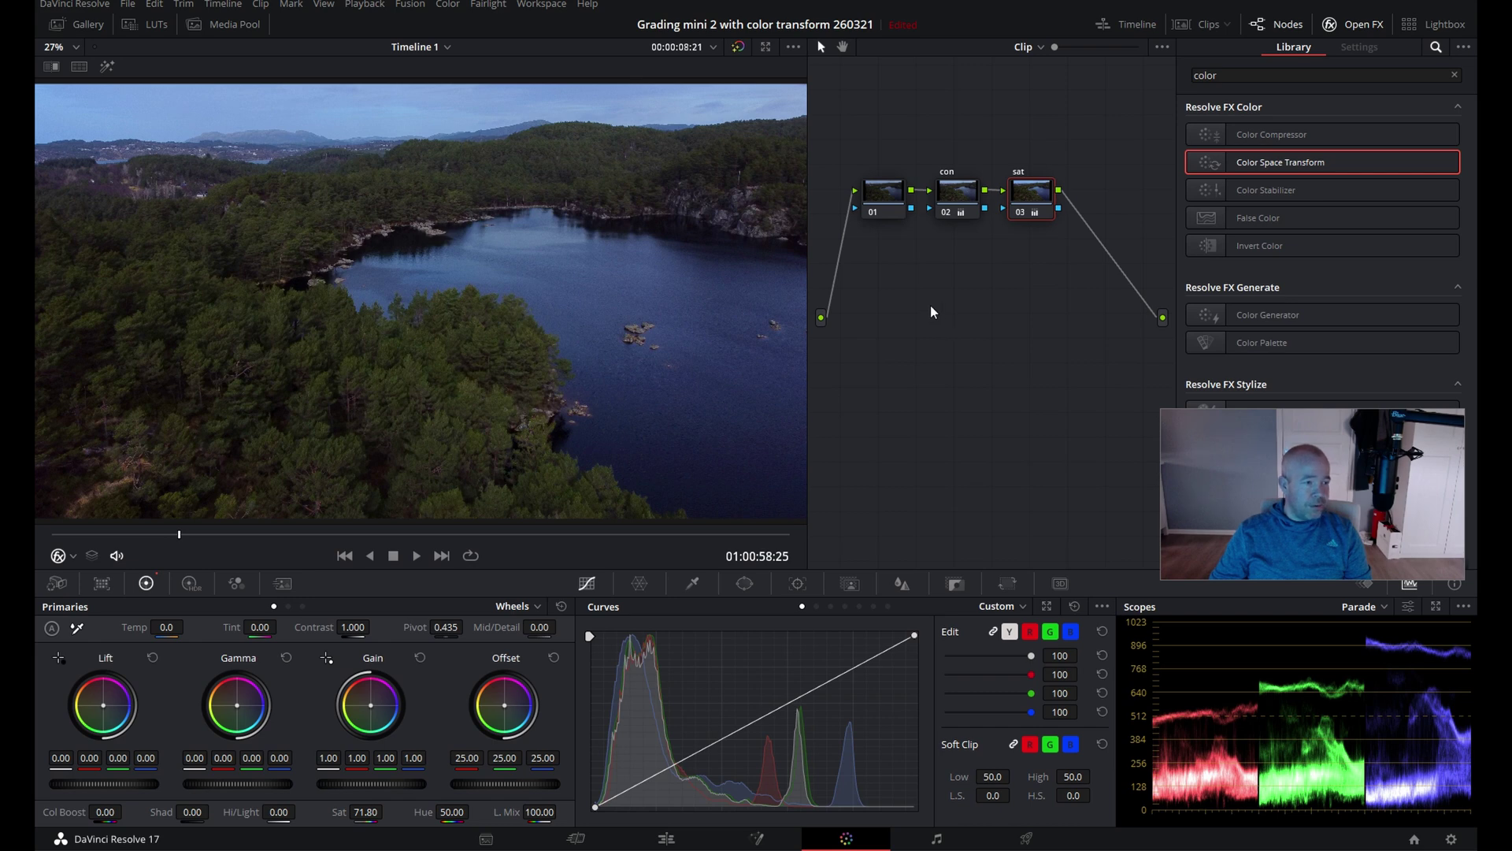
- Add a serial node after the sat node and label it "color b"
key(alt+s)
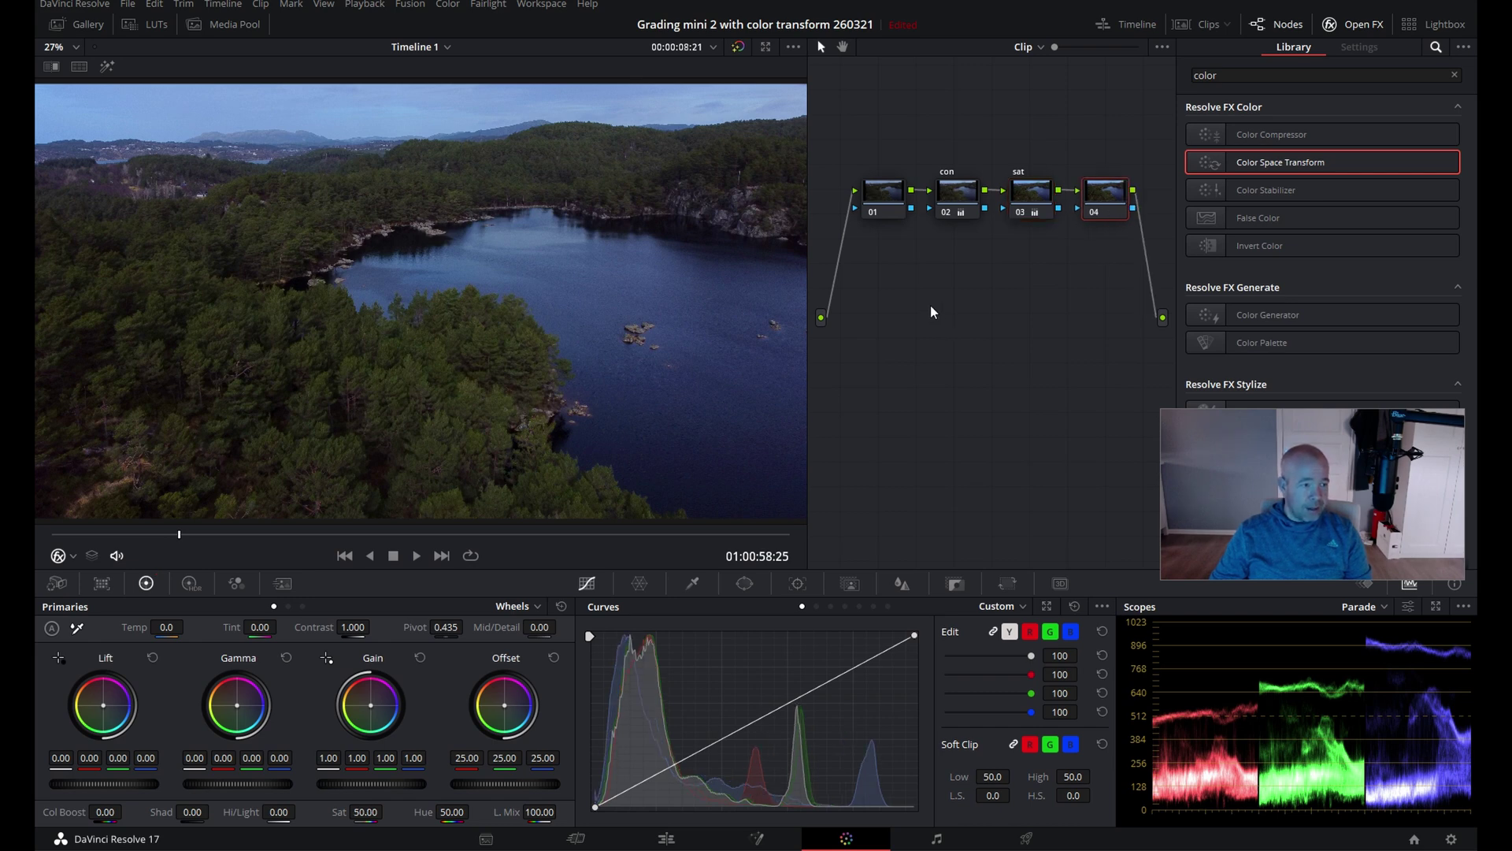
right_click(1098, 193)
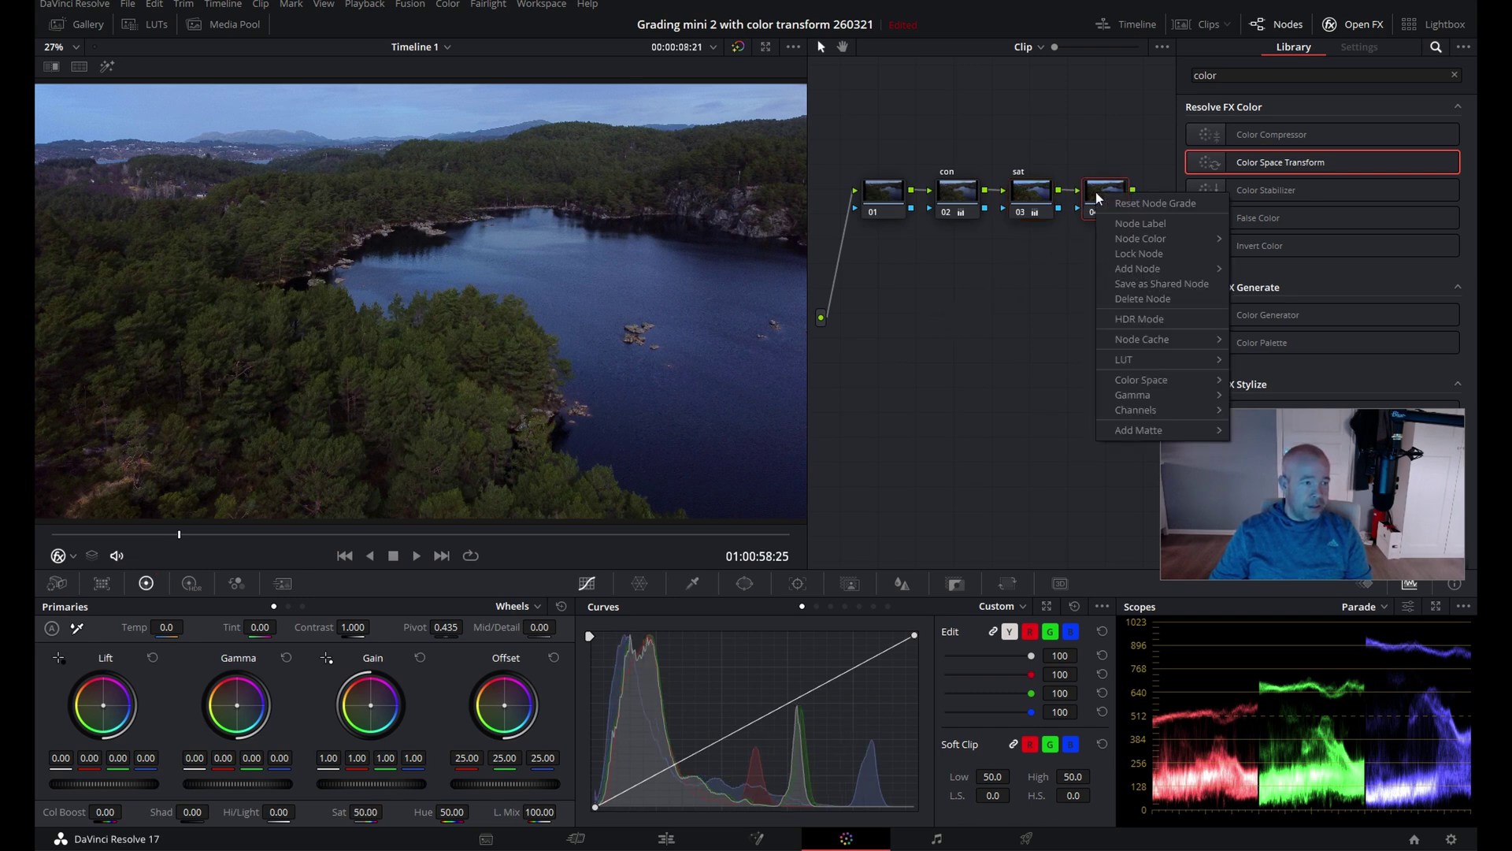
click(1125, 223)
text(color b)
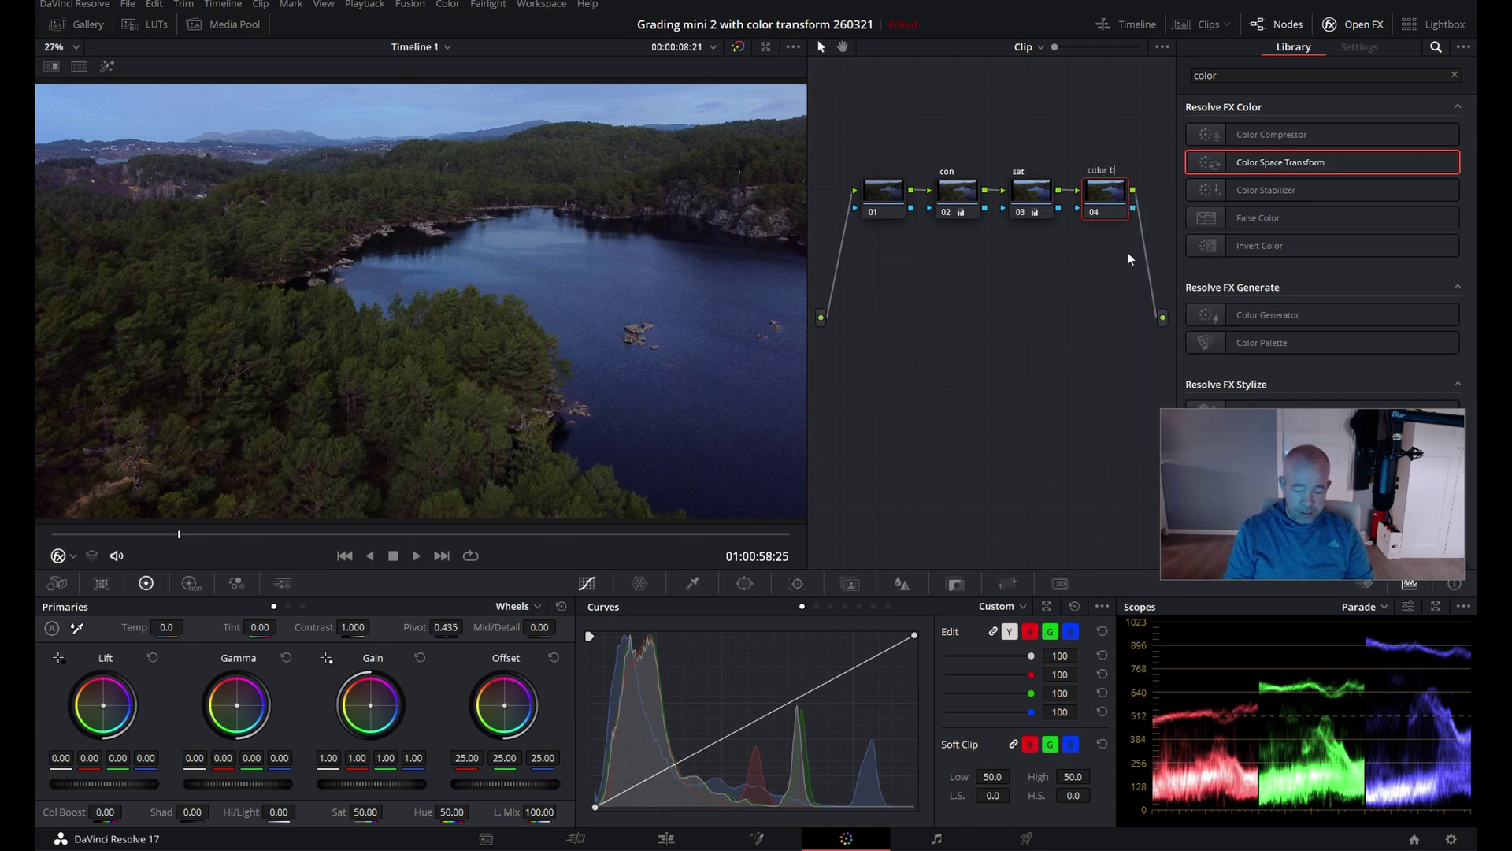
key(Return)
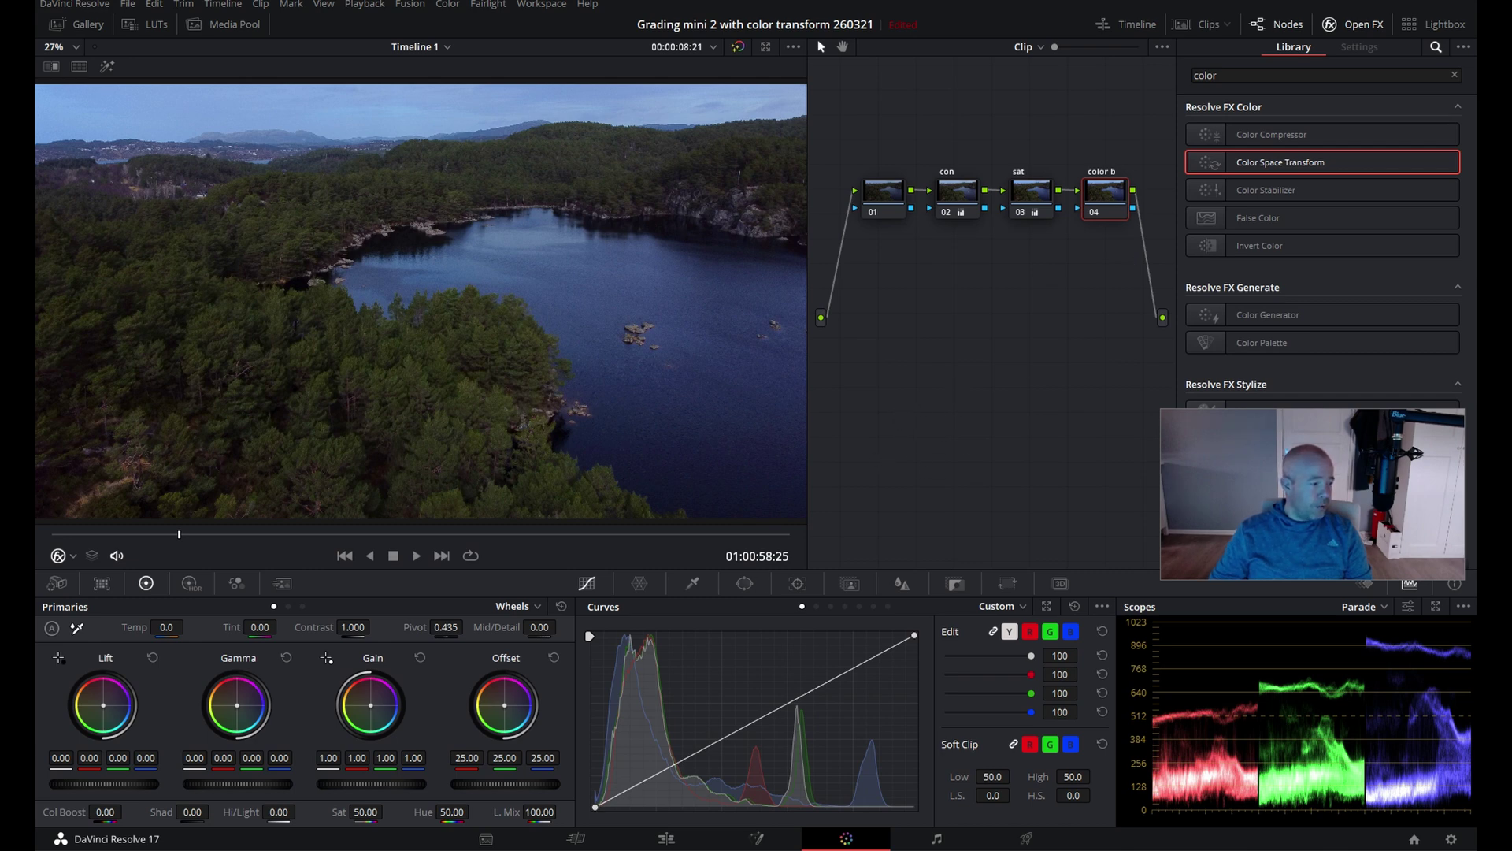
- Set the color b node's Hi/Light to 21.50 and Shad to -15.00, and play back the clip to 01:01:04:18
mouse_move(276, 812)
mouse_down()
mouse_move(322, 812)
mouse_move(304, 811)
mouse_up()
drag(193, 812, 227, 812)
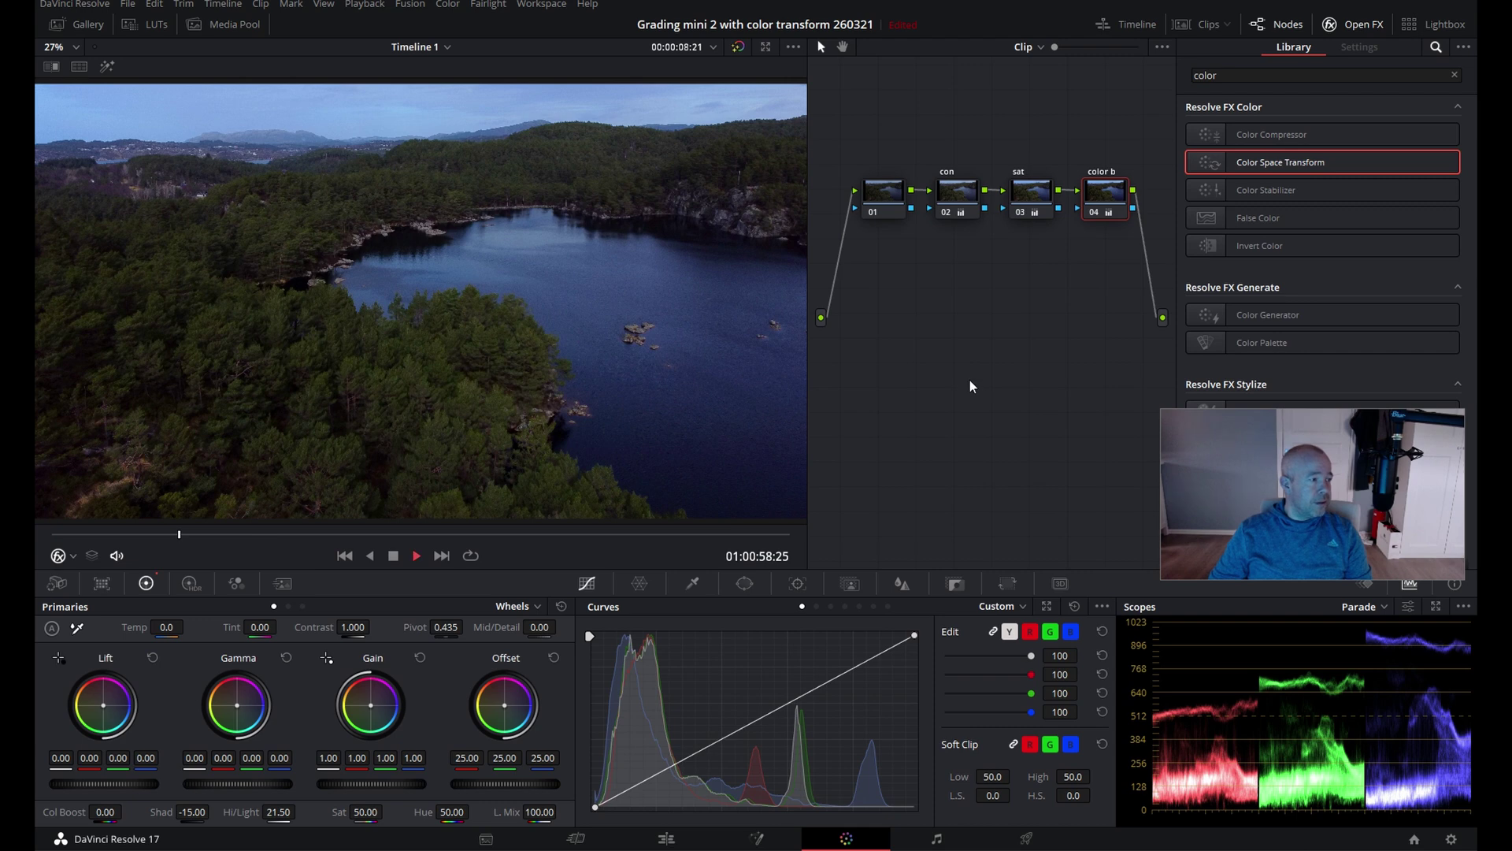
key(space)
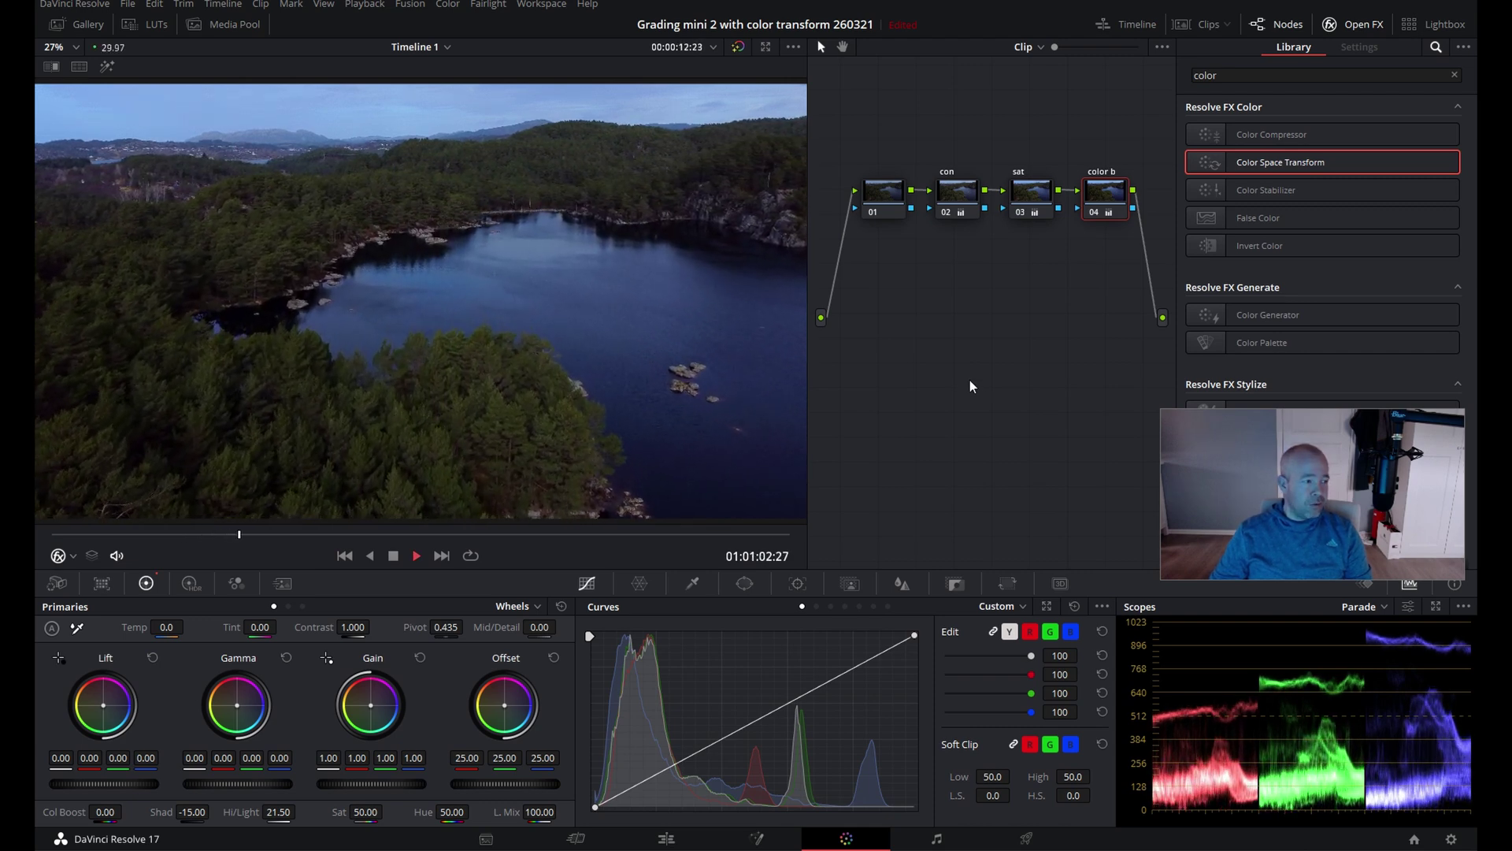
key(space)
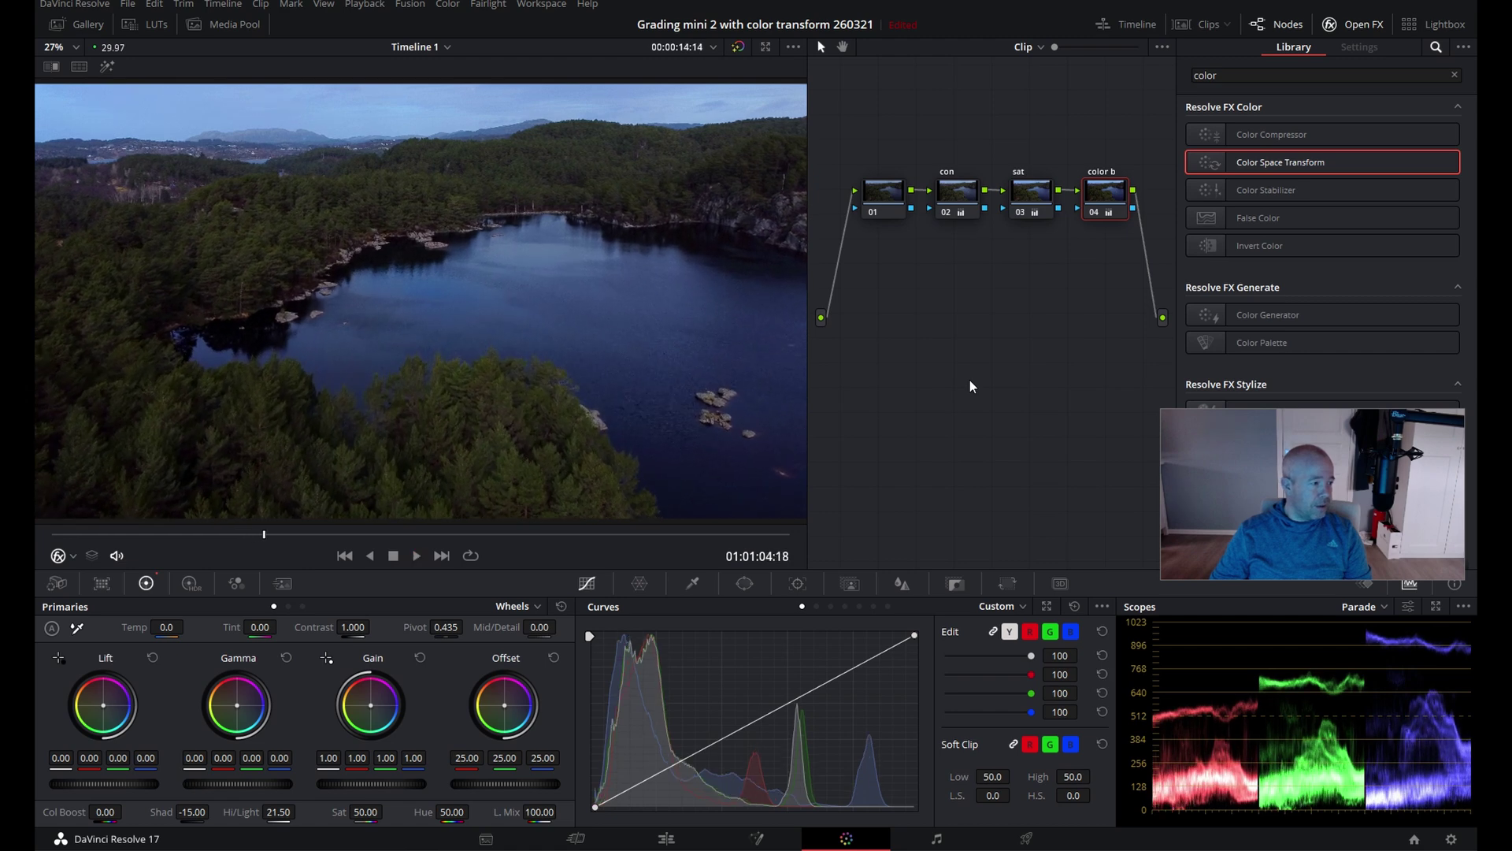
- On the Edit page, move the V1 clip back to the timeline start beneath the V2 clip and go to 01:00:39:14
click(667, 837)
drag(618, 633, 335, 631)
drag(573, 535, 431, 545)
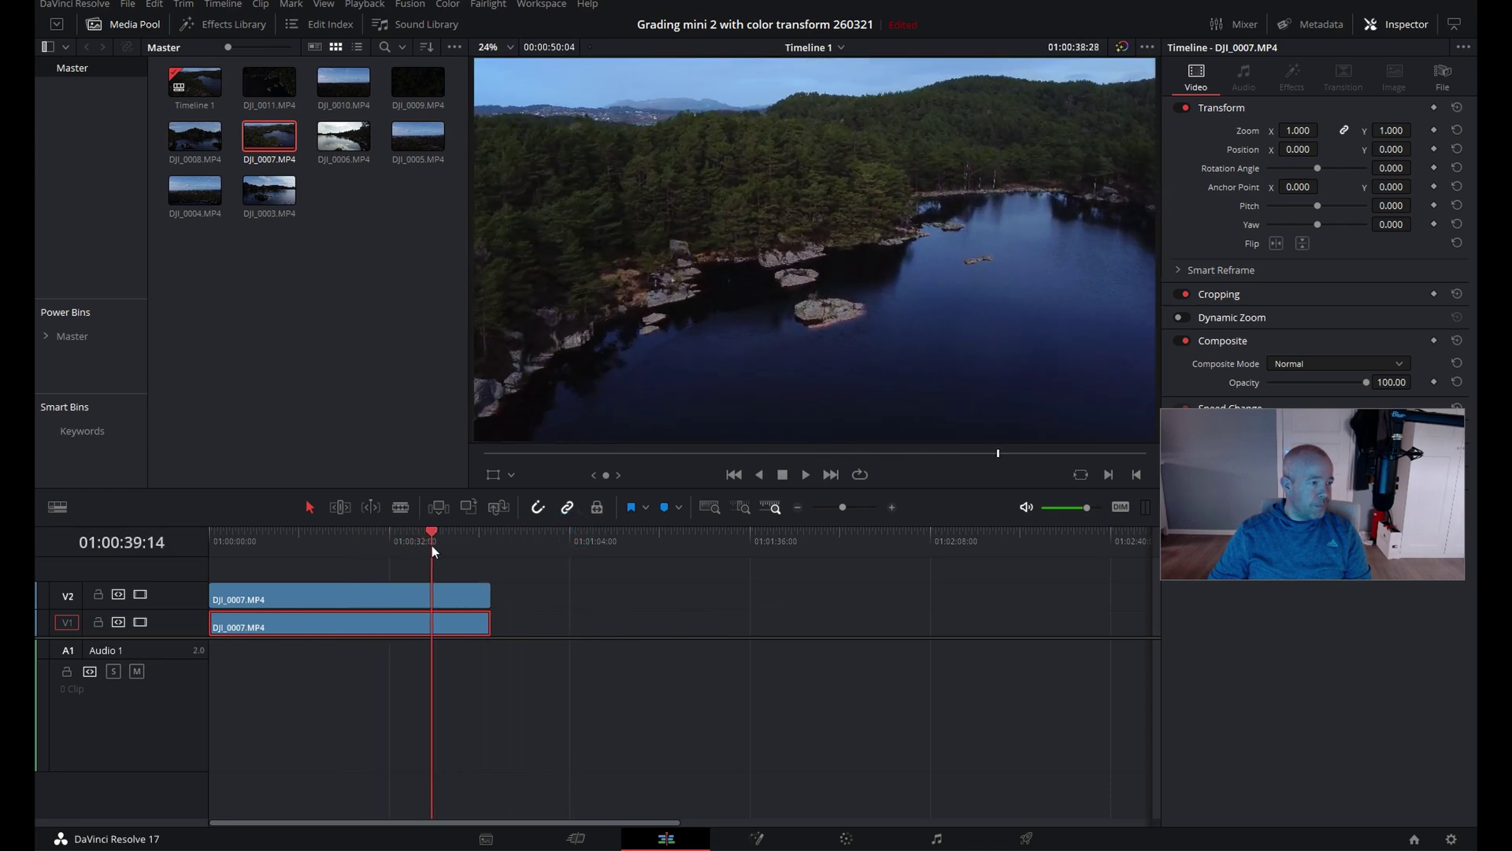
- Compare the two differently graded clips at 01:00:39:14 by repeatedly disabling and enabling the V2 video track, leaving it disabled
click(390, 596)
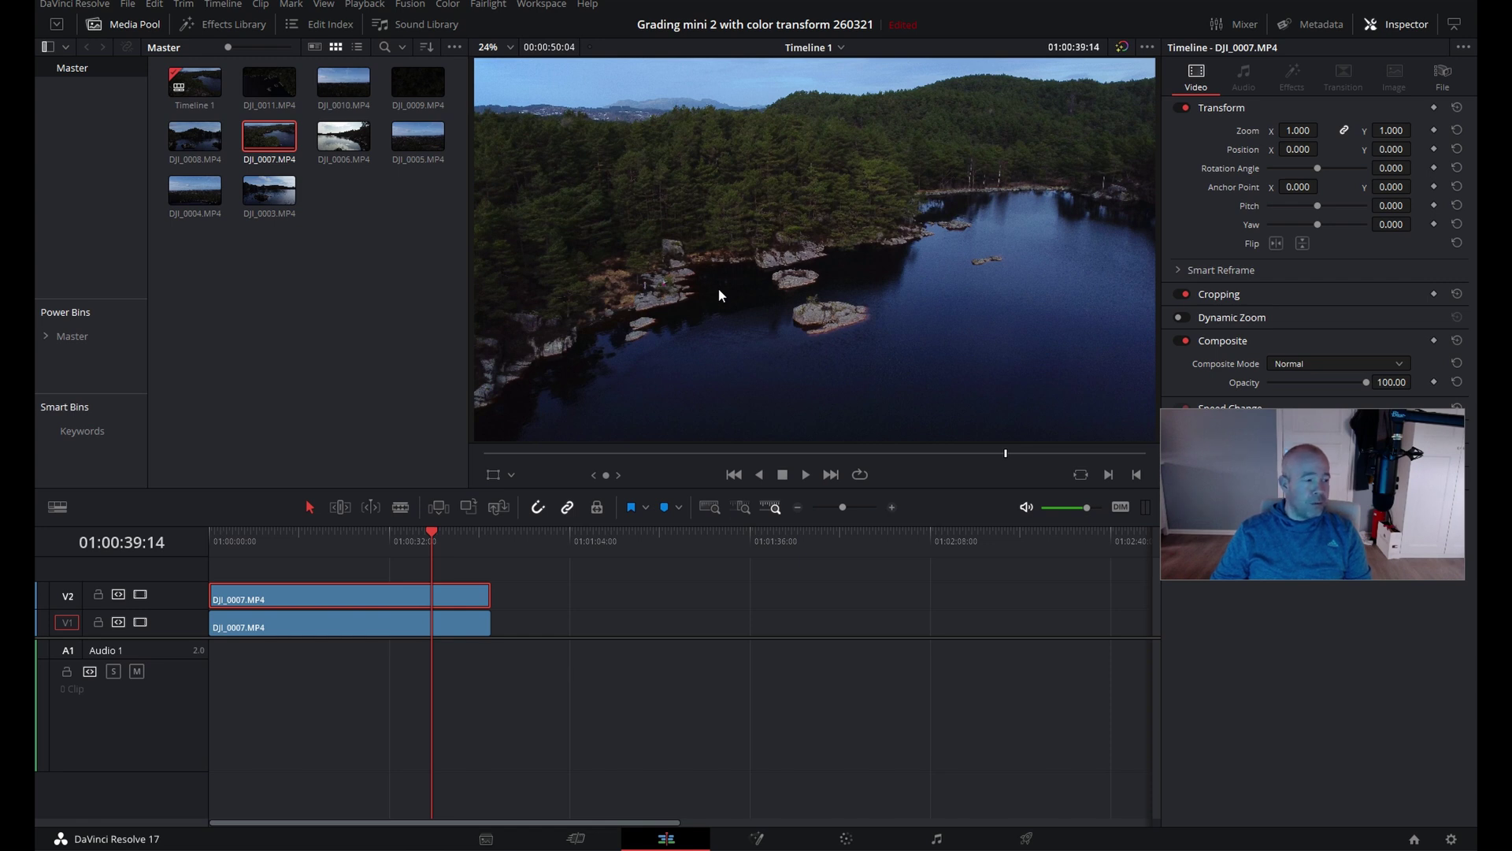
click(140, 595)
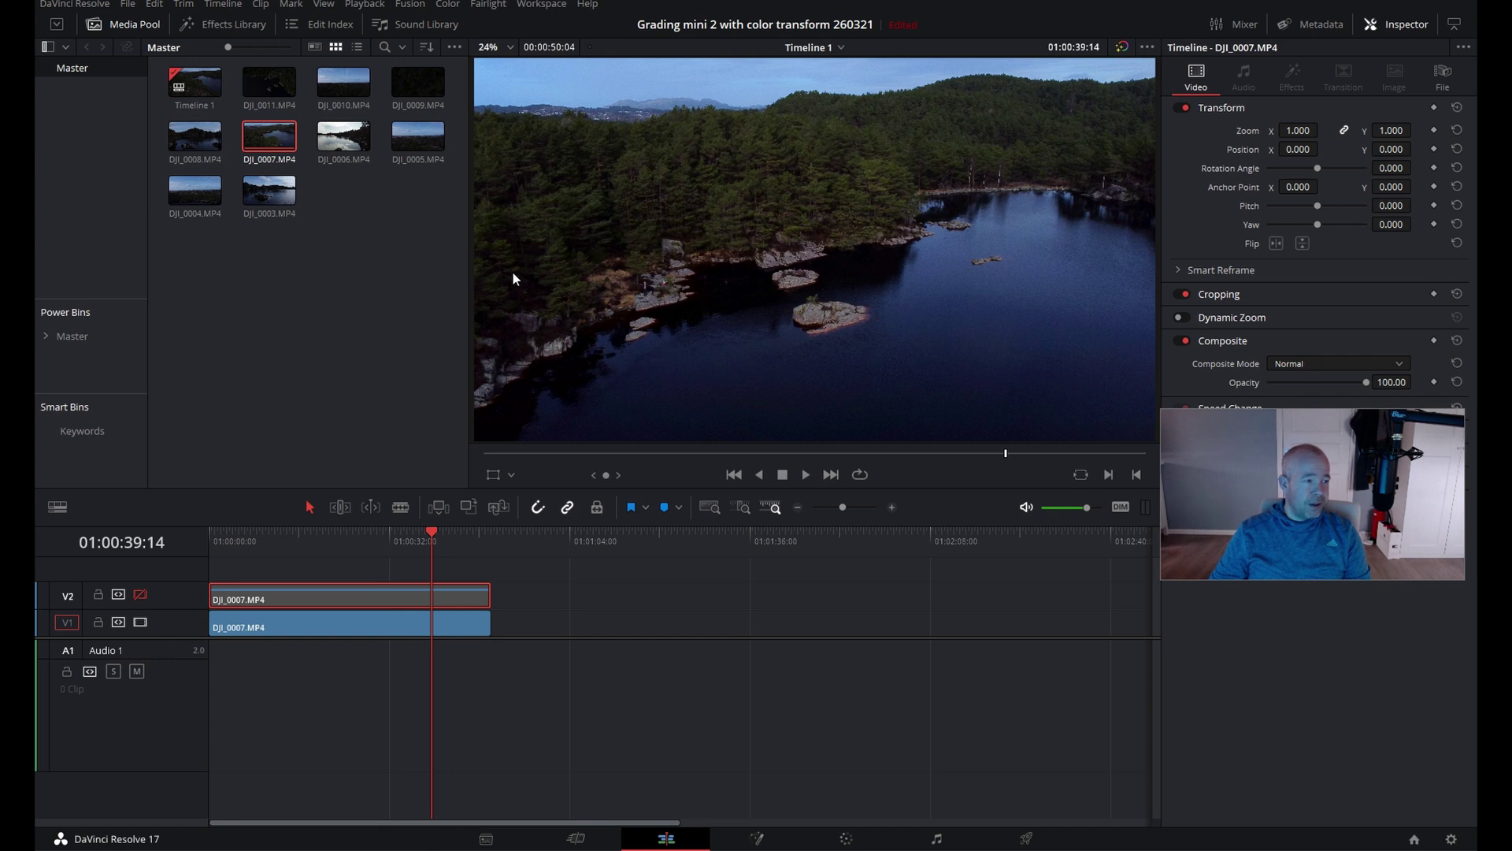
click(142, 594)
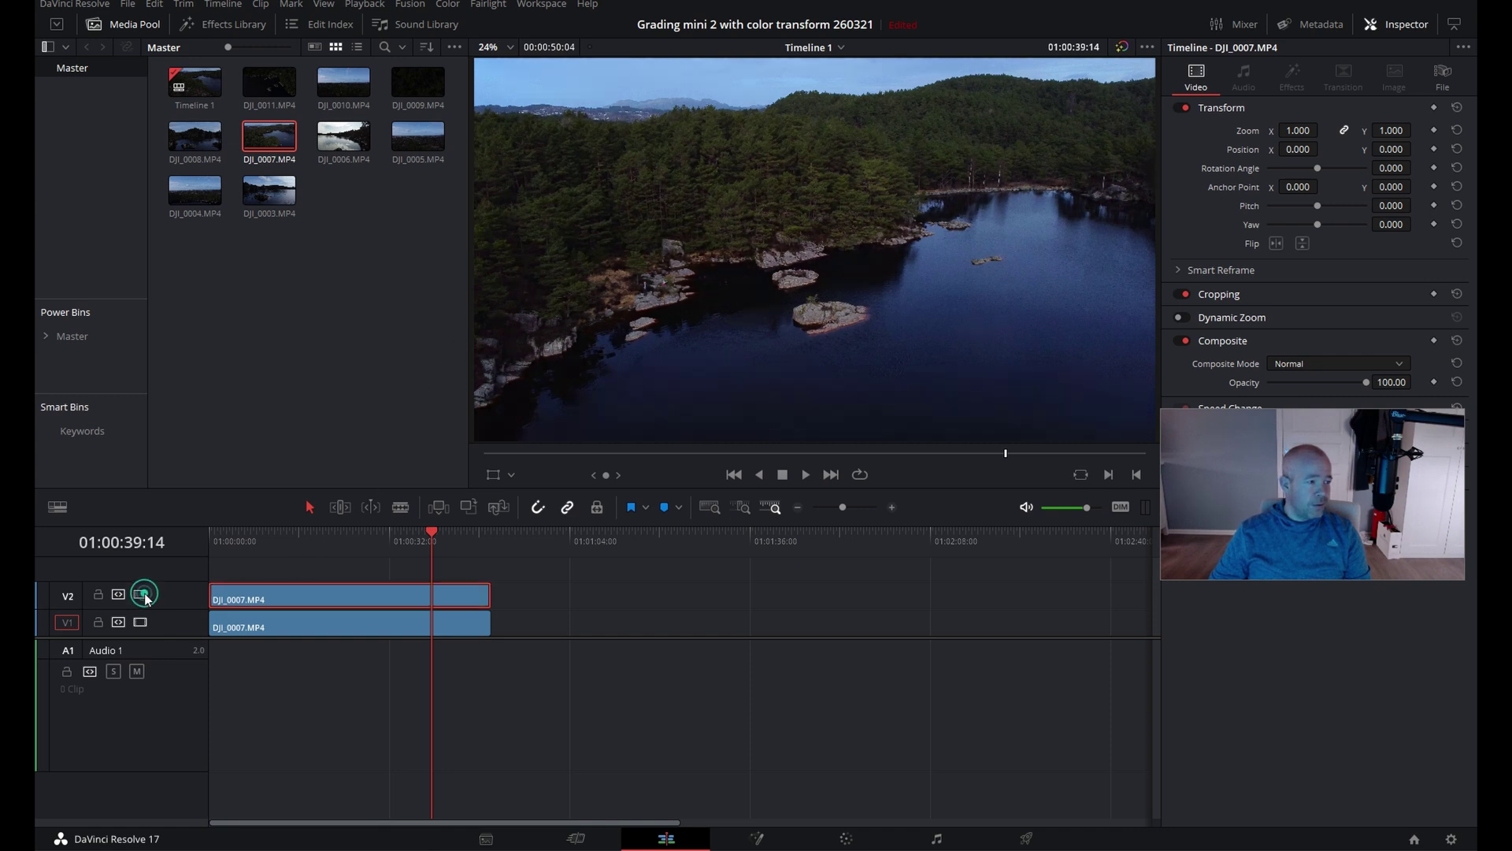
click(142, 594)
click(142, 594)
click(144, 594)
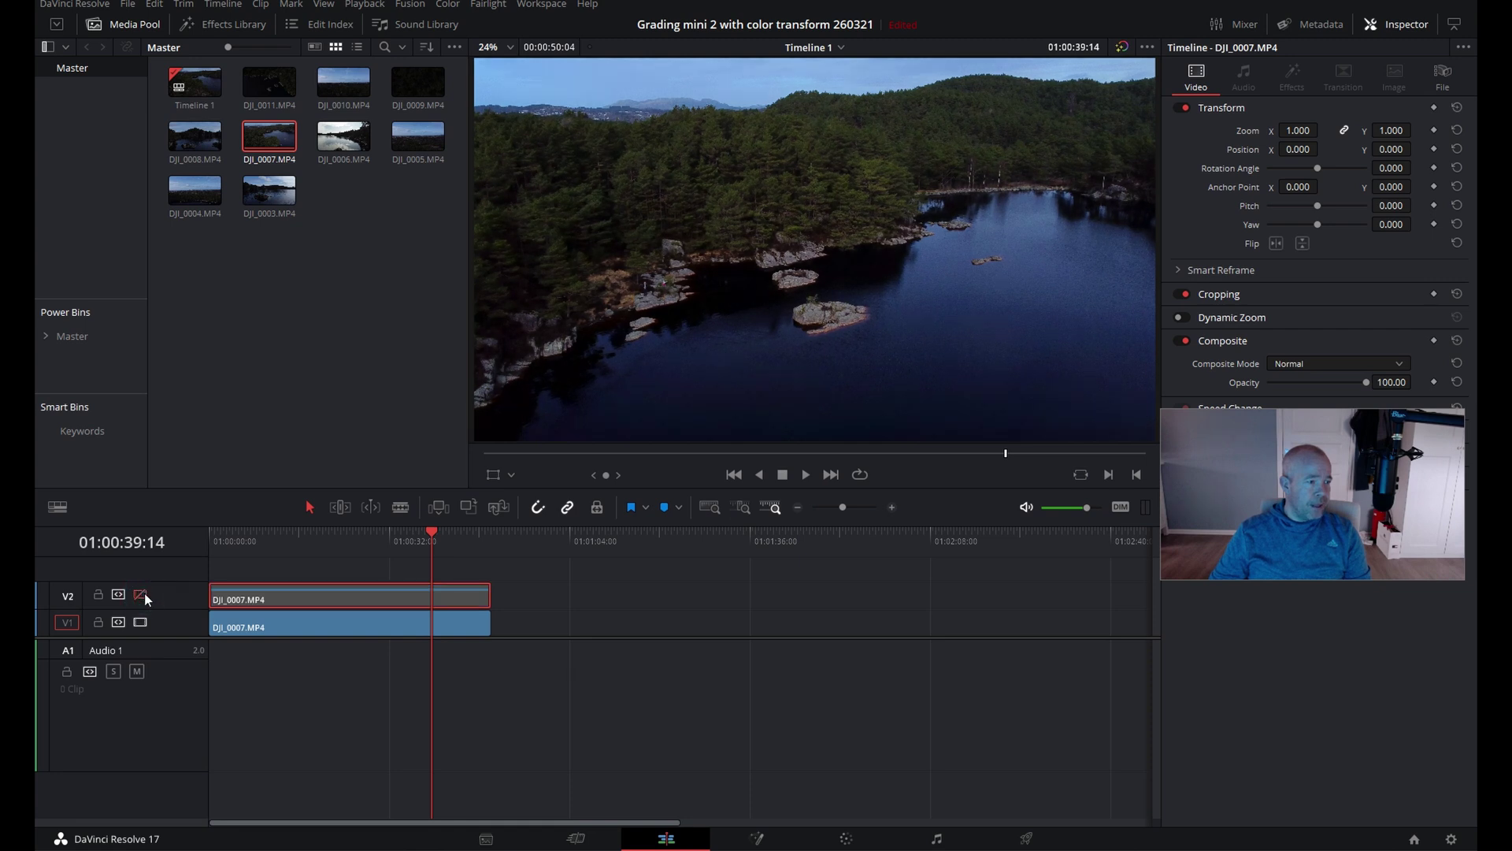
- Compare the two gradings again at 01:00:39:14 by repeatedly toggling the V2 video track, leaving it enabled
click(144, 593)
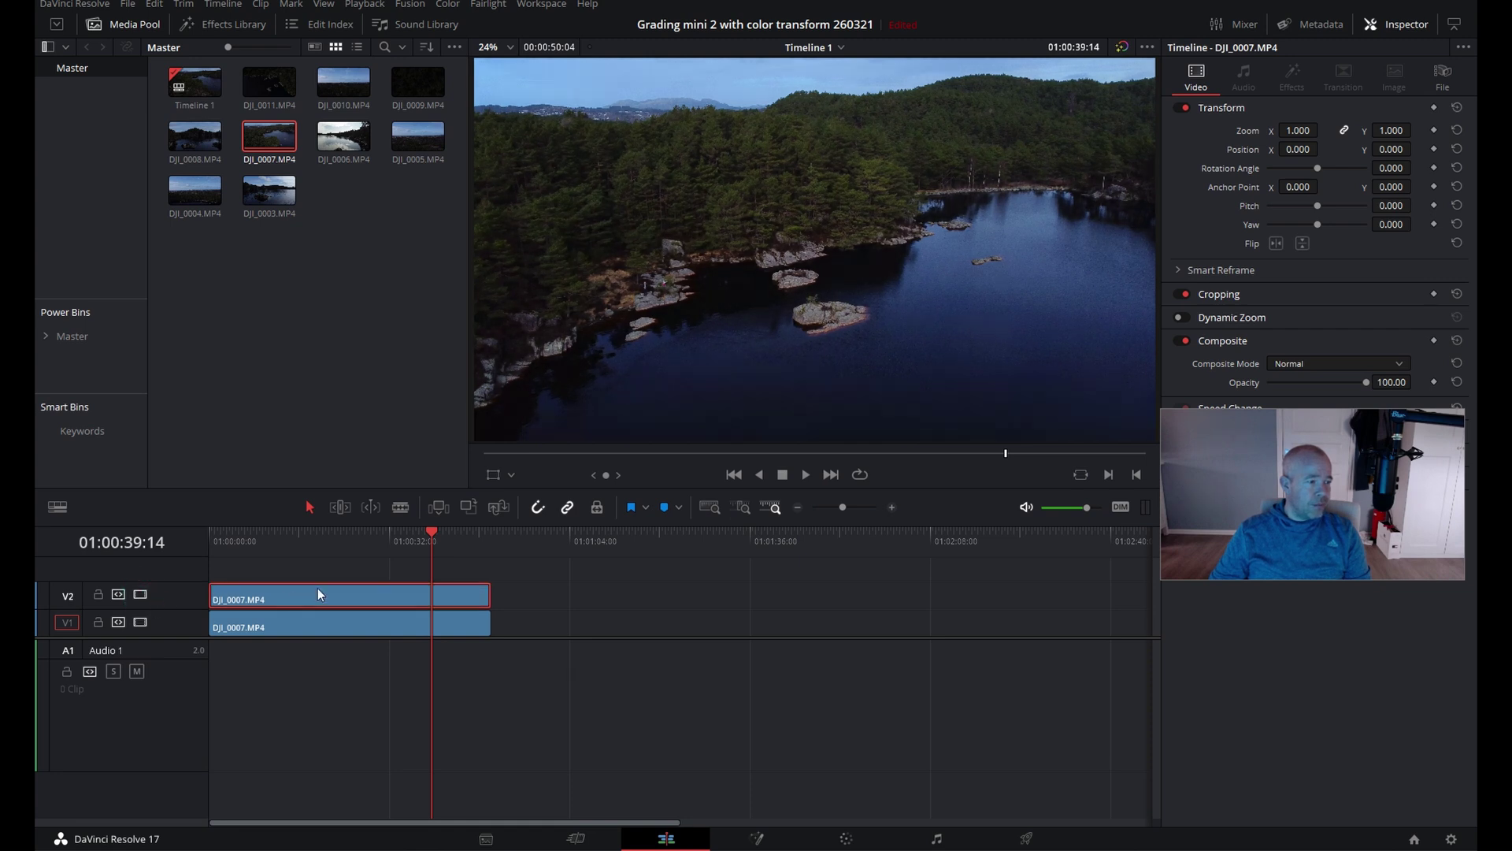
click(144, 592)
click(144, 592)
click(144, 592)
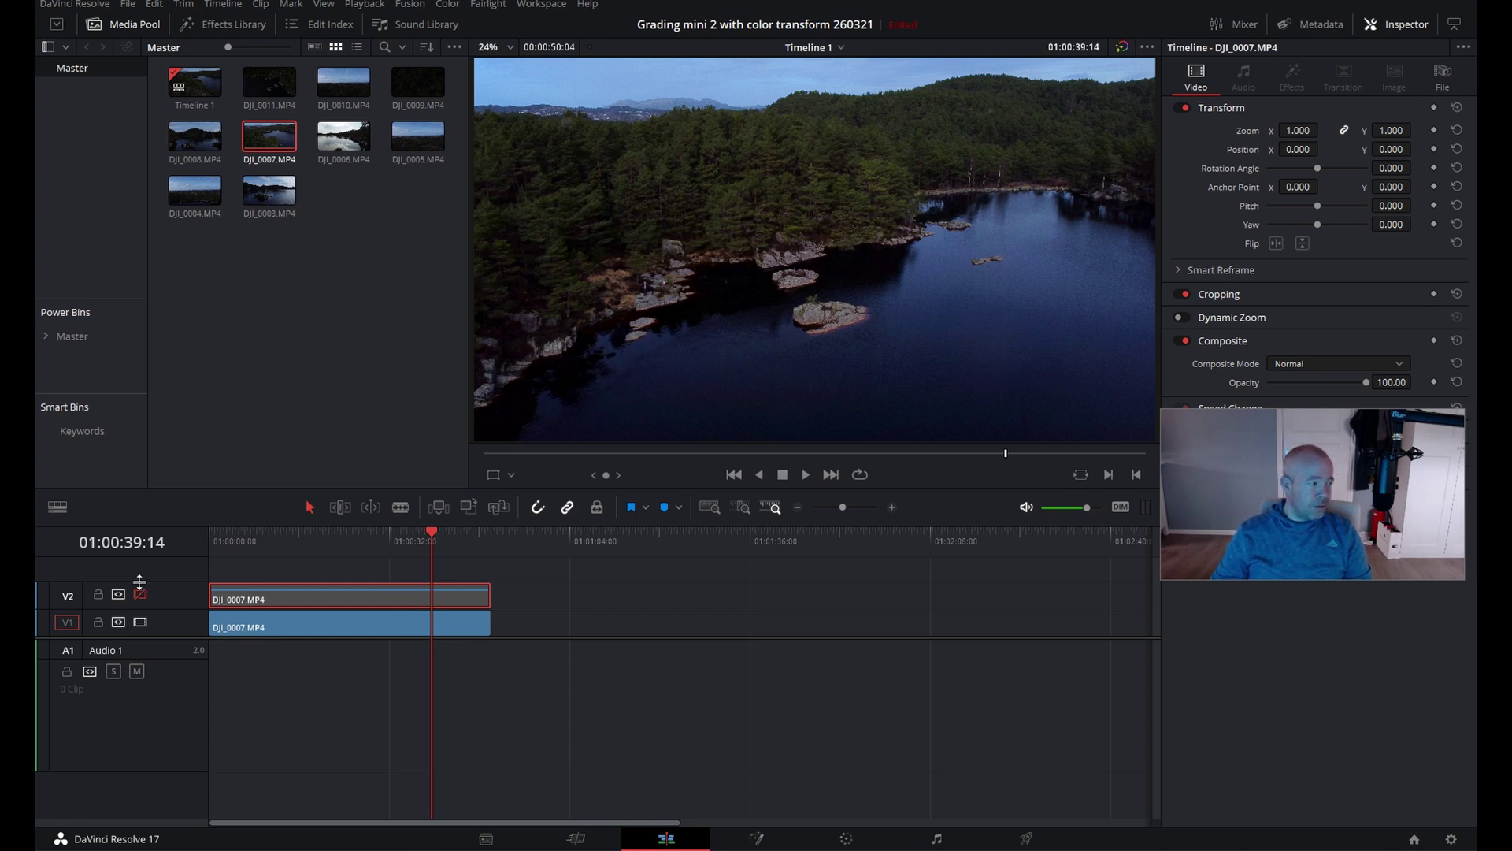
click(145, 593)
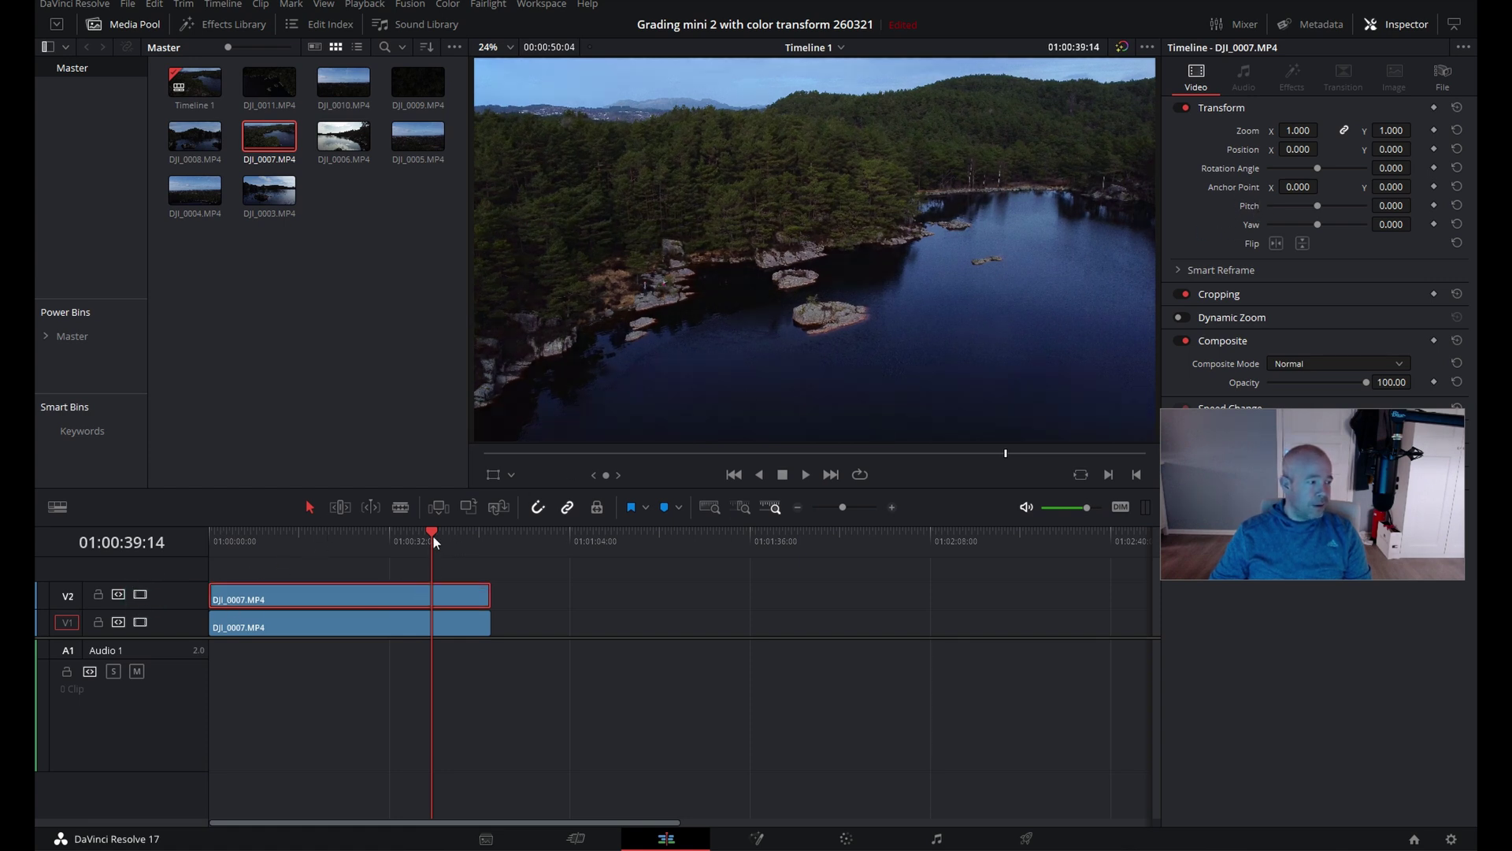
- Go to 01:00:42:28 and set the V2 clip's Zoom to 5.000
drag(430, 532, 452, 531)
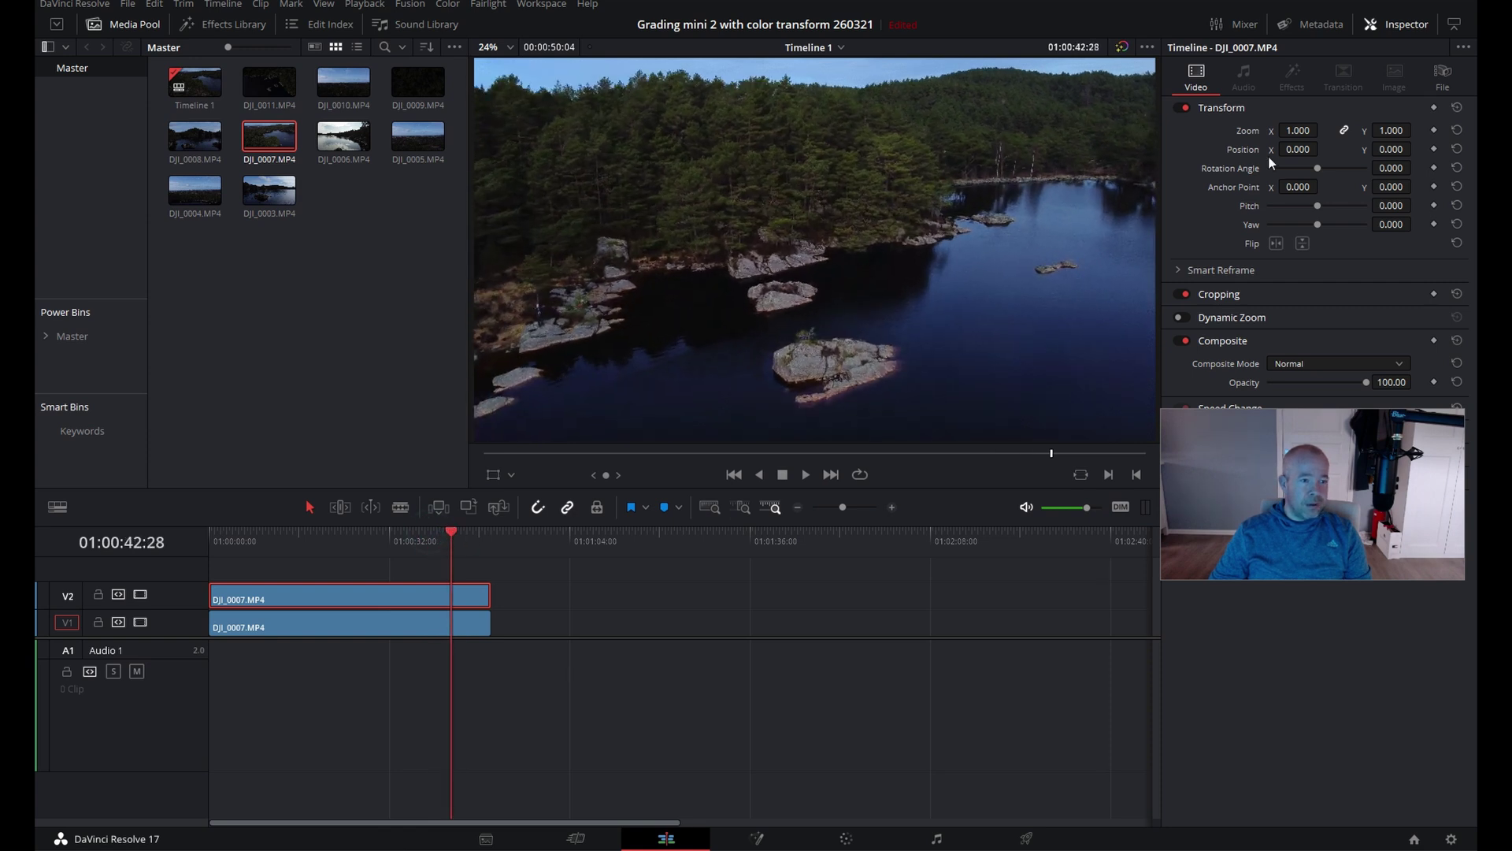
click(1298, 132)
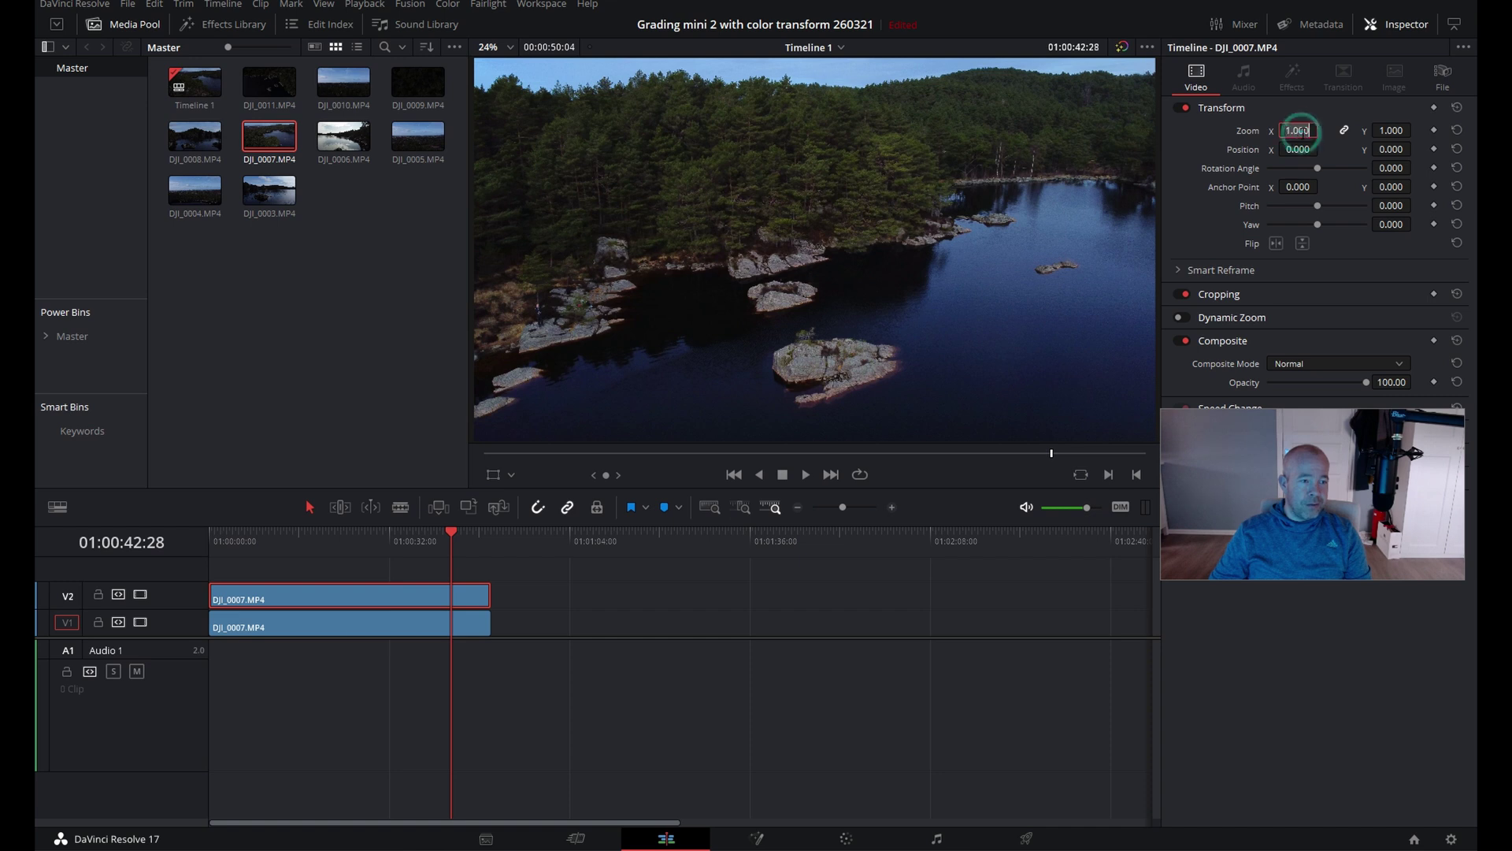
text(5)
key(Return)
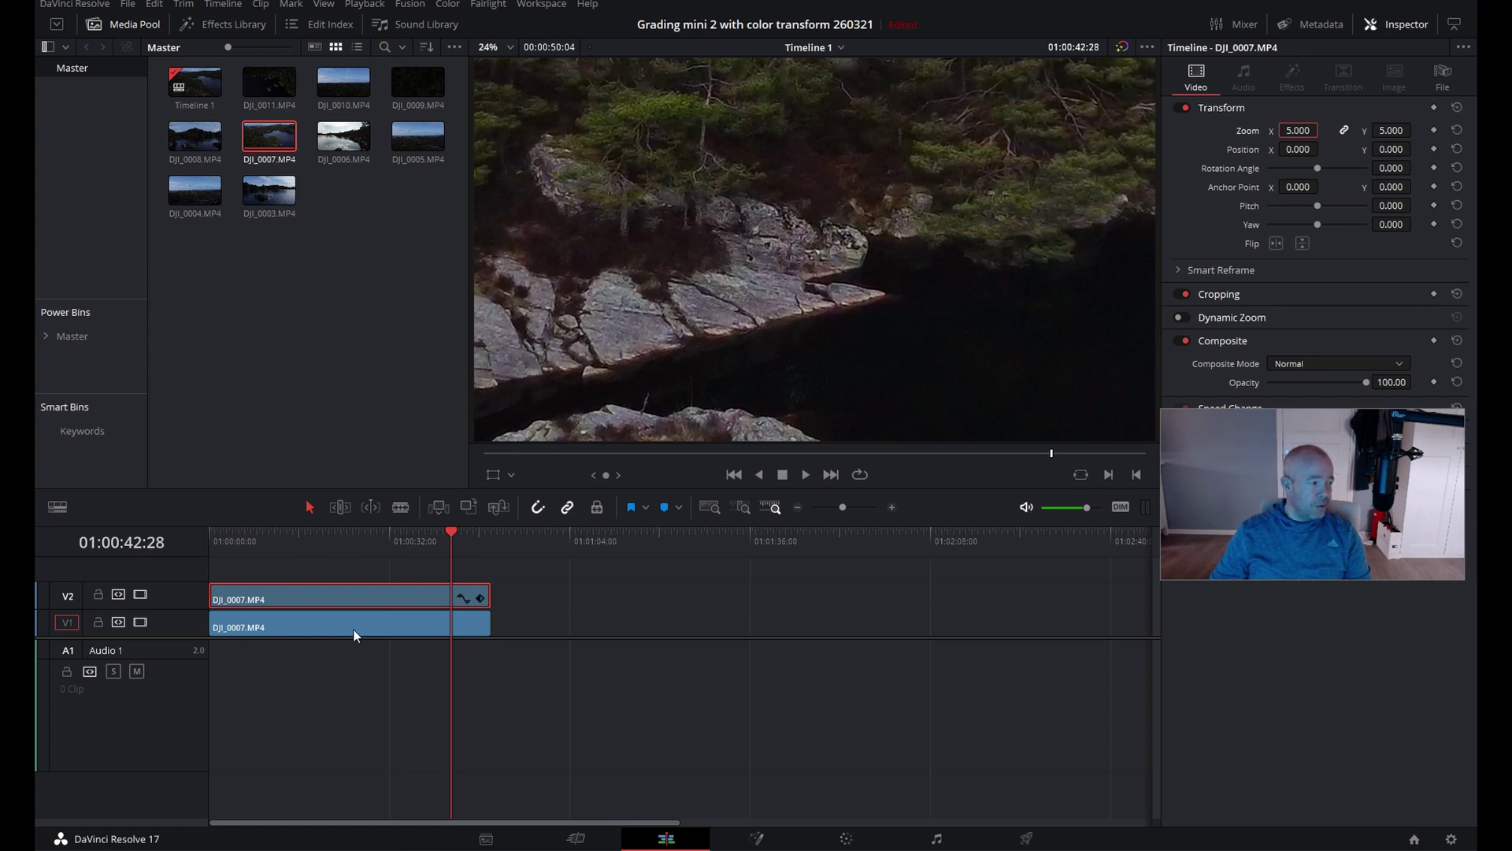
- Disable the V2 video track and set the V1 clip's Zoom to 5.000
click(140, 595)
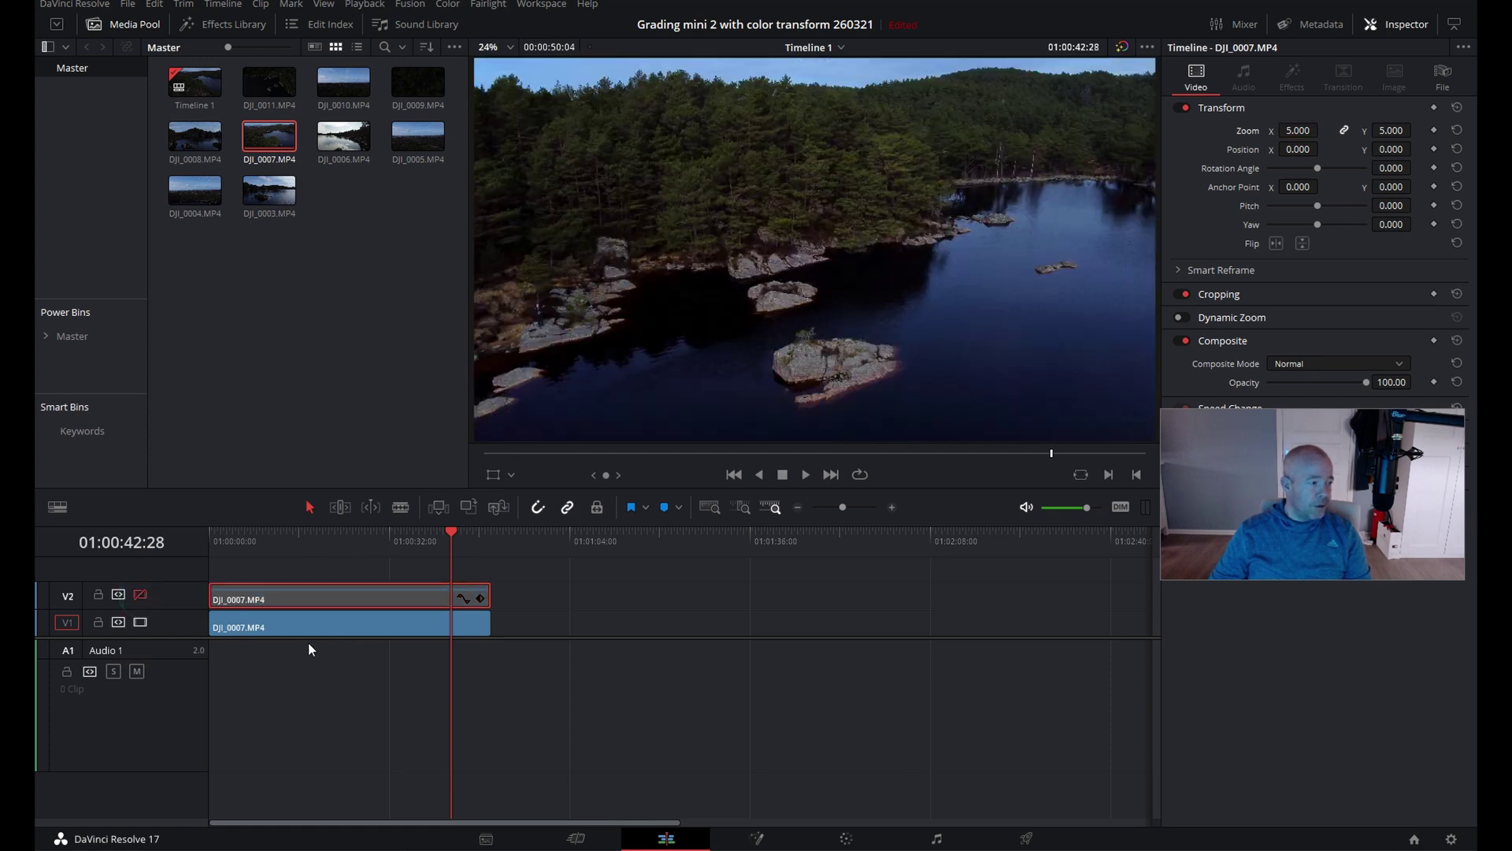
click(422, 630)
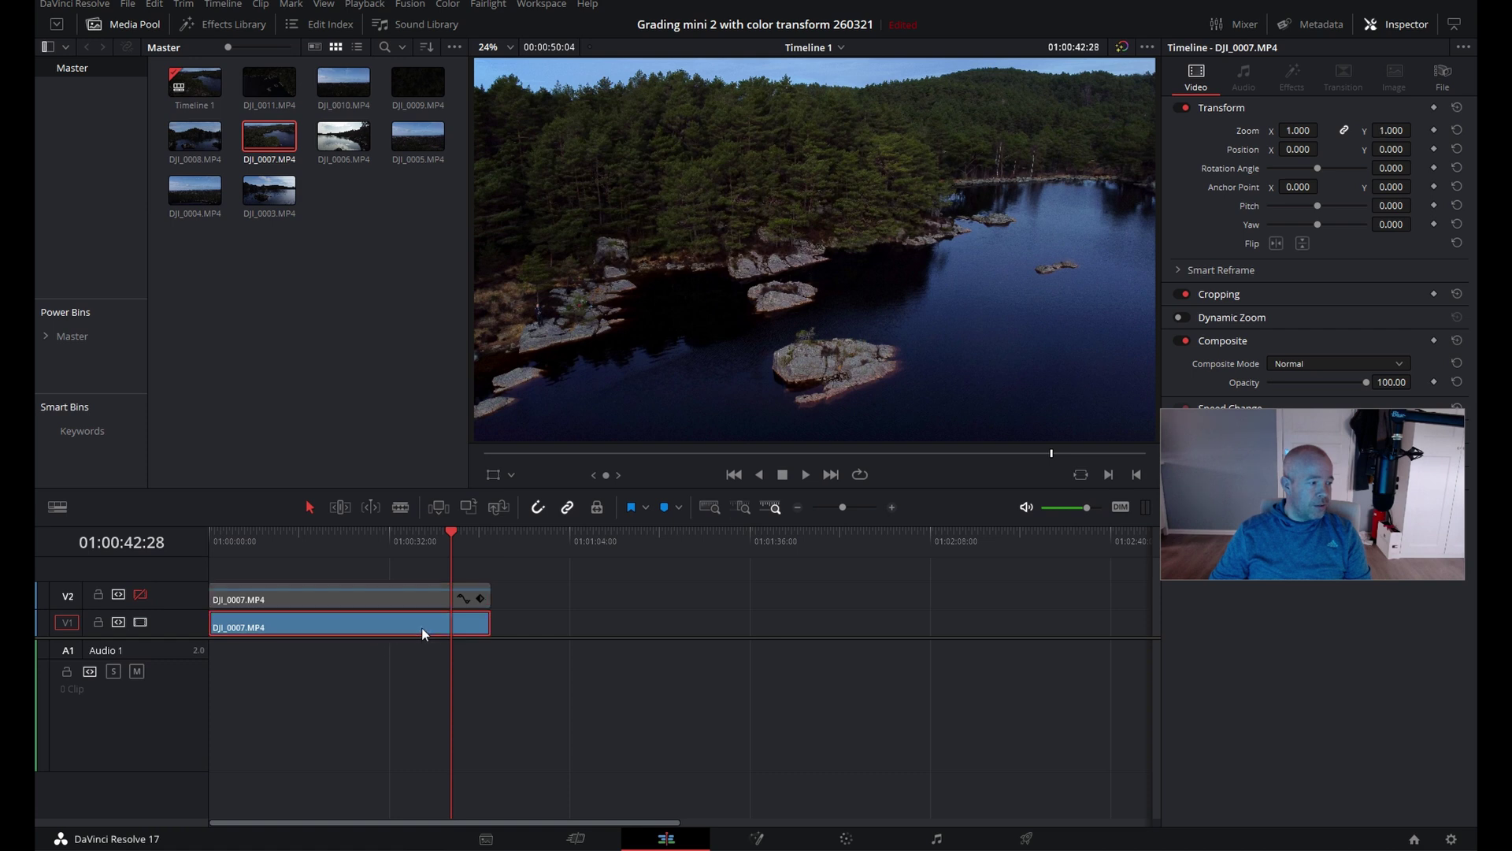
click(1300, 131)
text(5)
key(Return)
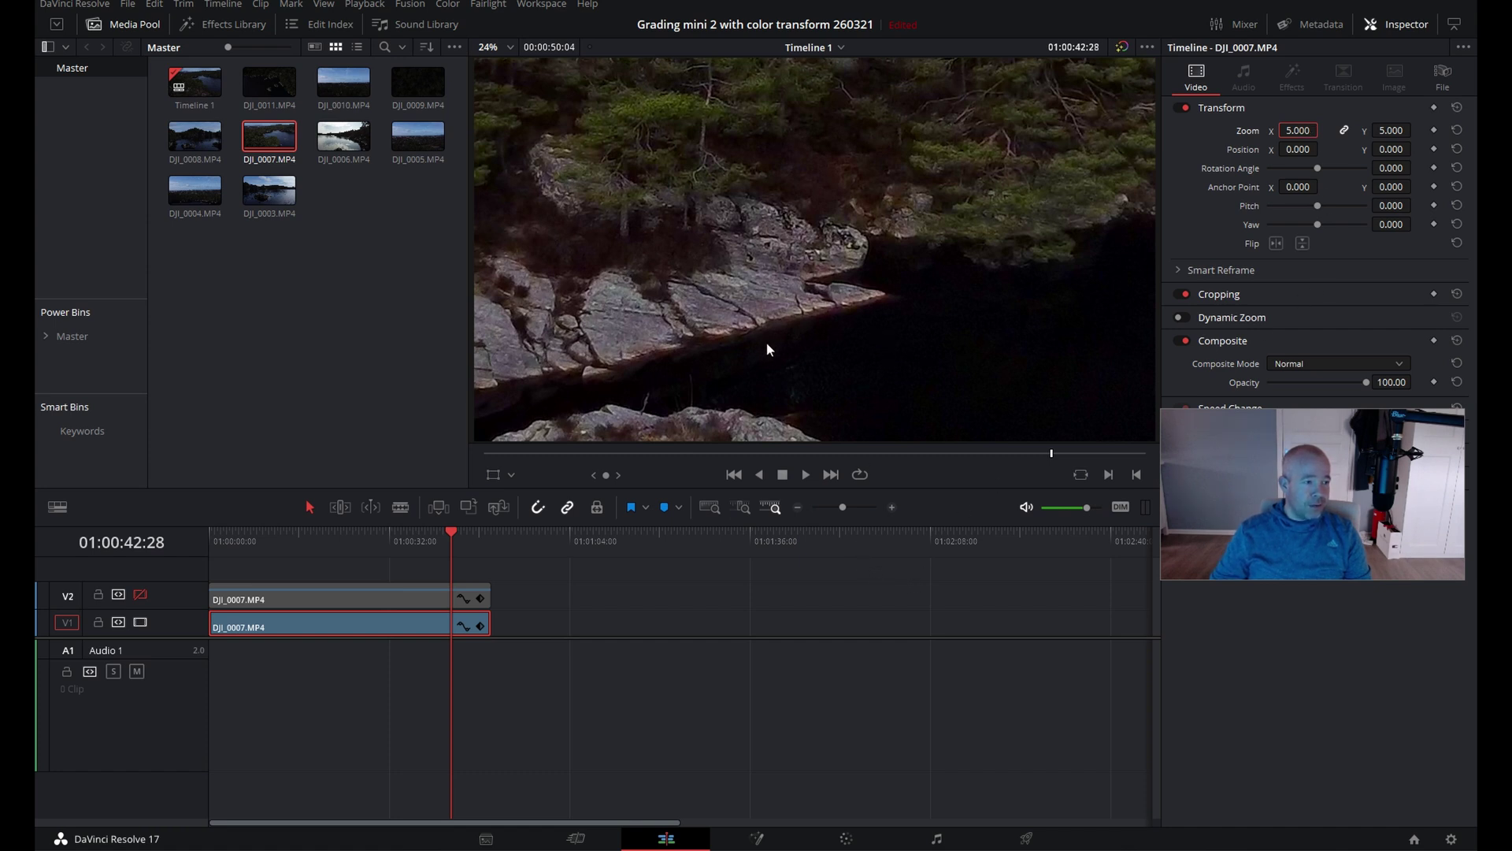
- Compare rock, tree and dark water detail in the two gradings at 5x zoom by toggling the V2 video track, leaving it enabled
click(140, 594)
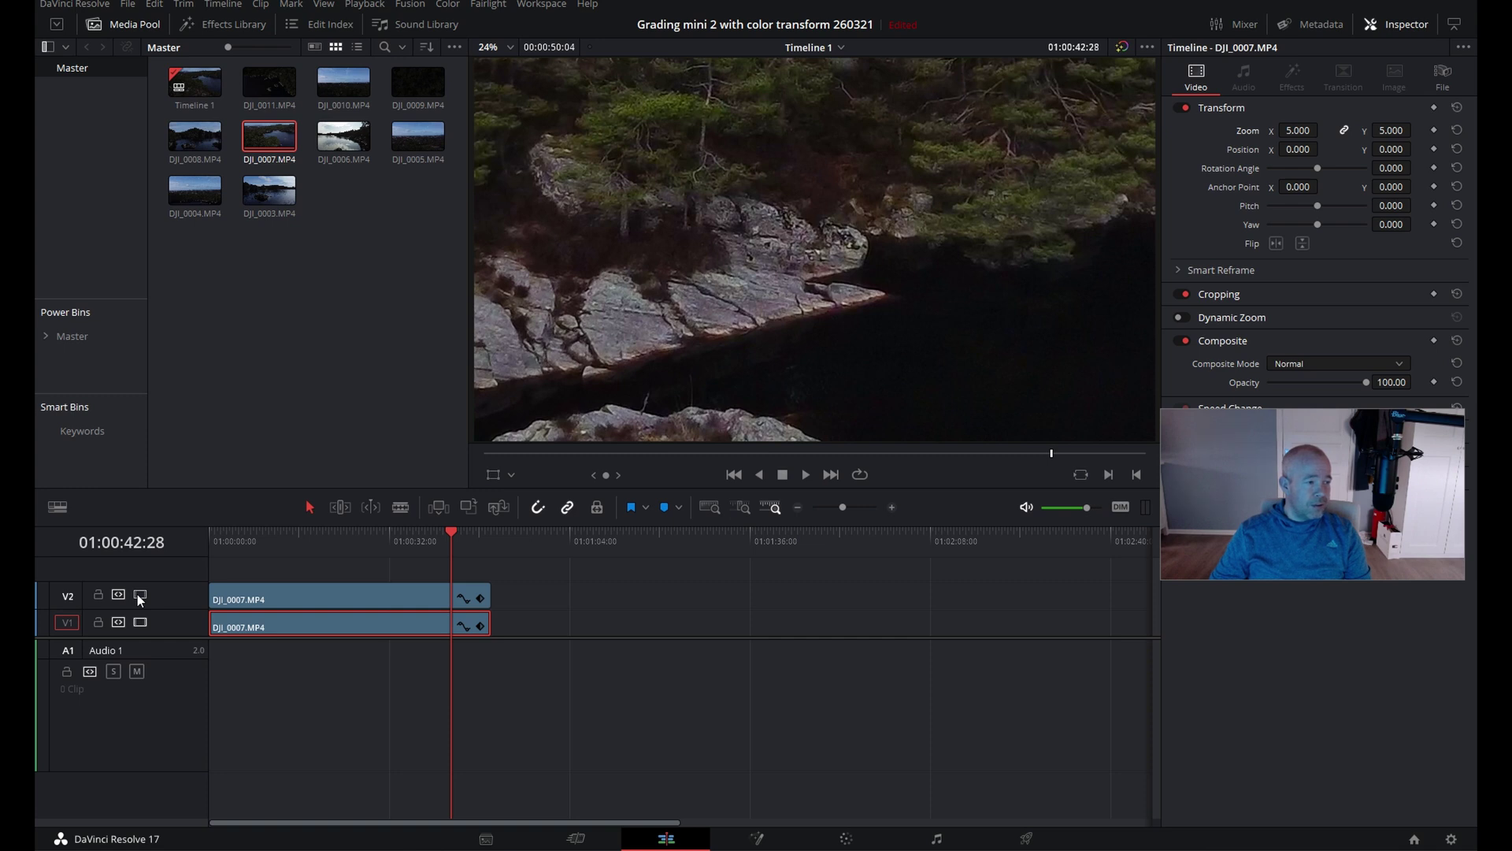
click(139, 595)
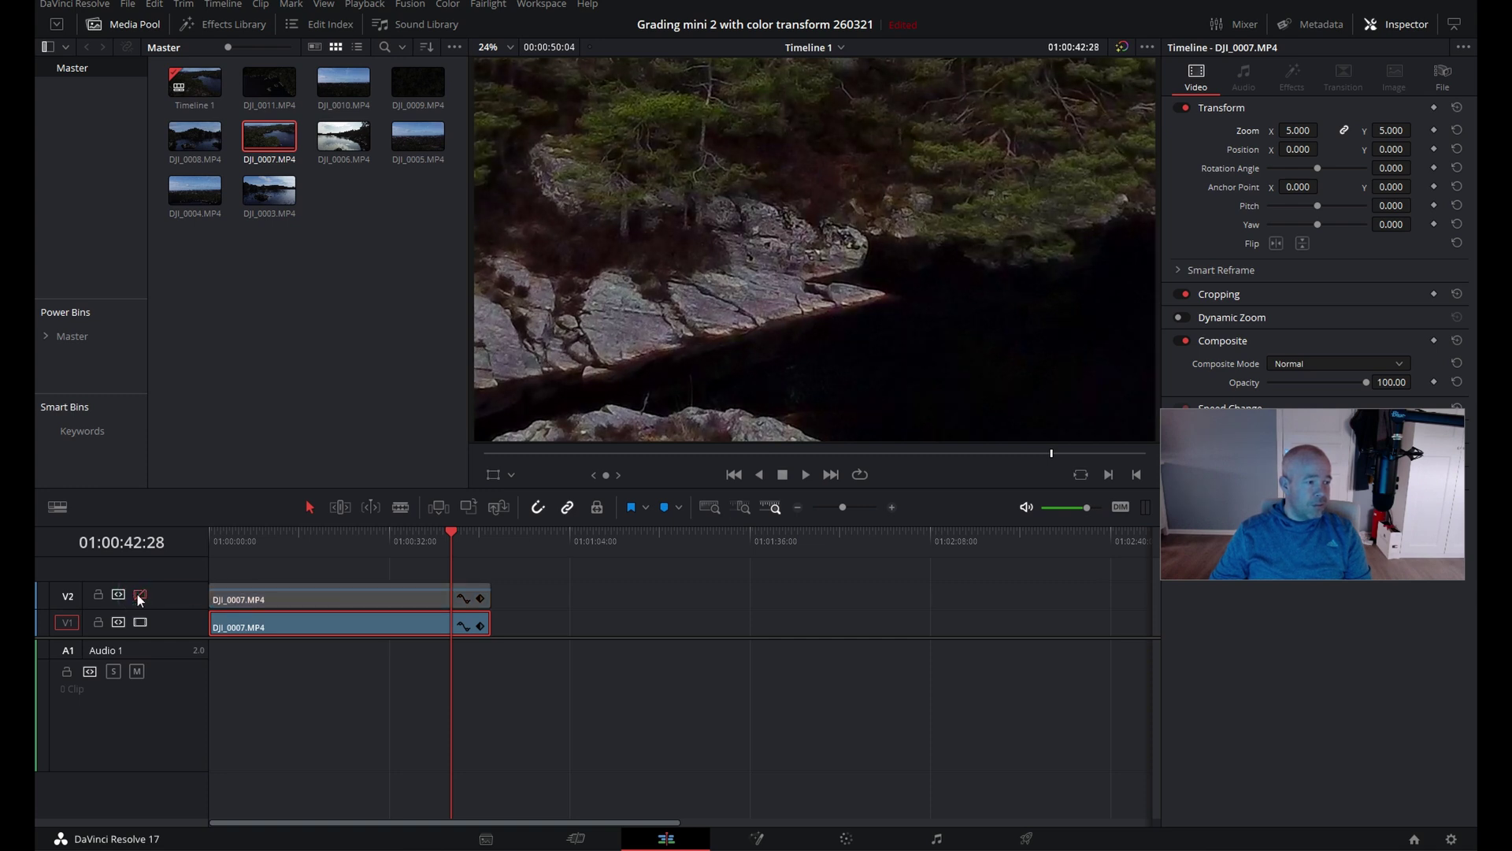
click(139, 596)
click(138, 595)
click(139, 595)
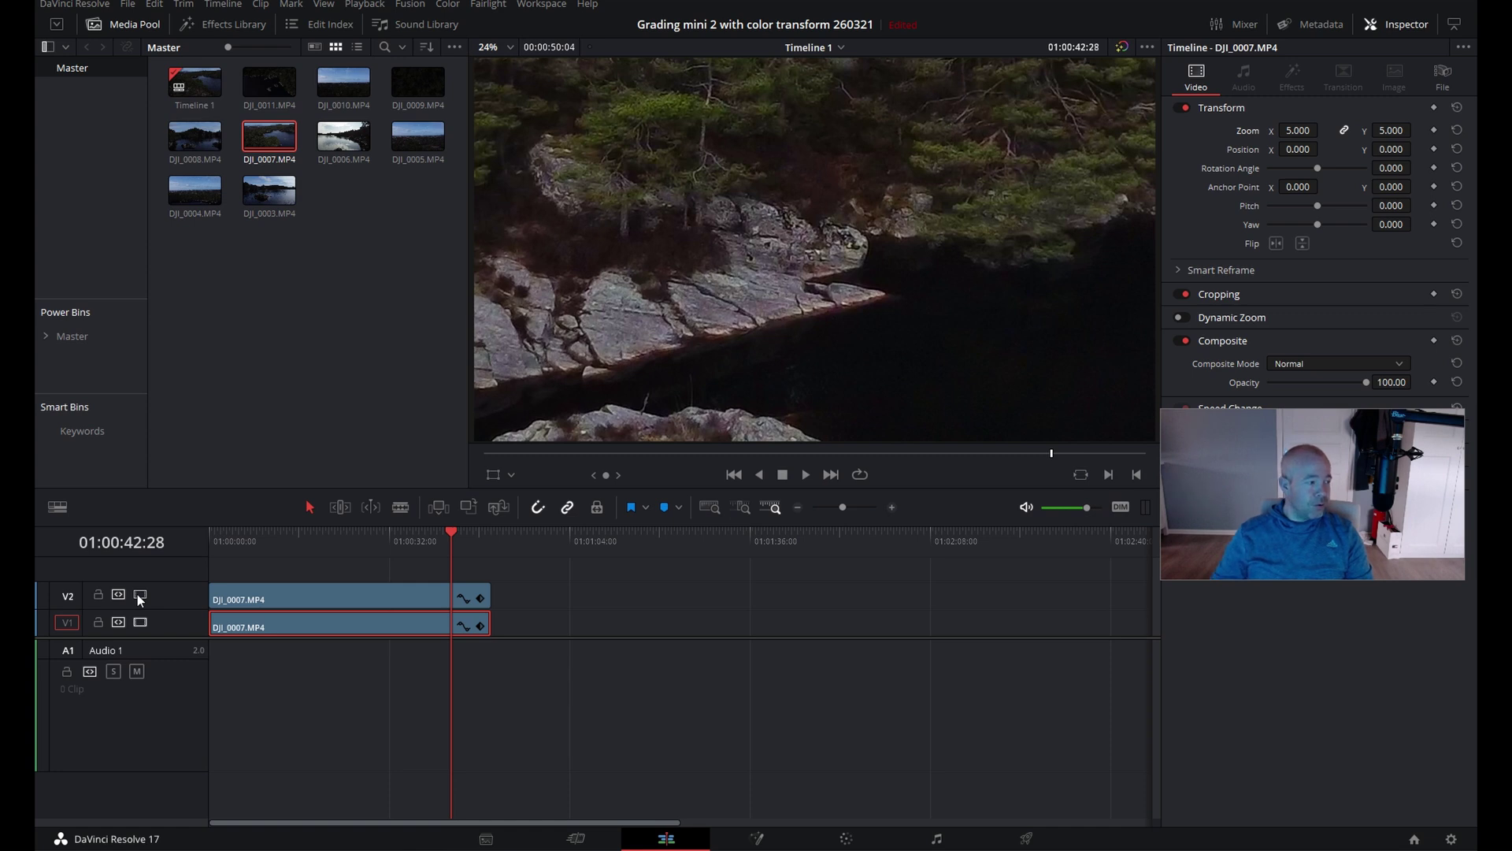
click(139, 594)
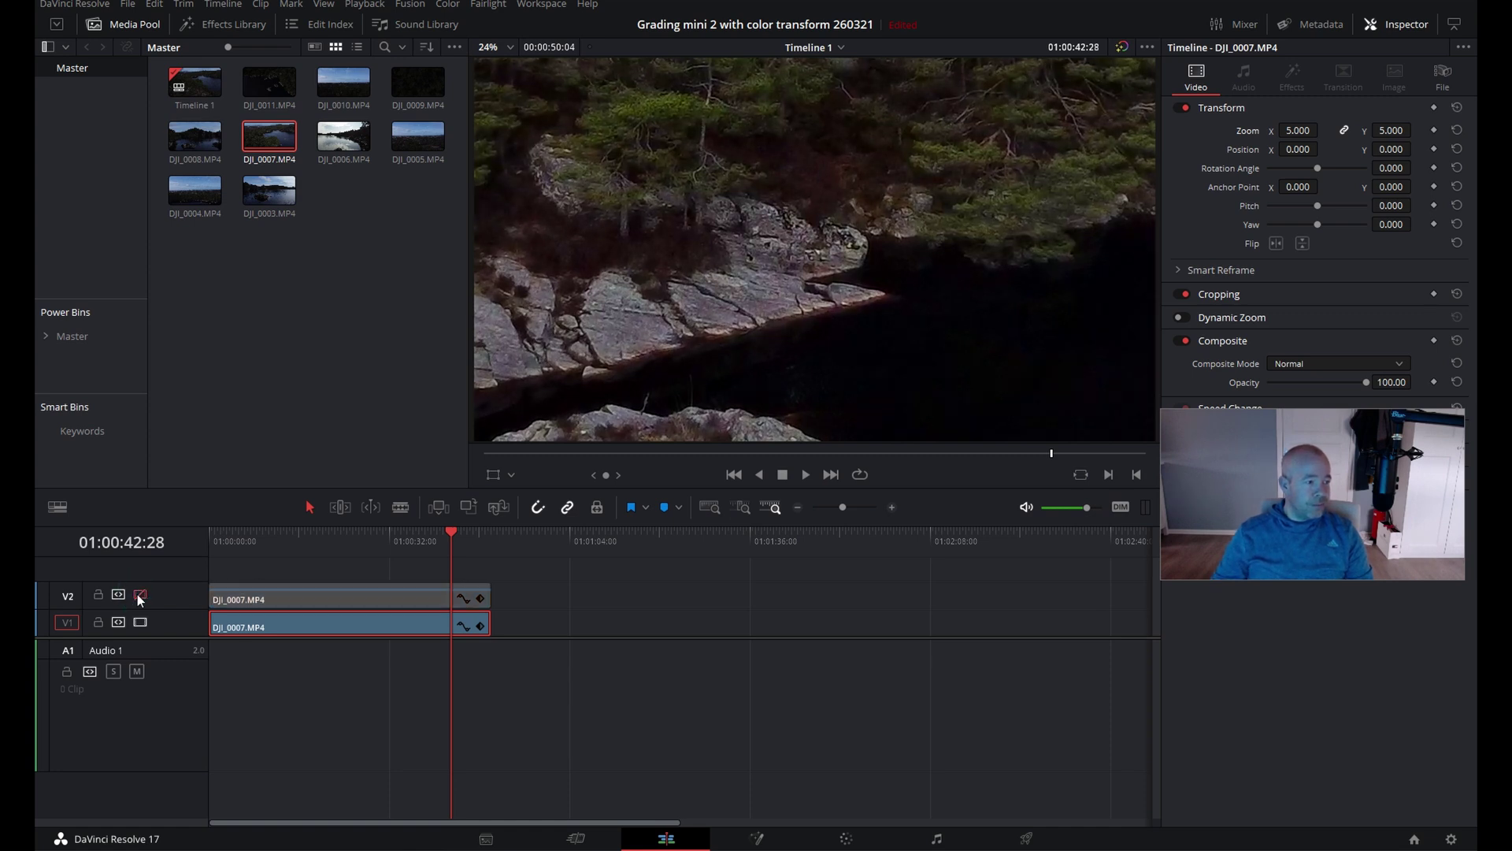
click(139, 594)
click(138, 594)
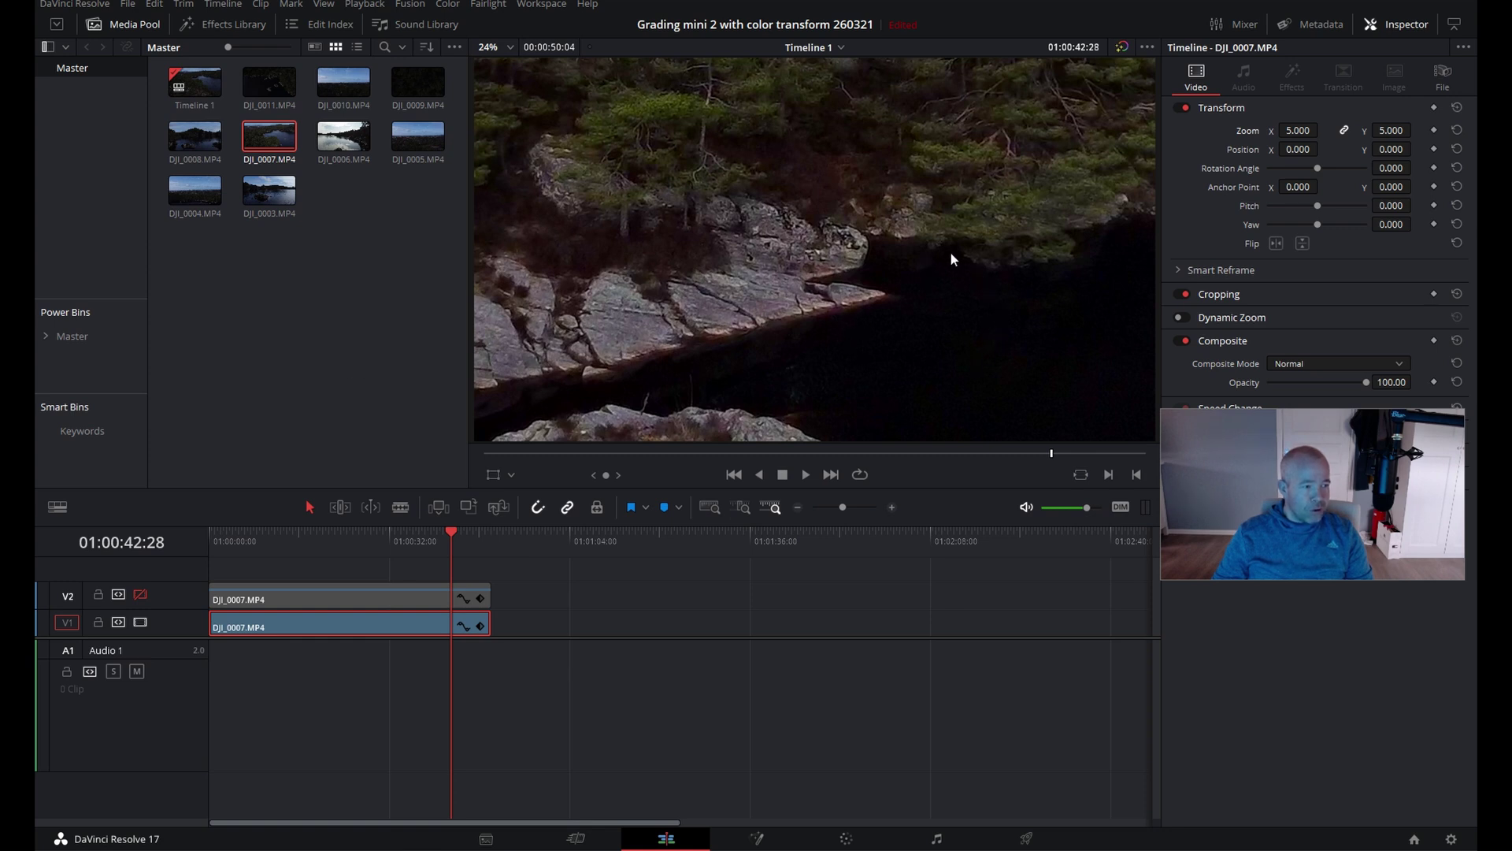
click(136, 599)
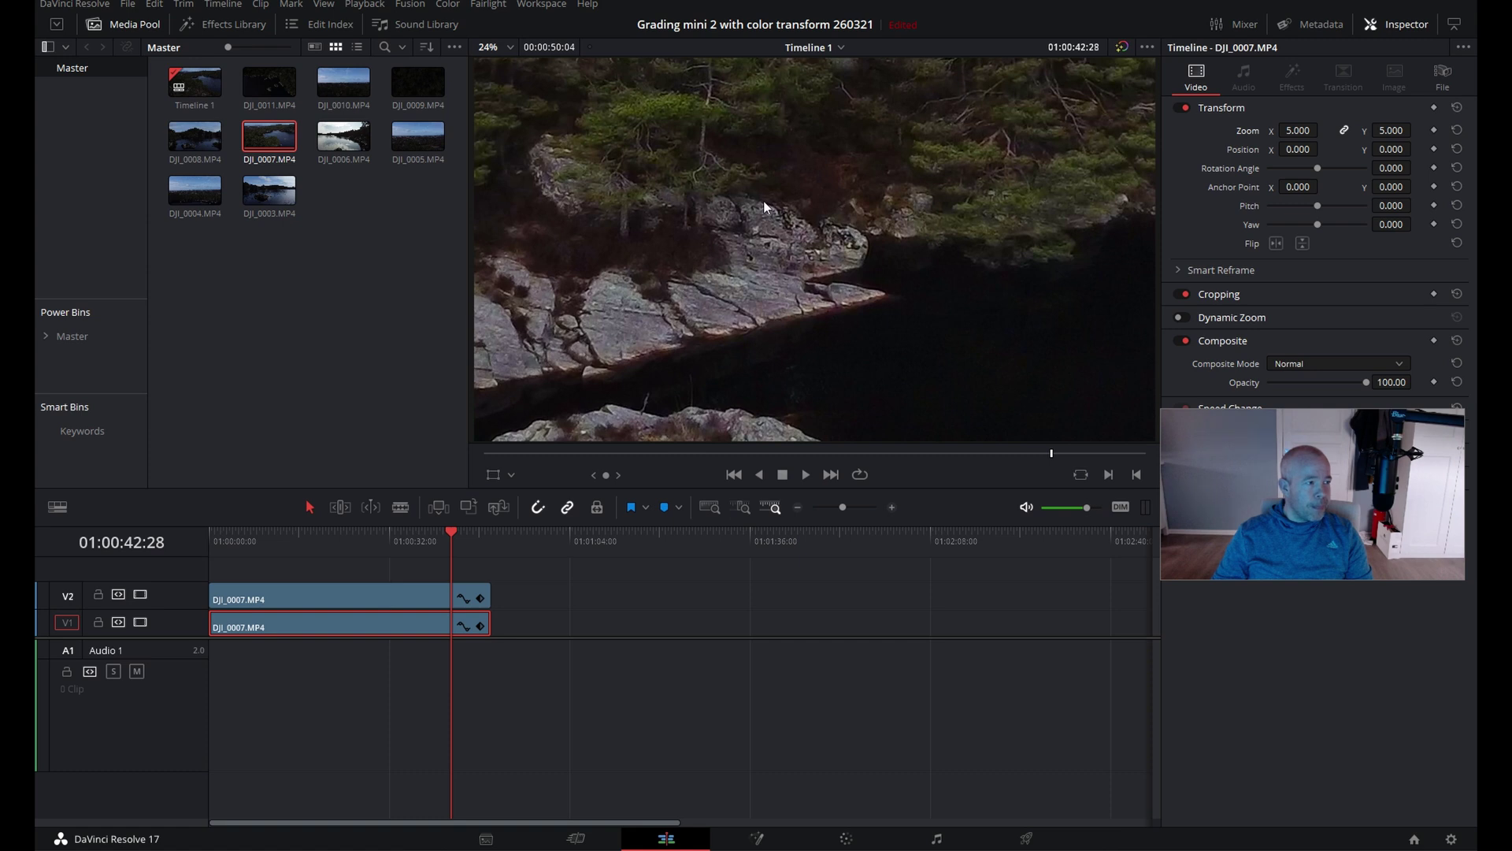
- Set the V1 clip's Zoom to 8.000 and check it with the V2 video track briefly disabled
click(1297, 130)
text(8)
key(Return)
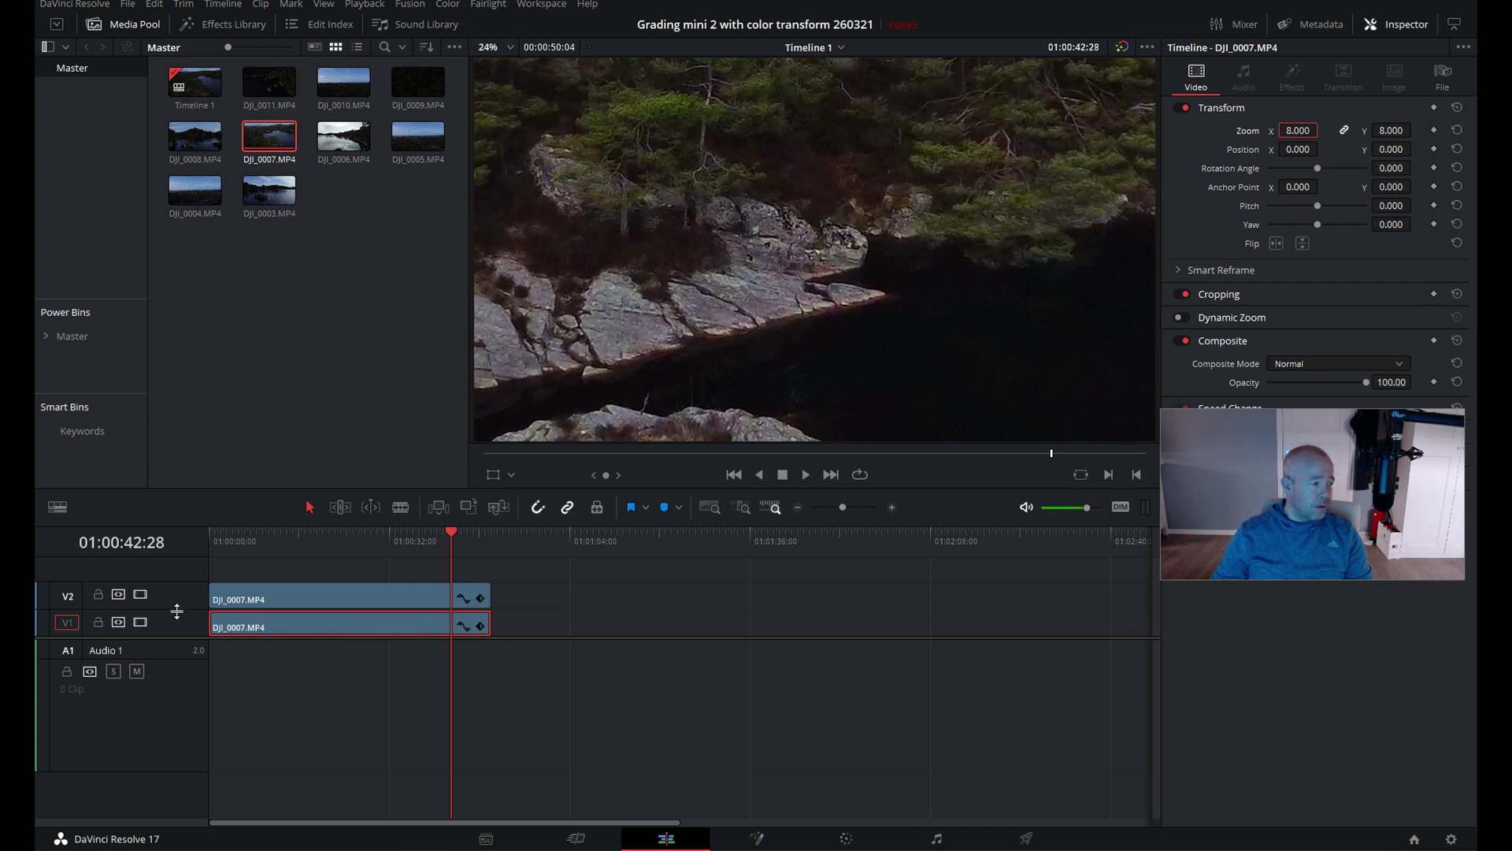
click(141, 595)
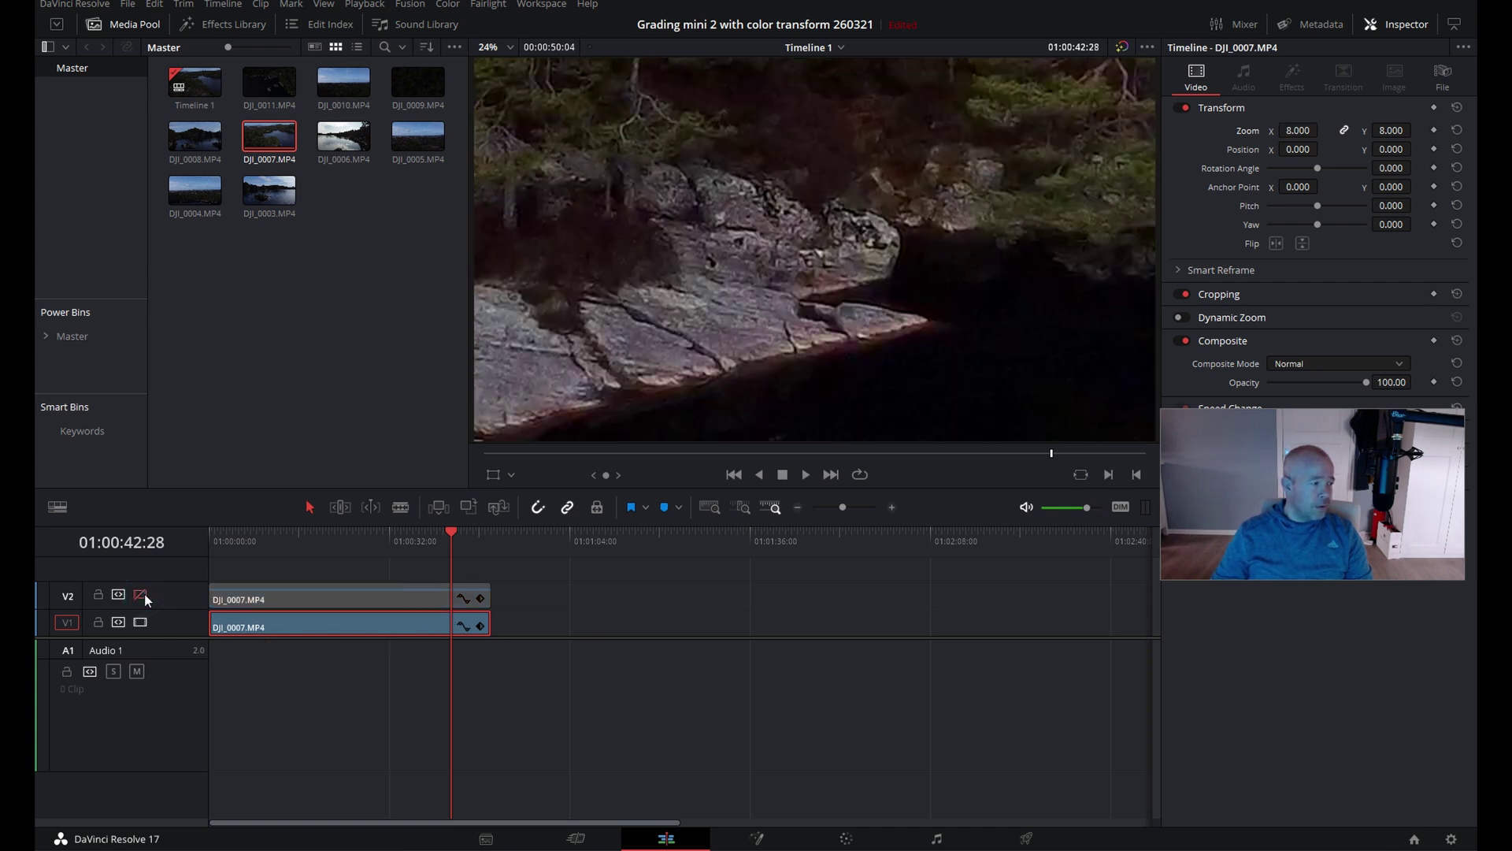
click(141, 595)
- Select the V2 clip and set its Zoom to 8.000
click(371, 597)
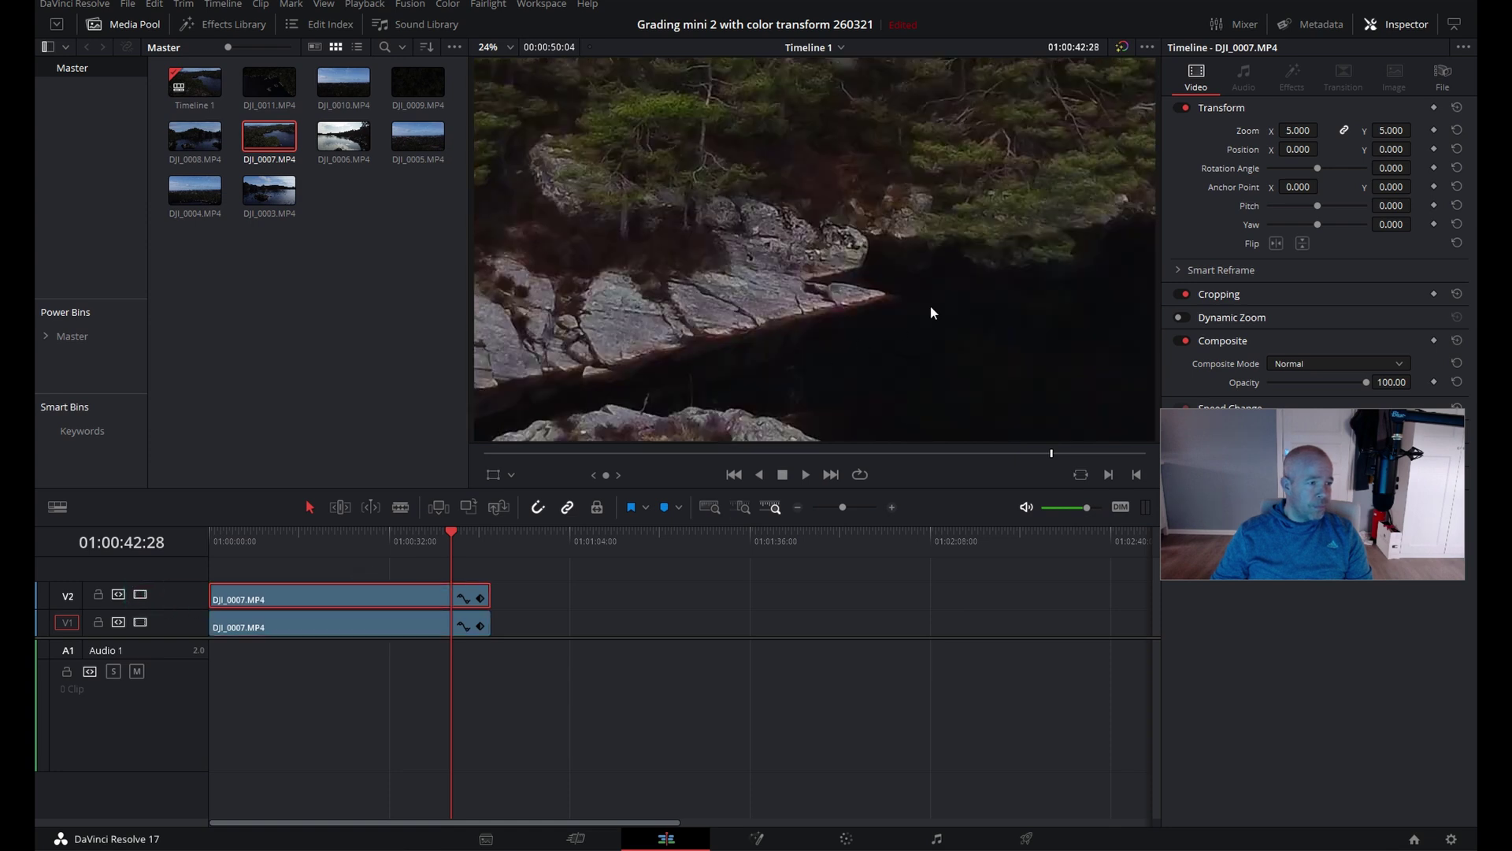
click(1298, 131)
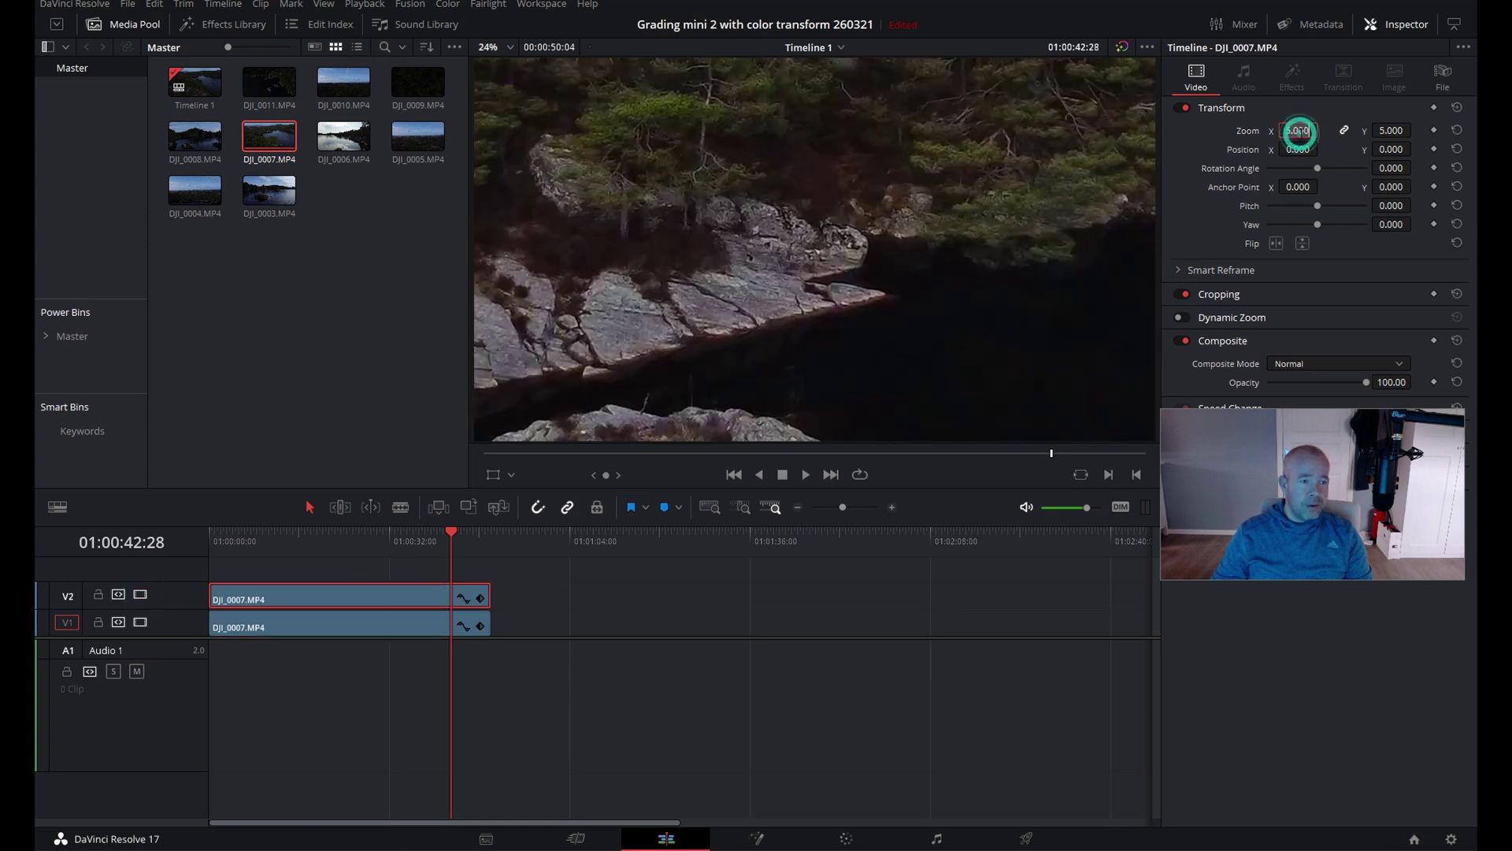
text(8)
key(Return)
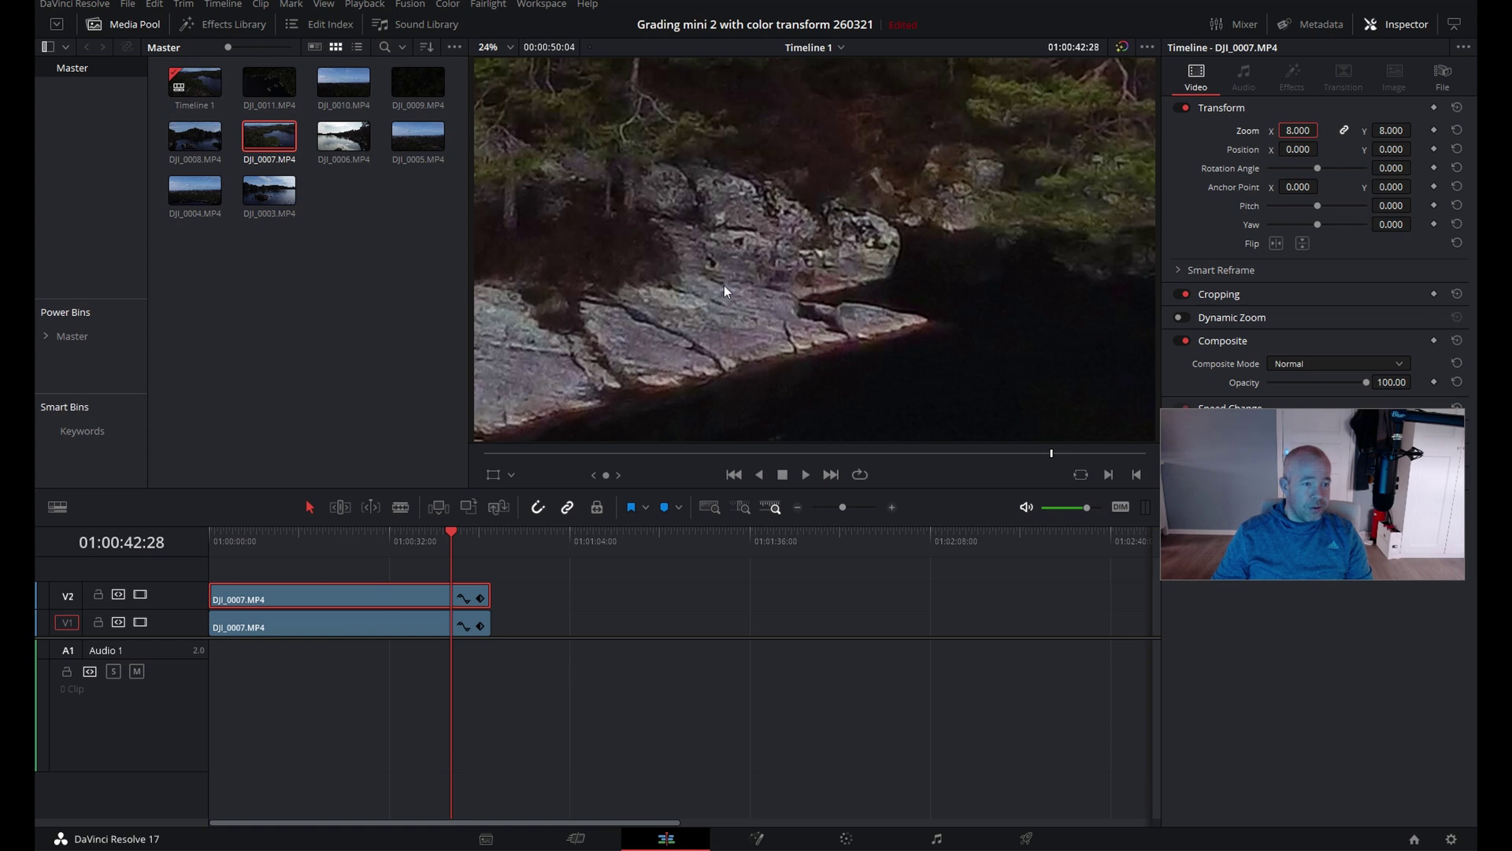
- Compare noise and shadow detail in the two gradings at 8x zoom by toggling the V2 video track, leaving it enabled
click(140, 594)
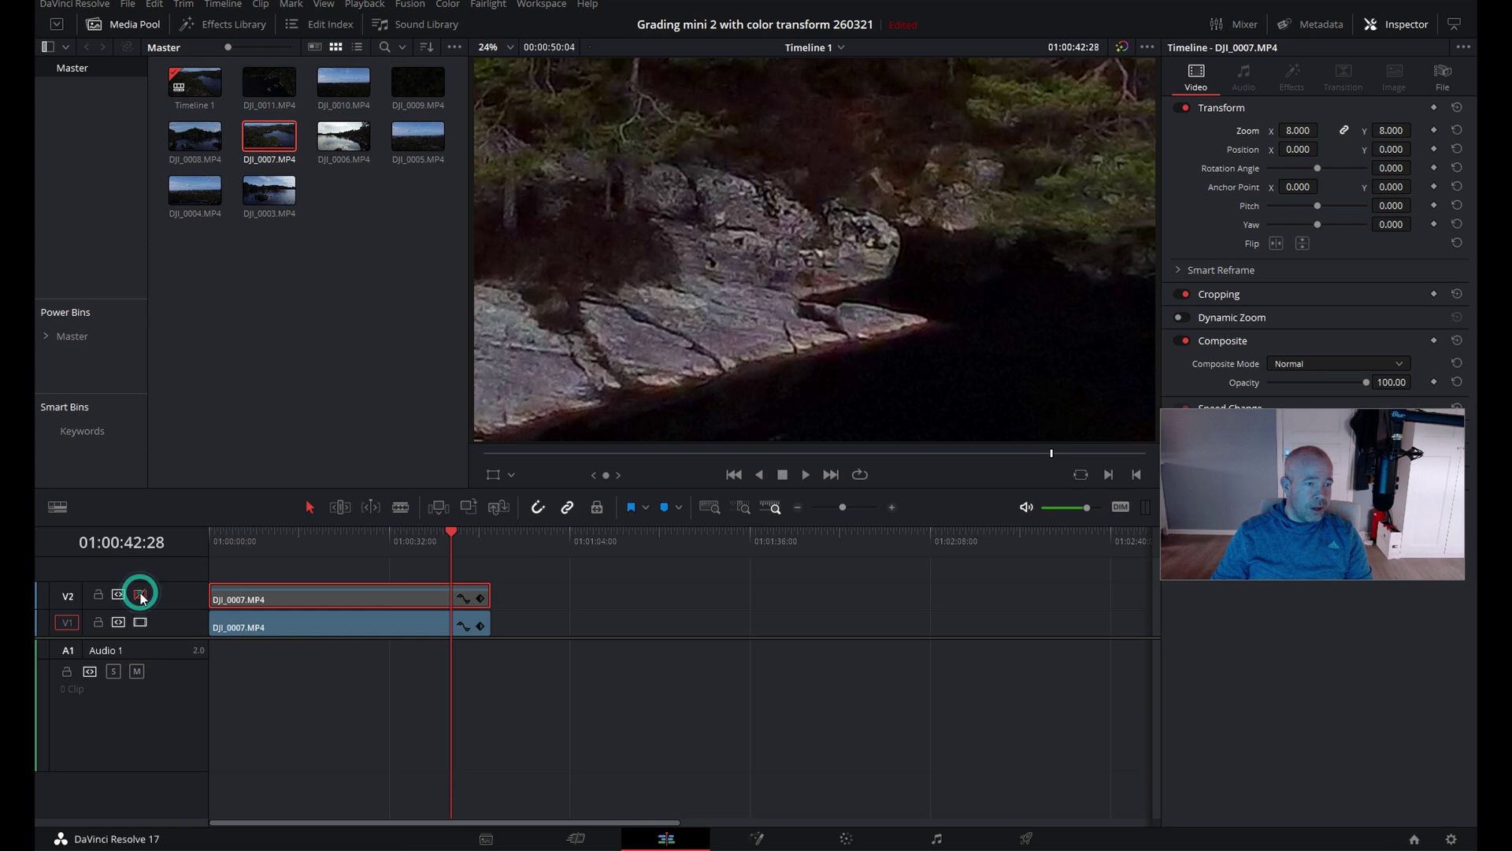
click(393, 628)
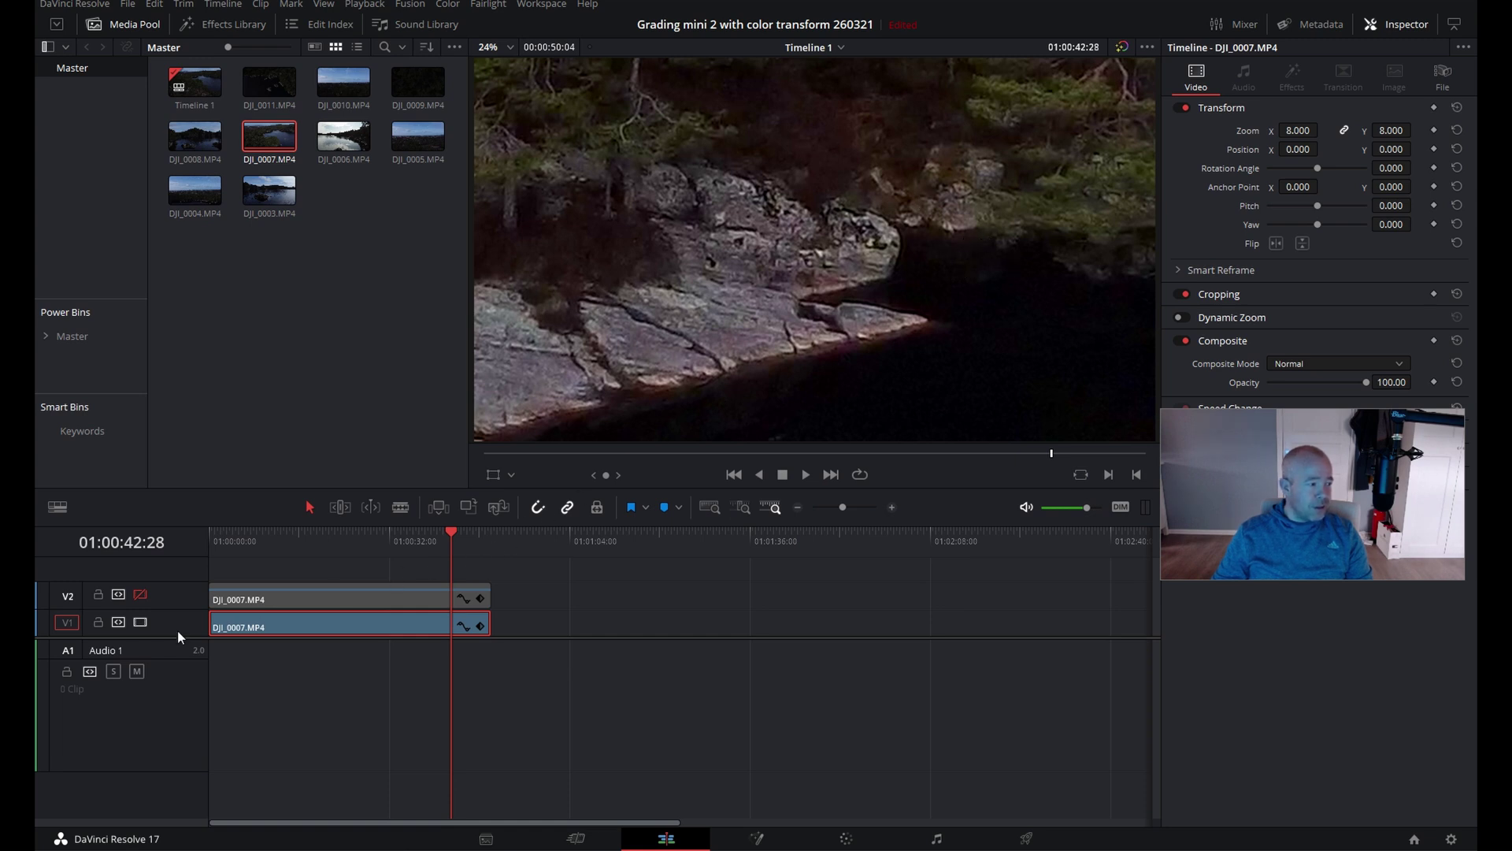
click(141, 594)
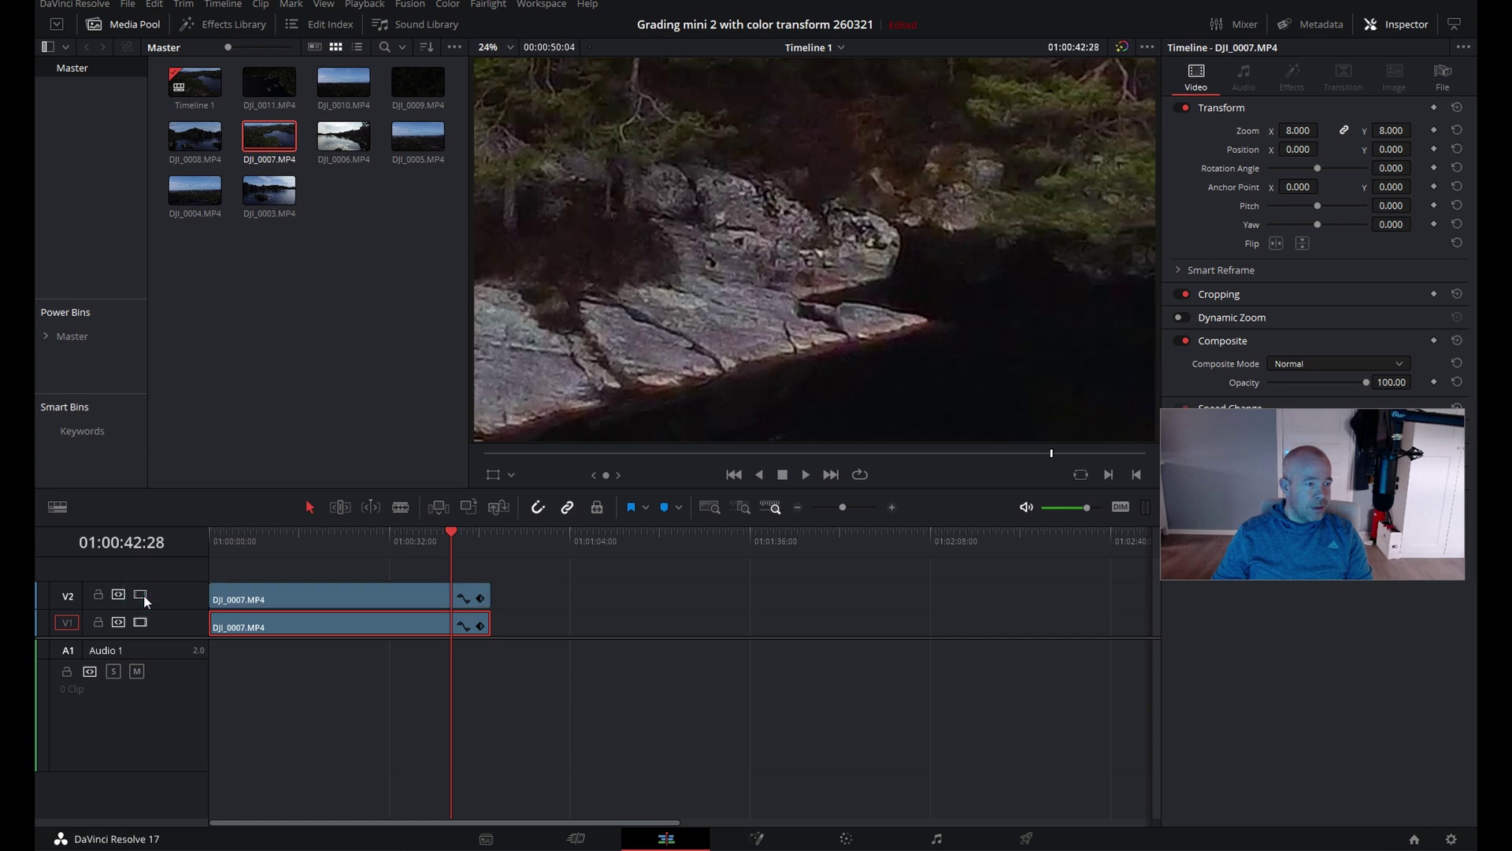
click(141, 595)
click(141, 594)
click(141, 595)
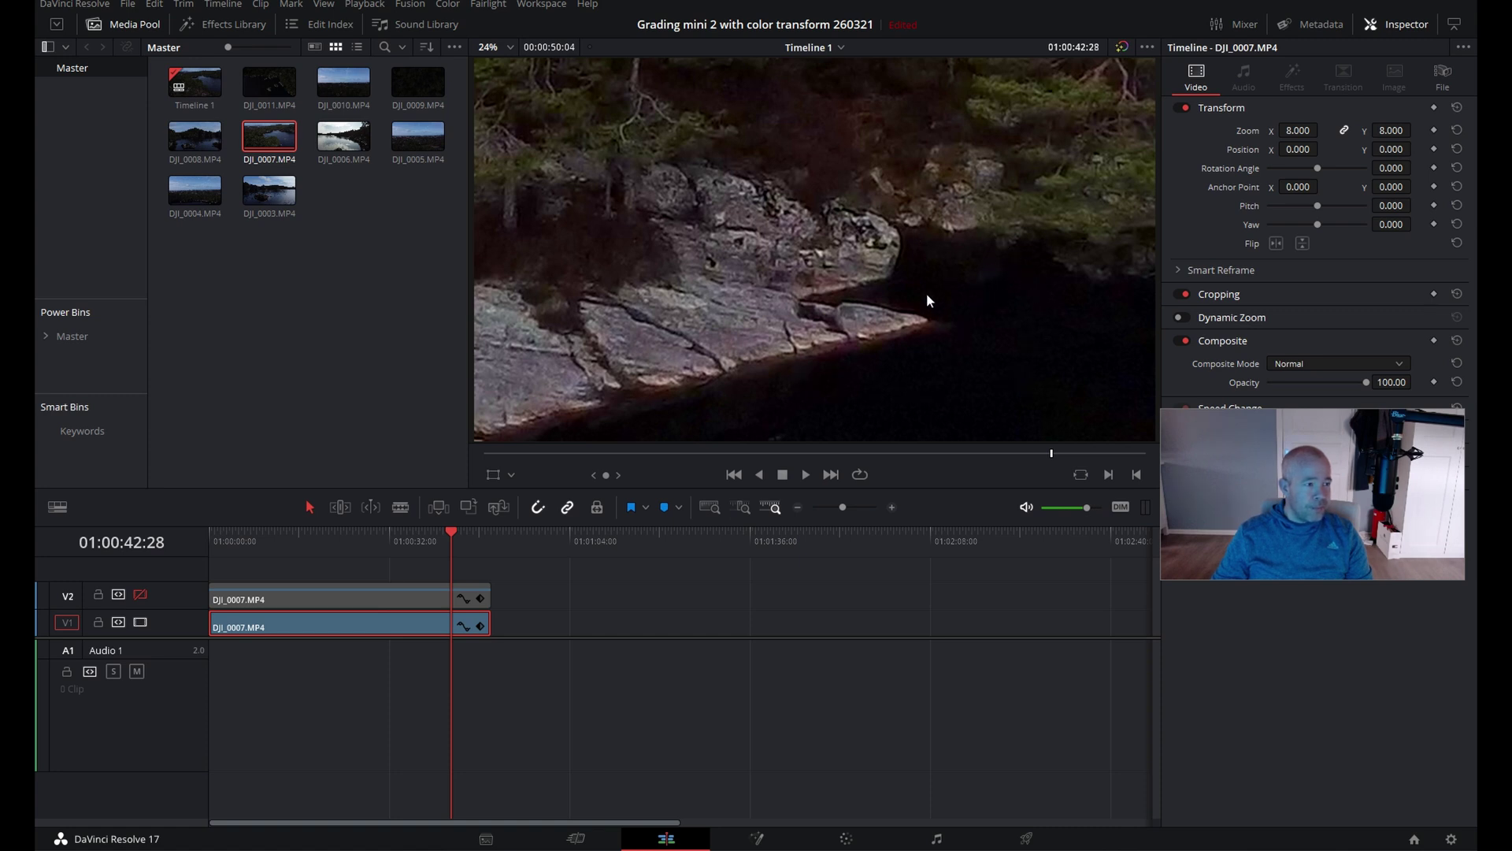
click(139, 594)
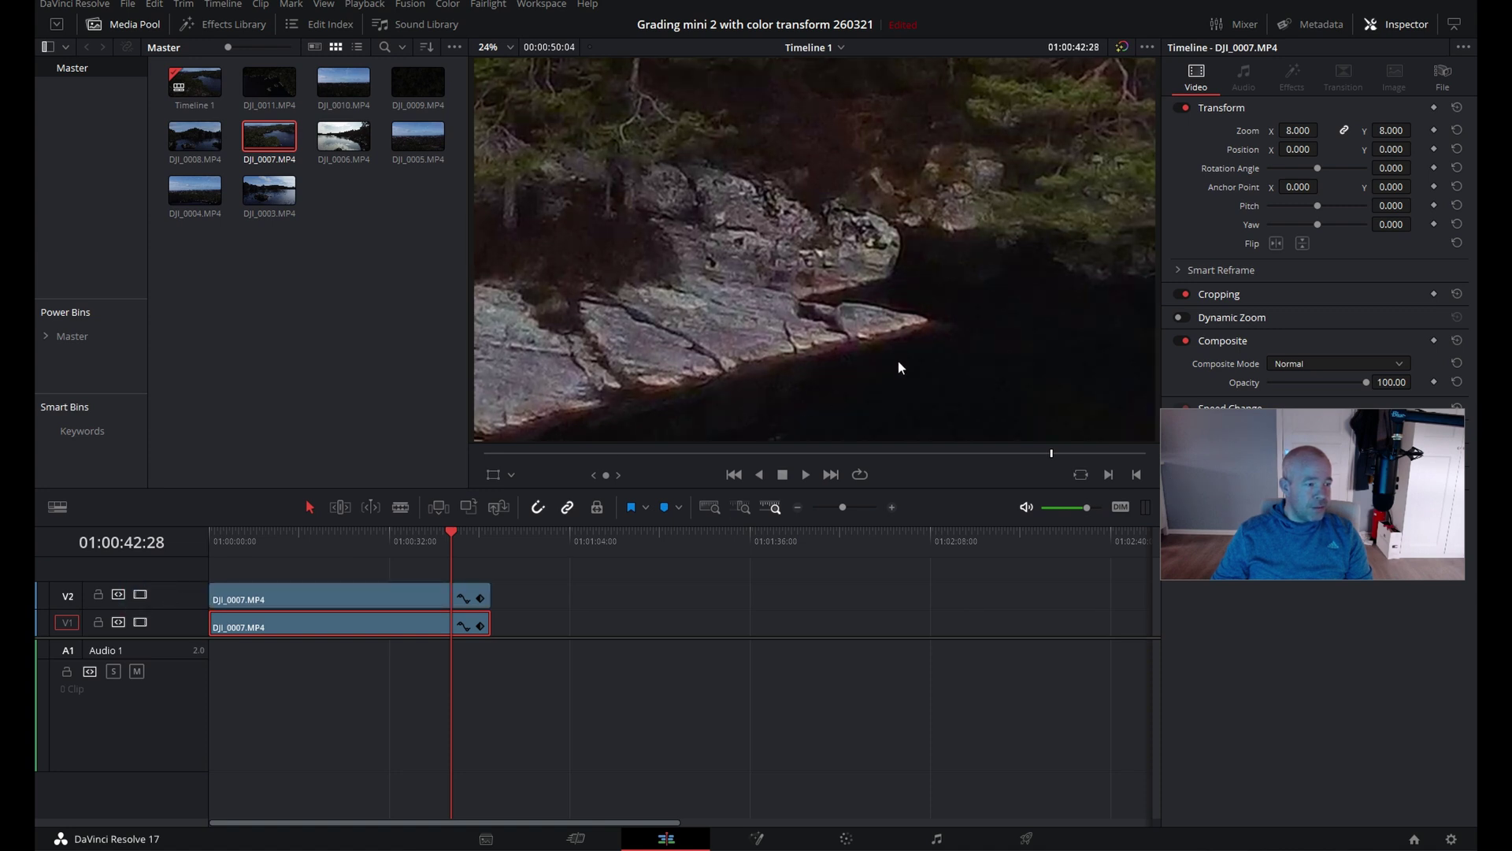